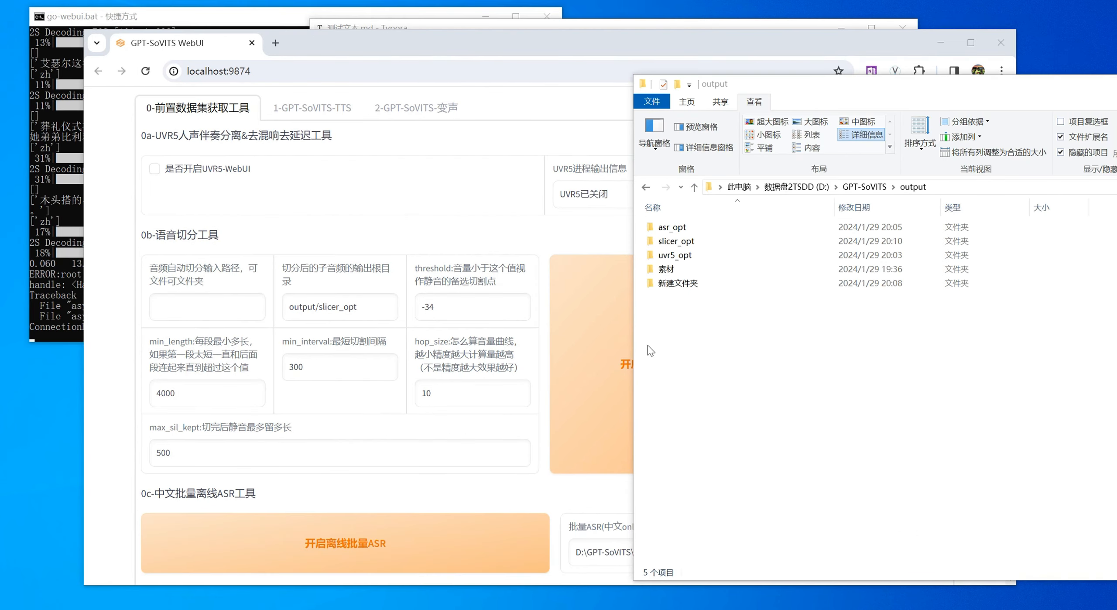
- Play the recording 三分钟.1.第一部 轻与重 01~04.wav from the 素材 folder, pausing after a short listen
{"action": "double_click", "coordinate": [667, 269]}
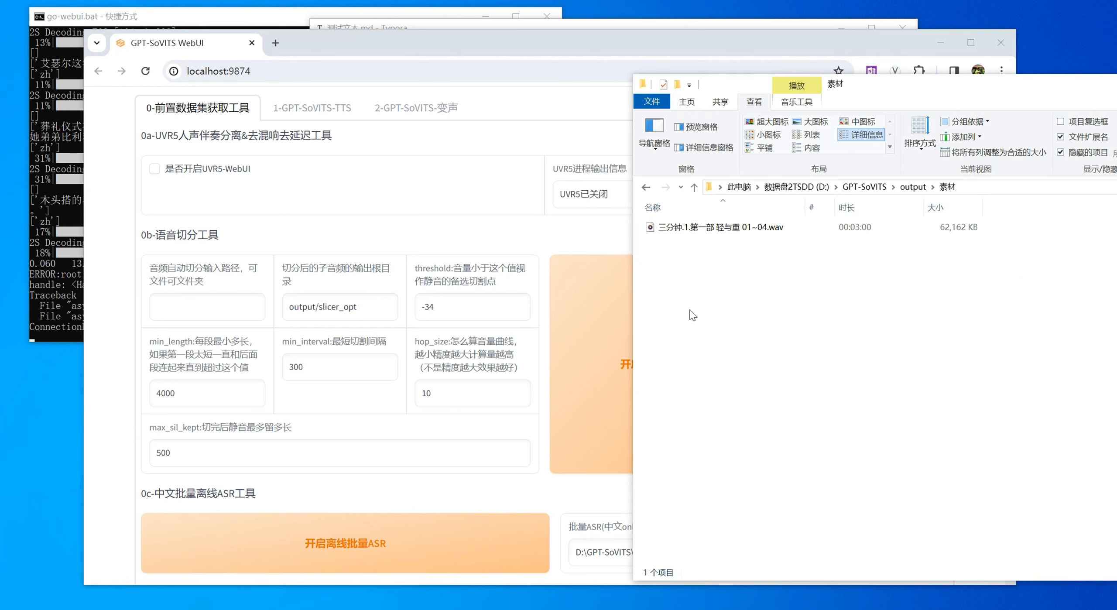
{"action": "left_click", "coordinate": [725, 231]}
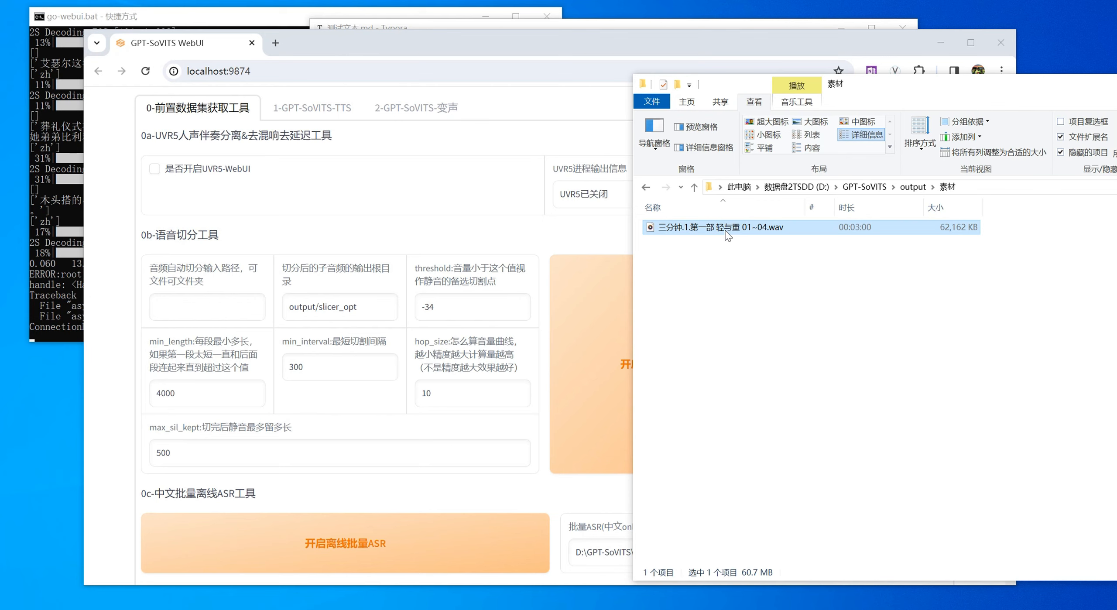
{"action": "double_click", "coordinate": [727, 235]}
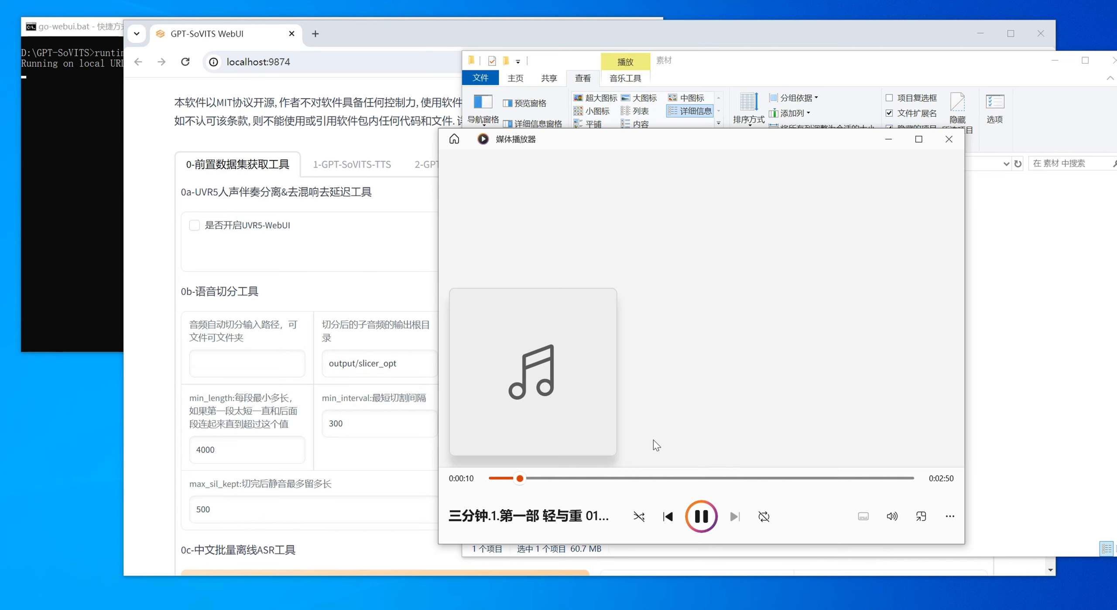
{"action": "key", "text": "space"}
- Enable the UVR5-WebUI tool in GPT-SoVITS WebUI and go through its model notes down to the conversion settings
{"action": "left_click", "coordinate": [187, 230]}
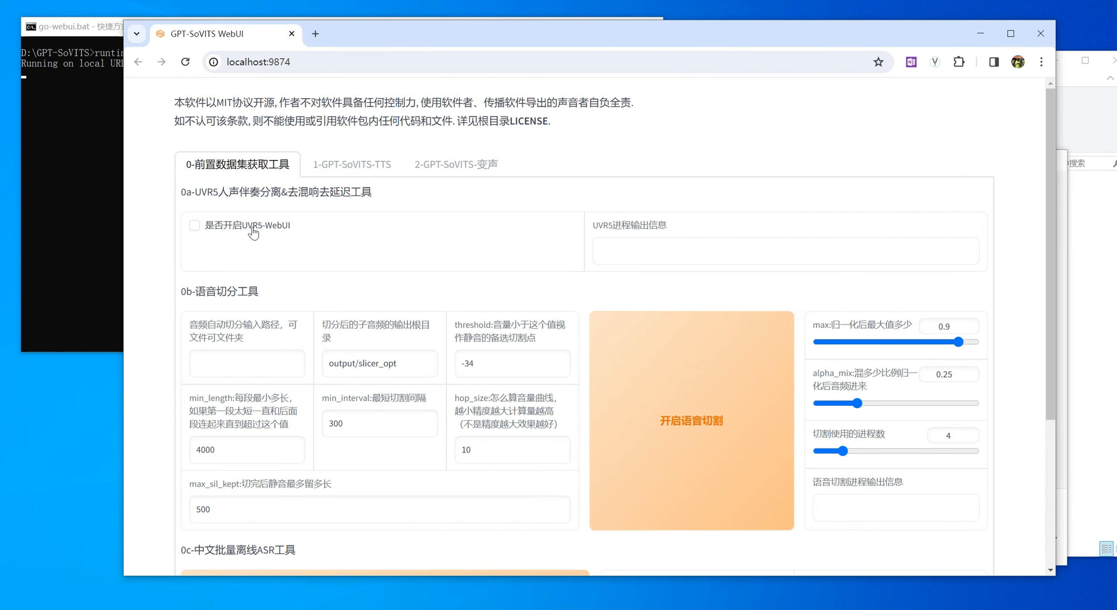
{"action": "left_click", "coordinate": [194, 225]}
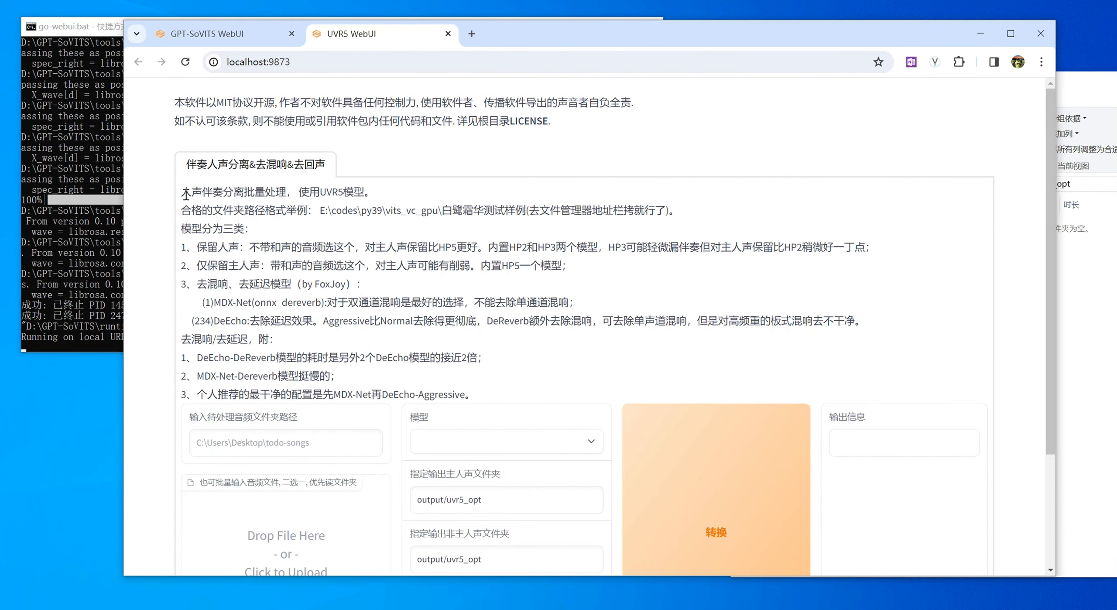
{"action": "left_click_drag", "start_coordinate": [182, 191], "coordinate": [225, 221]}
{"action": "left_click", "coordinate": [262, 231]}
{"action": "scroll", "coordinate": [264, 239], "scroll_direction": "down", "scroll_amount": 3}
{"action": "scroll", "coordinate": [265, 241], "scroll_direction": "down", "scroll_amount": 2}
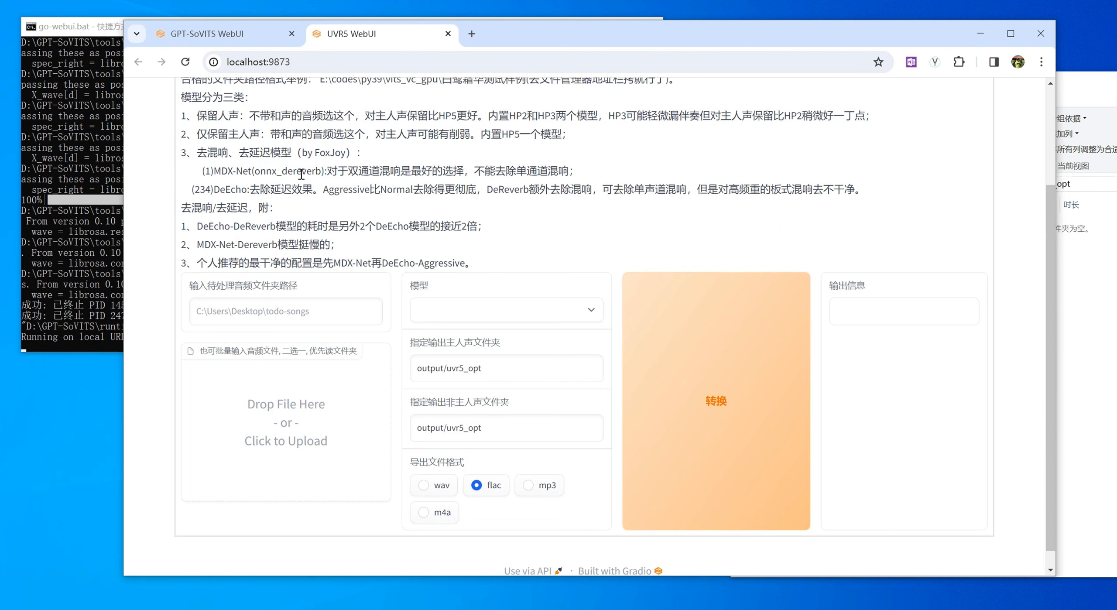
- Switch to File Explorer and select the source wav file in the 素材 folder under output
{"action": "left_click", "coordinate": [1098, 307]}
{"action": "left_click", "coordinate": [1010, 184]}
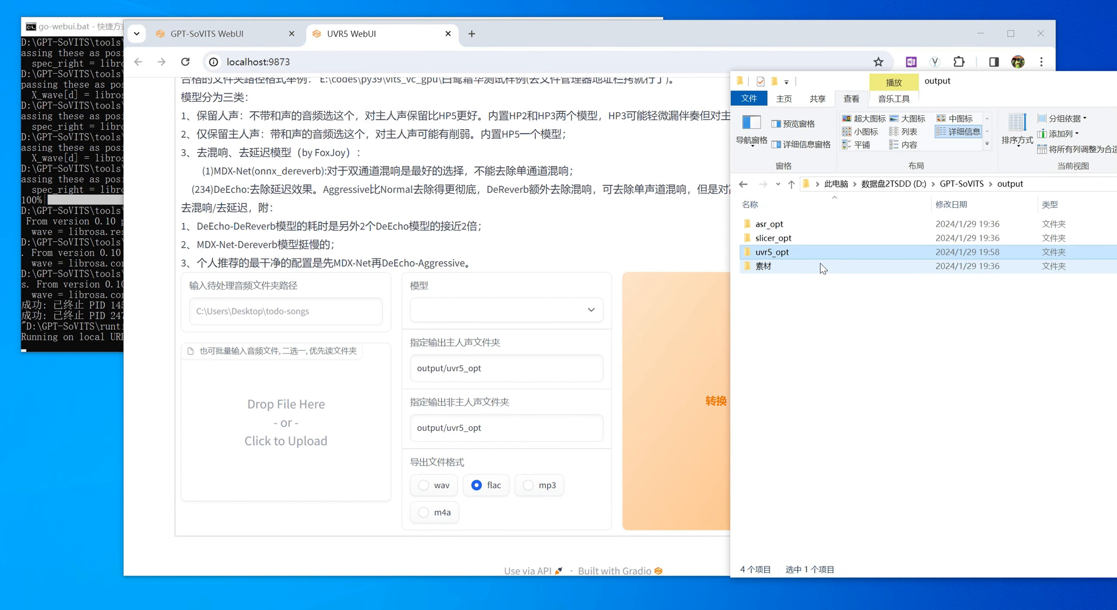
{"action": "double_click", "coordinate": [781, 267]}
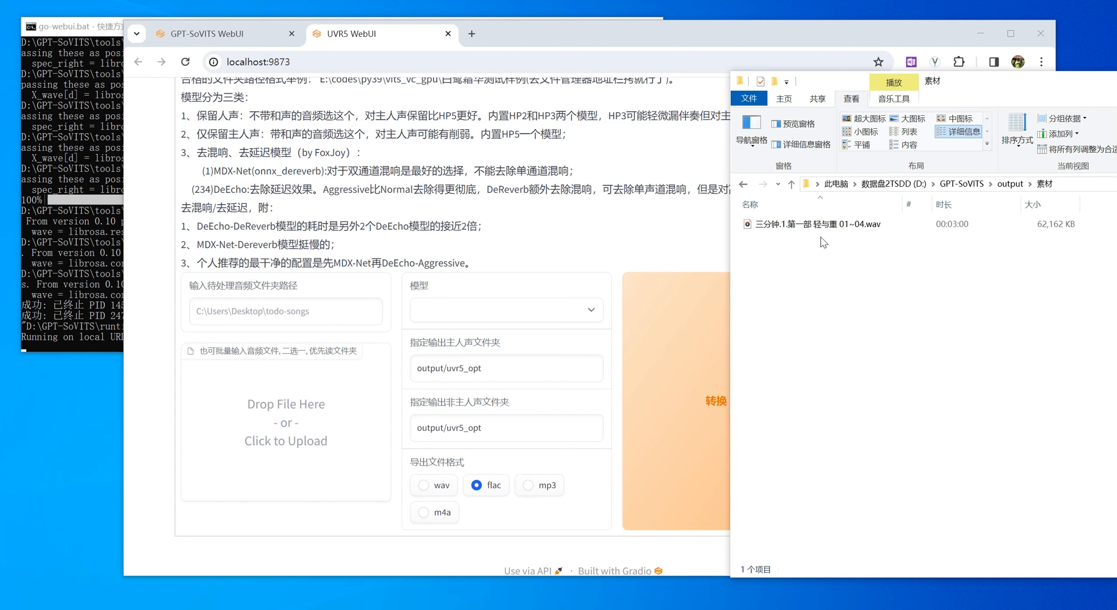
{"action": "left_click", "coordinate": [820, 226]}
- Choose HP2_all_vocals as the separation model on the UVR5 WebUI page
{"action": "left_click", "coordinate": [481, 326]}
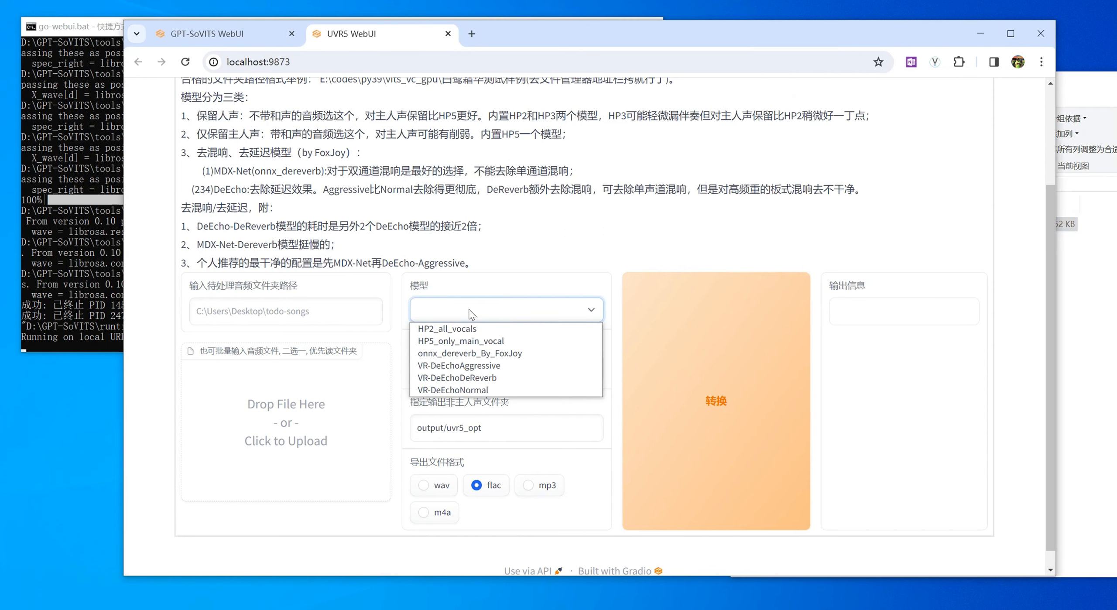
{"action": "left_click", "coordinate": [444, 329]}
{"action": "left_click", "coordinate": [462, 330]}
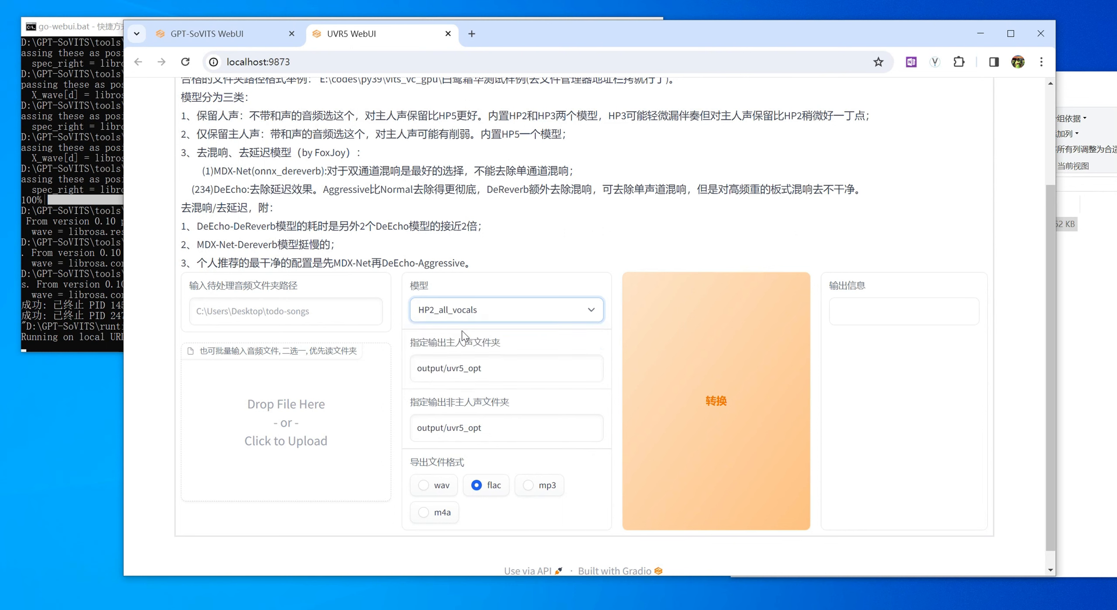
- Copy the 素材 folder's path from File Explorer and set the audio input folder to D:\GPT-SoVITS\output\素材
{"action": "left_click", "coordinate": [317, 315]}
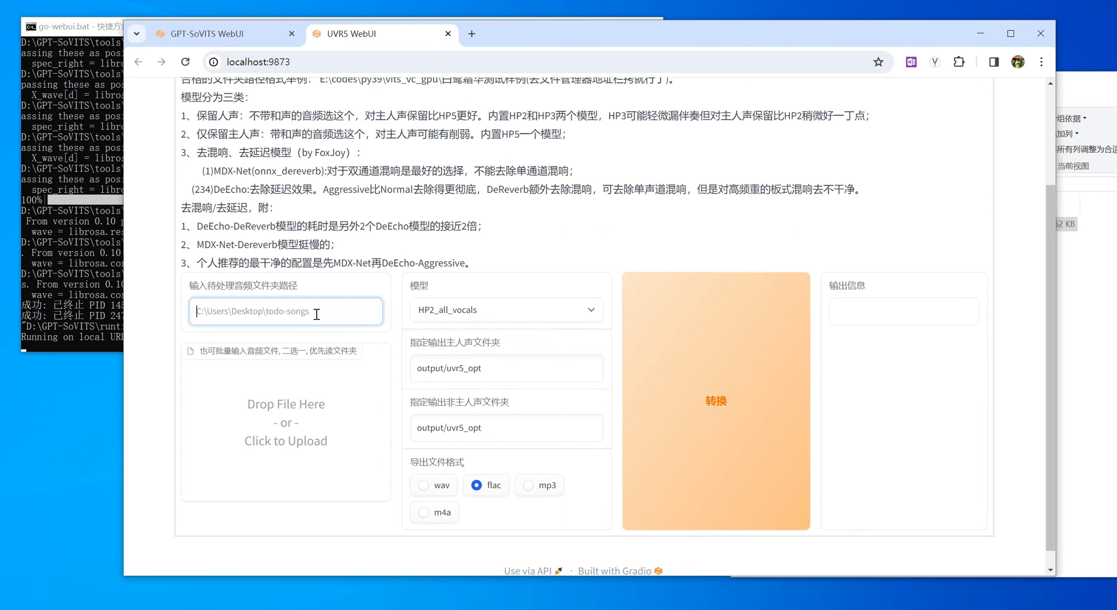
{"action": "left_click", "coordinate": [1085, 382]}
{"action": "left_click", "coordinate": [1065, 185]}
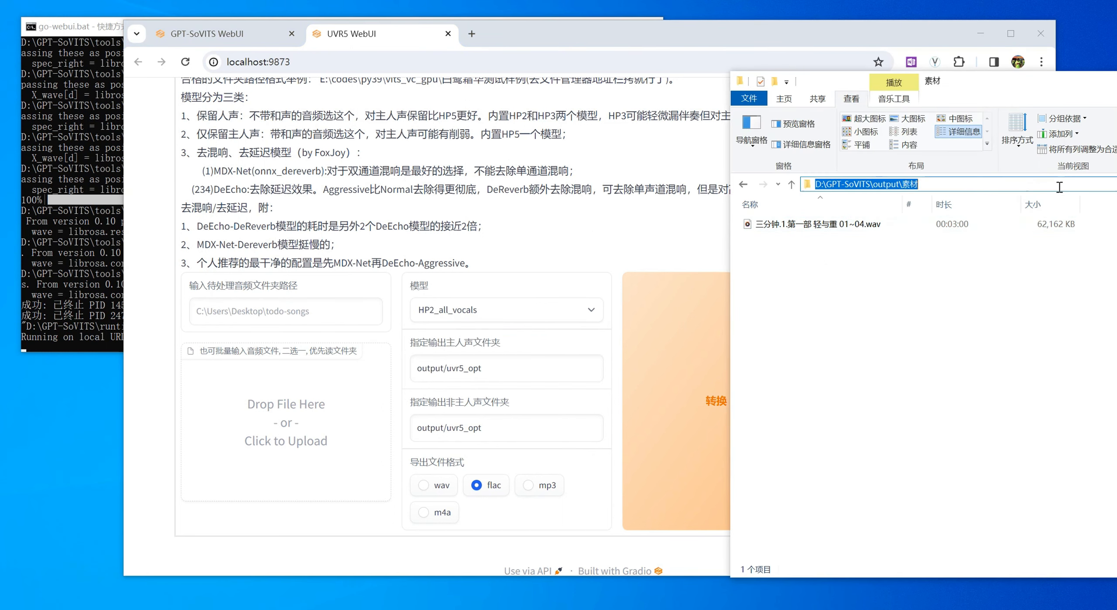
{"action": "key", "text": "ctrl+c"}
{"action": "left_click", "coordinate": [284, 313]}
{"action": "key", "text": "ctrl+v"}
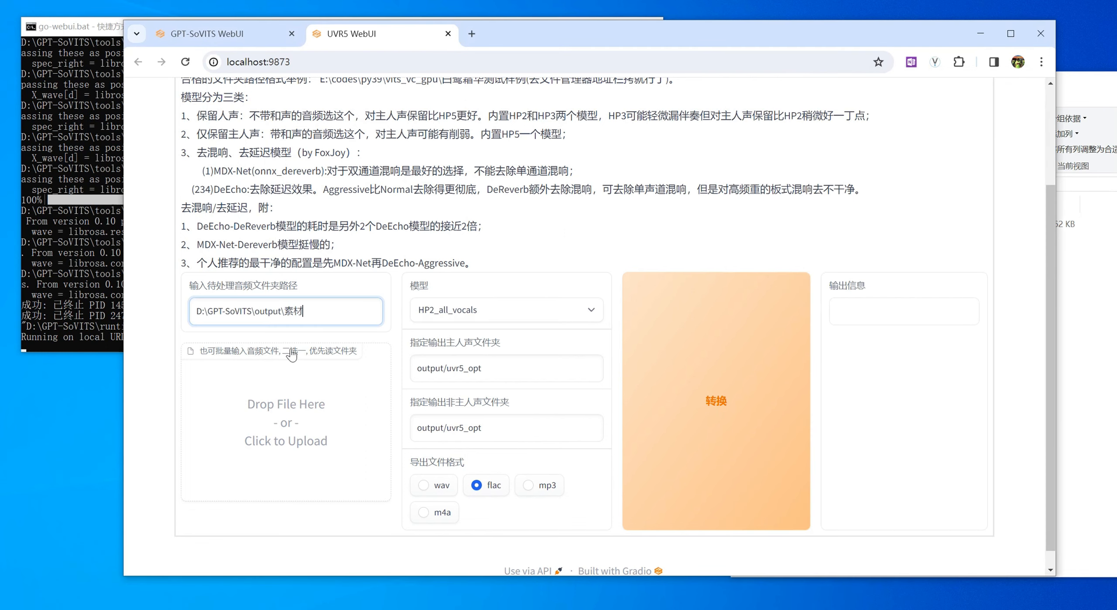
{"action": "left_click", "coordinate": [285, 430]}
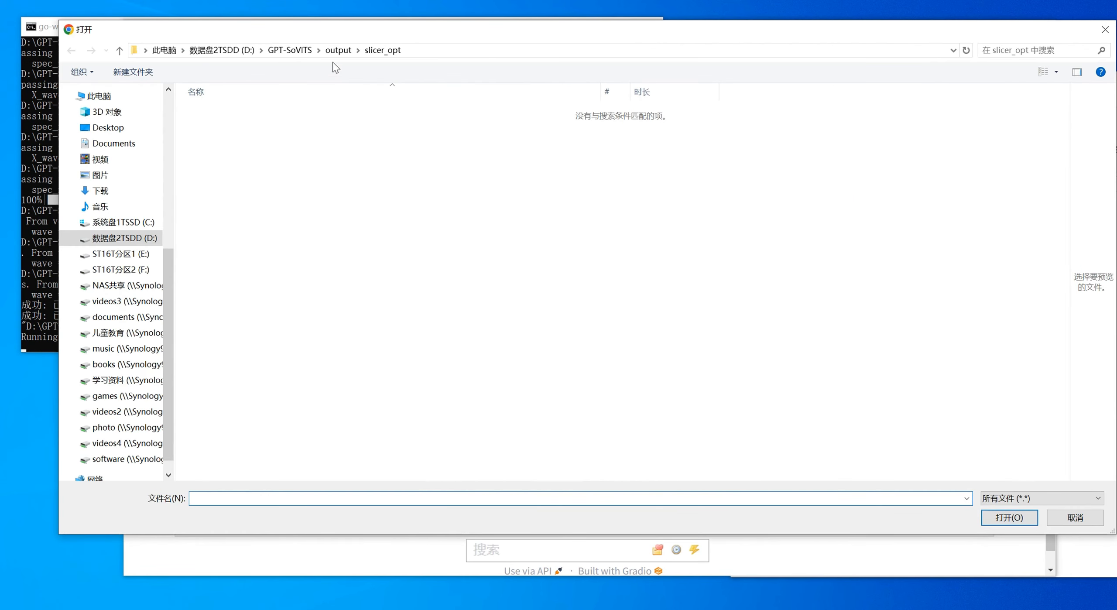
{"action": "left_click", "coordinate": [338, 50]}
{"action": "double_click", "coordinate": [214, 157]}
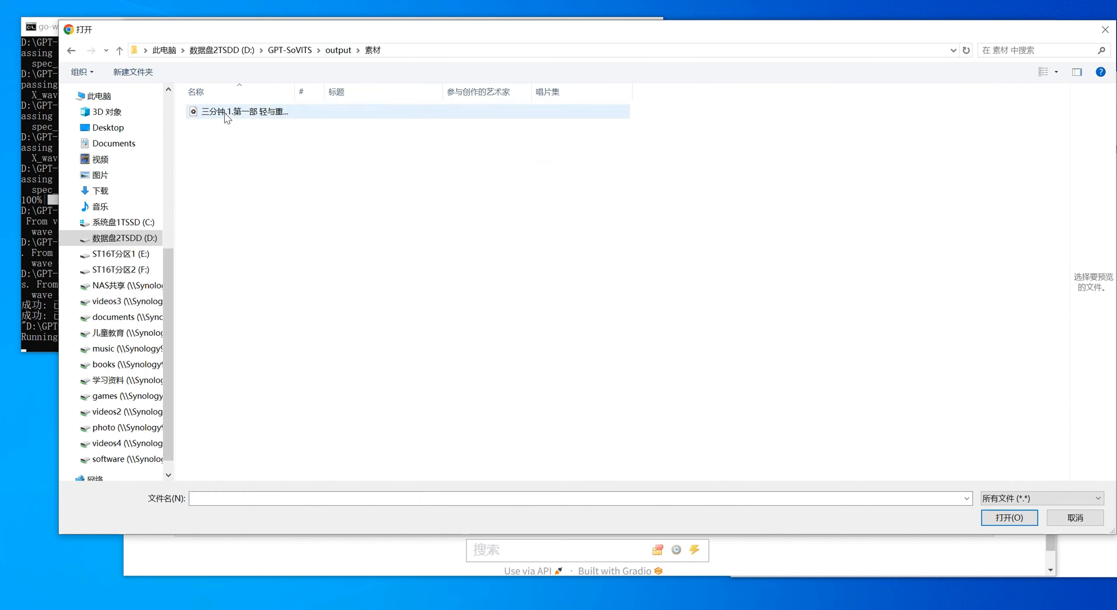
{"action": "left_click", "coordinate": [231, 112]}
{"action": "left_click", "coordinate": [1075, 518]}
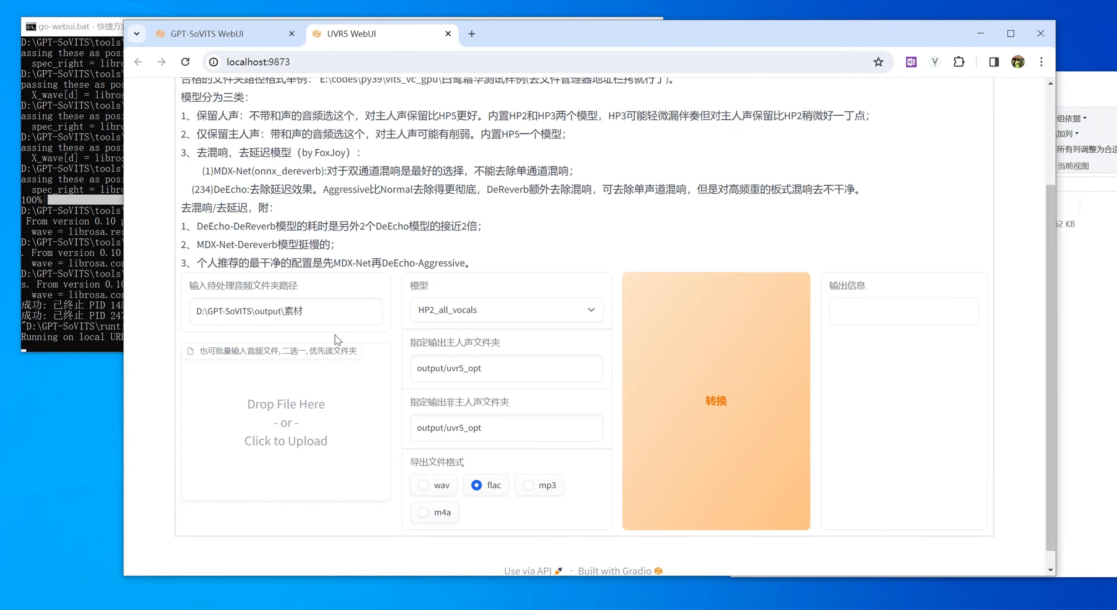
- Check the vocal and non-vocal output folder fields, and open the output\uvr5_opt folder in File Explorer
{"action": "left_click", "coordinate": [501, 368]}
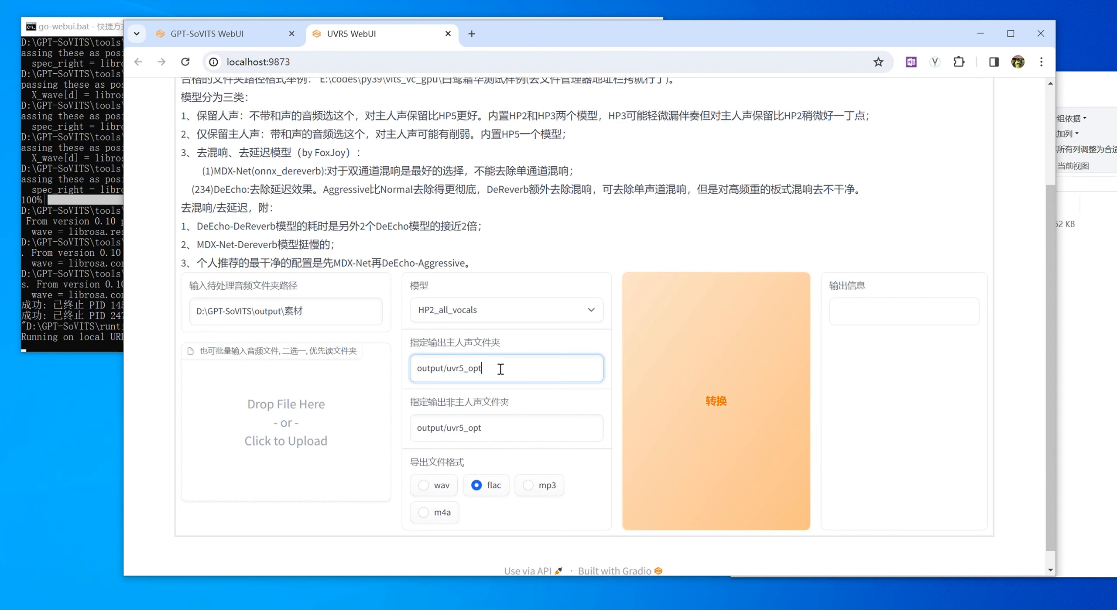
{"action": "left_click", "coordinate": [511, 421]}
{"action": "left_click", "coordinate": [513, 375]}
{"action": "left_click", "coordinate": [511, 426]}
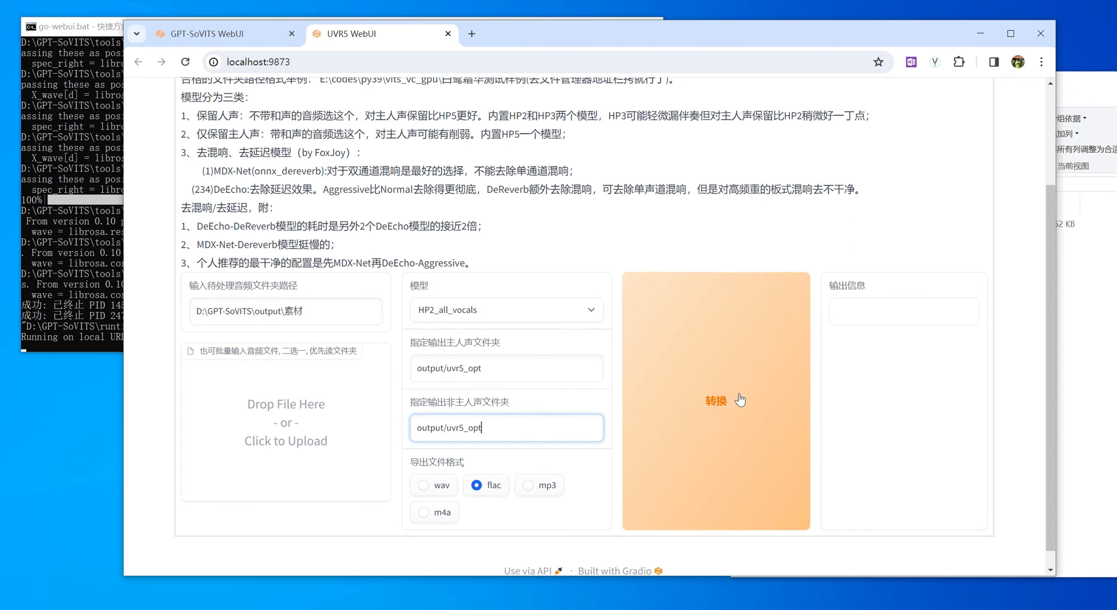
{"action": "left_click", "coordinate": [1055, 372]}
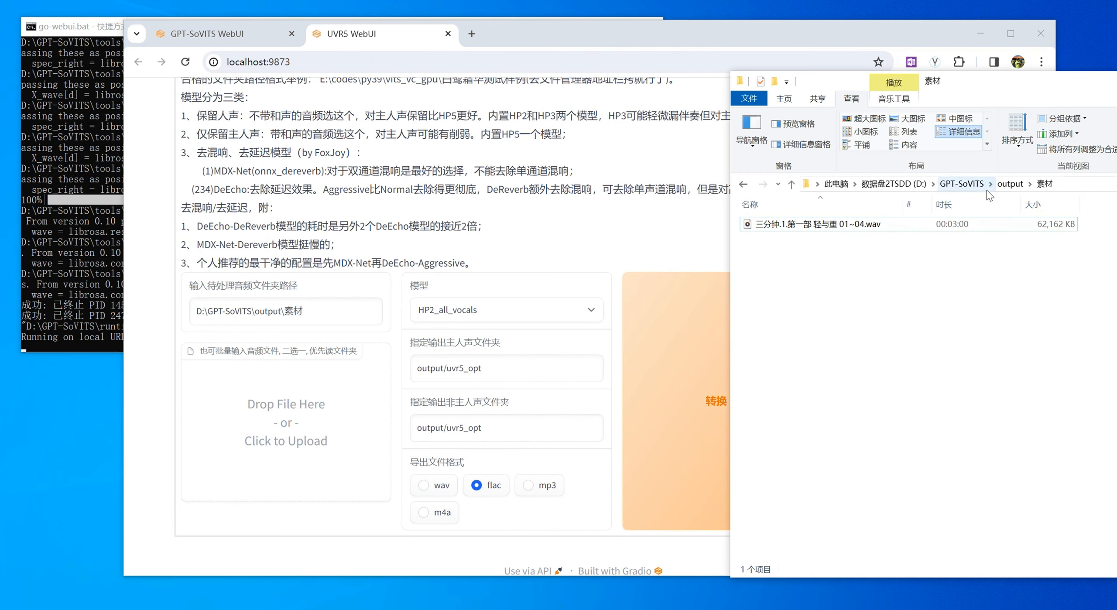
{"action": "left_click", "coordinate": [1007, 185]}
{"action": "double_click", "coordinate": [775, 251]}
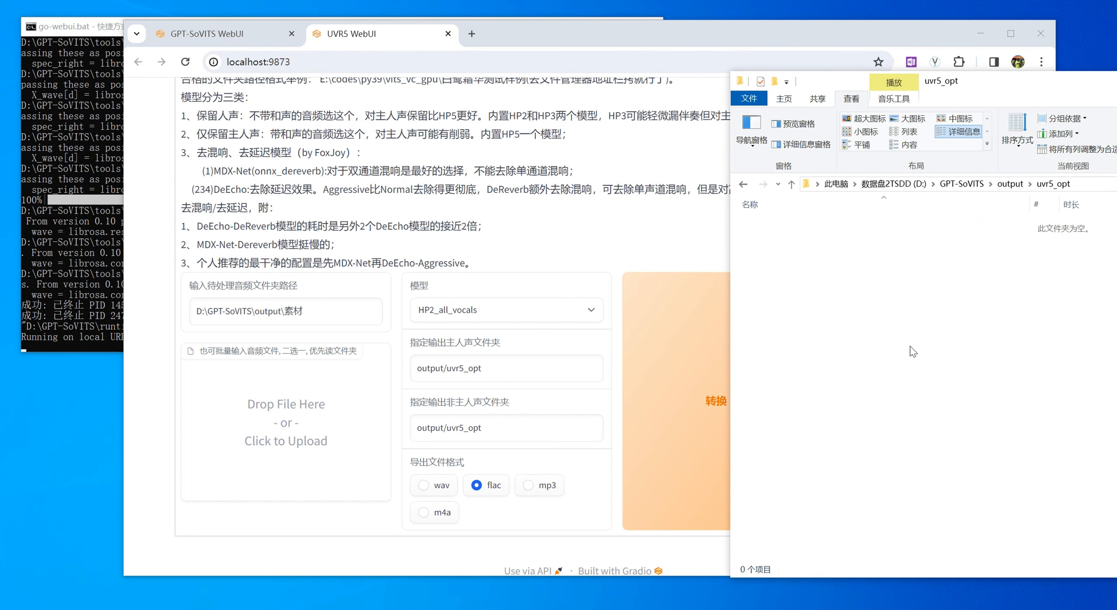
- Set the export format to wav, start the conversion, and bring the uvr5_opt folder window back into view
{"action": "left_click", "coordinate": [467, 509]}
{"action": "left_click", "coordinate": [423, 485]}
{"action": "left_click", "coordinate": [721, 408]}
{"action": "key", "text": "alt+Tab"}
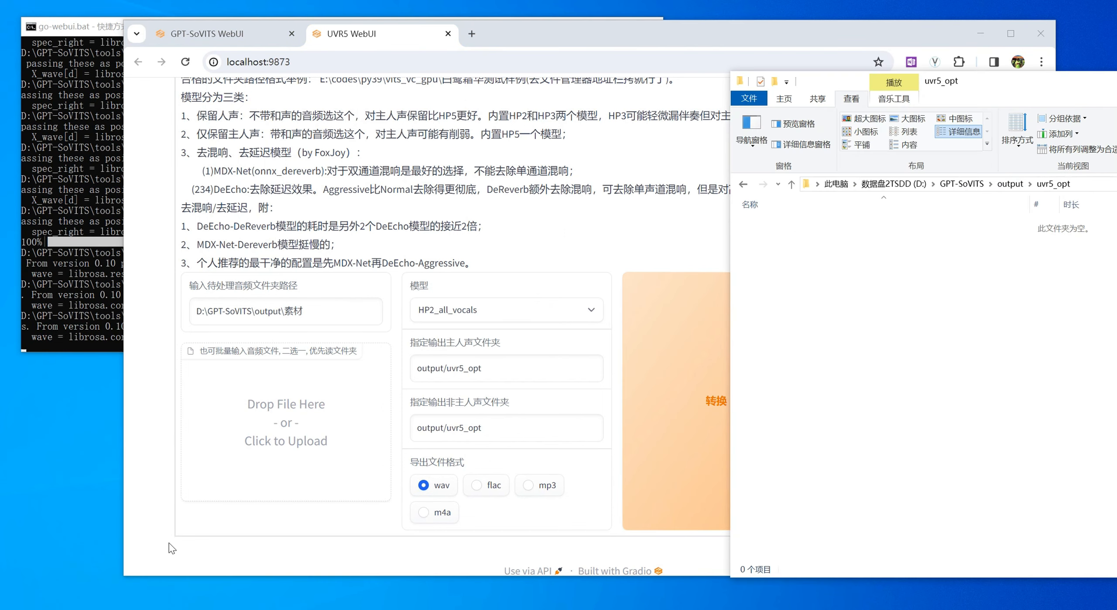
{"action": "left_click", "coordinate": [168, 549]}
{"action": "scroll", "coordinate": [247, 444], "scroll_direction": "up", "scroll_amount": 3}
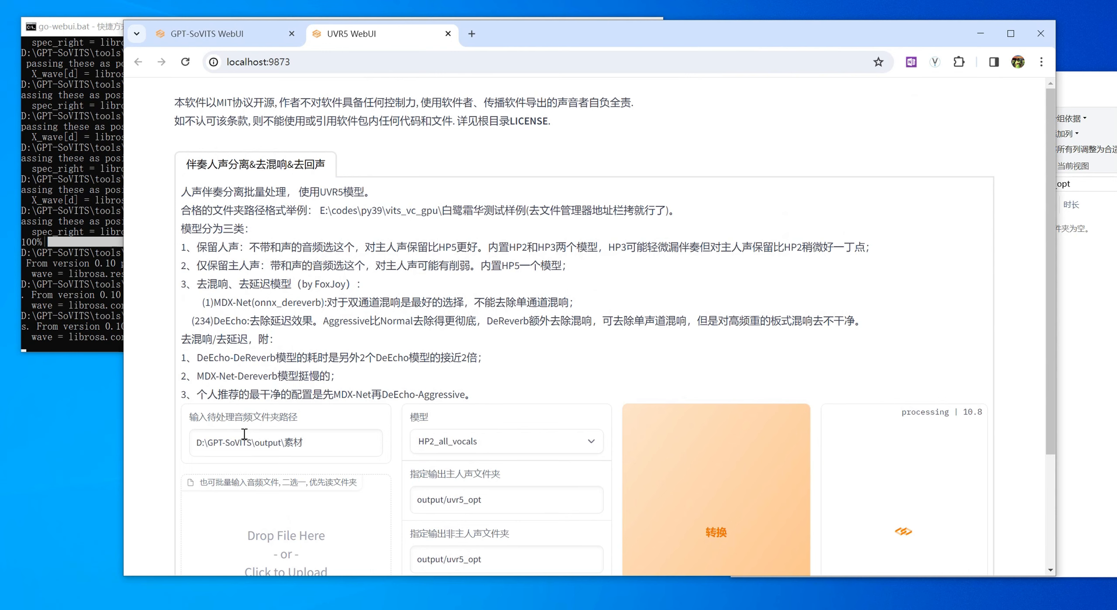
{"action": "scroll", "coordinate": [244, 435], "scroll_direction": "down", "scroll_amount": 2}
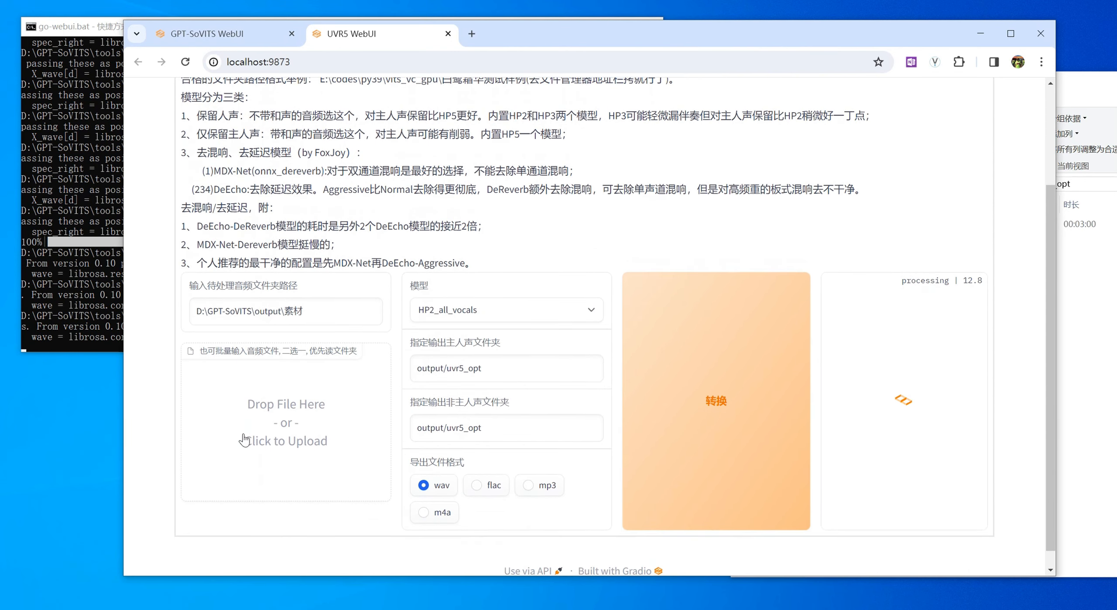
{"action": "scroll", "coordinate": [245, 440], "scroll_direction": "down", "scroll_amount": 2}
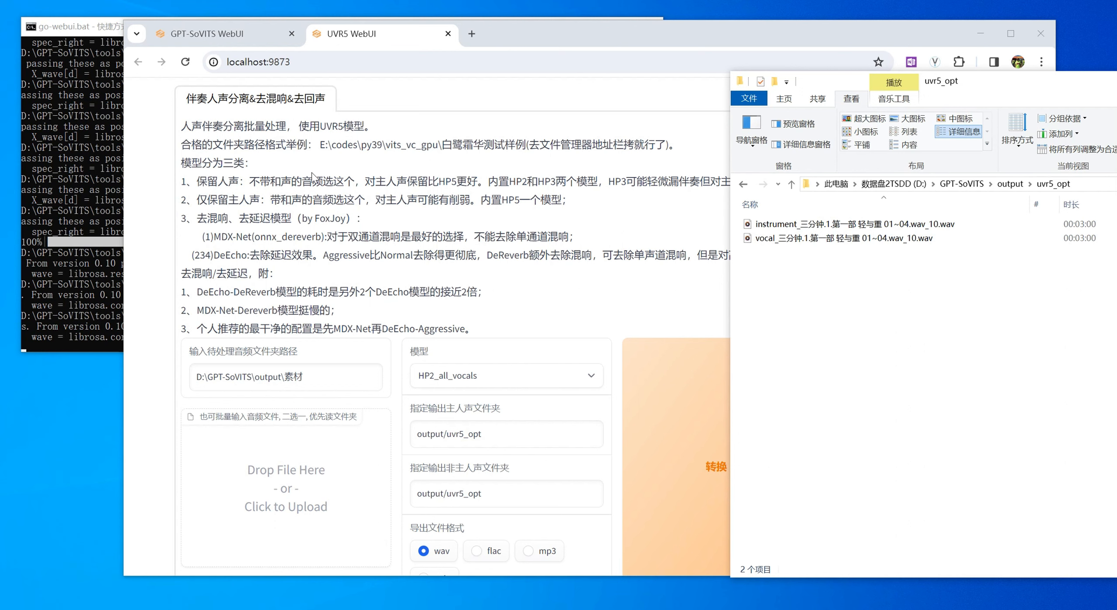
{"action": "left_click", "coordinate": [313, 174]}
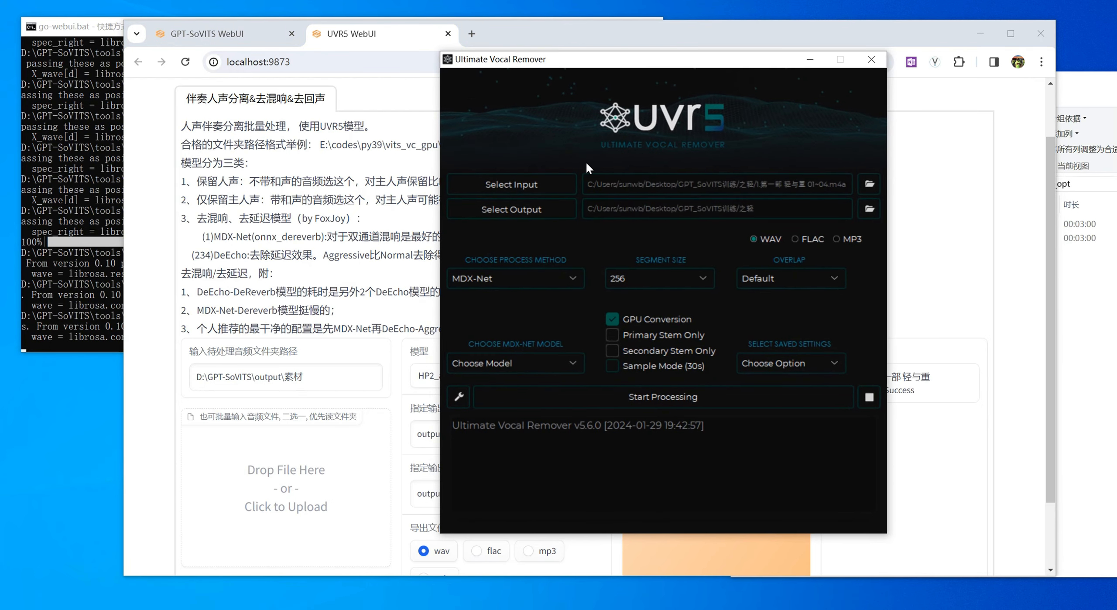
- Set the process method to VR Architecture in the standalone Ultimate Vocal Remover
{"action": "left_click_drag", "start_coordinate": [589, 62], "coordinate": [620, 60]}
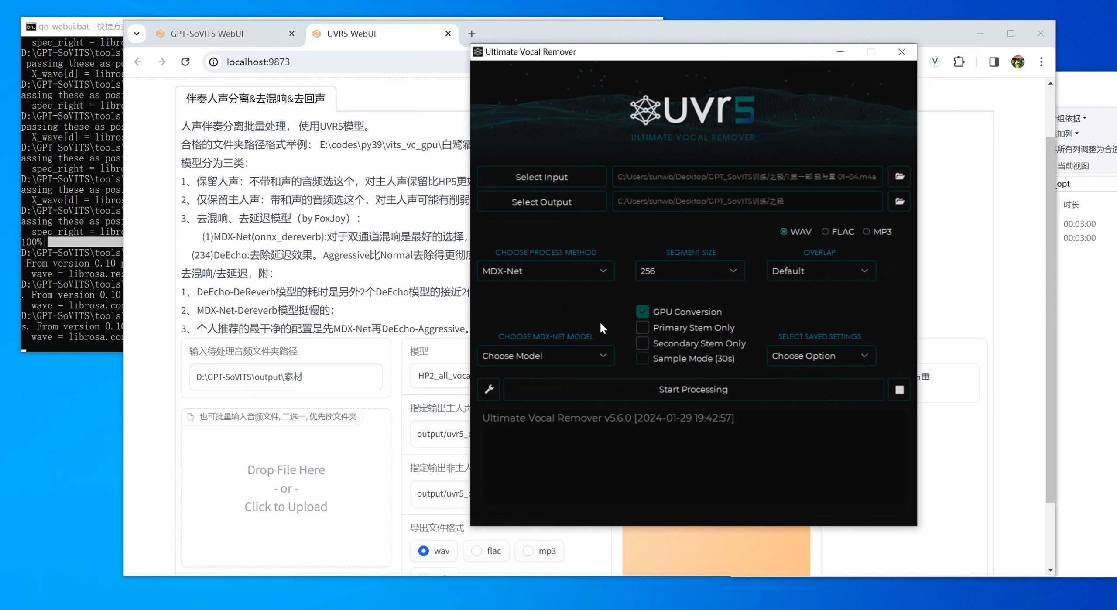
{"action": "left_click", "coordinate": [600, 354]}
{"action": "left_click", "coordinate": [608, 268]}
{"action": "left_click", "coordinate": [608, 269]}
{"action": "left_click", "coordinate": [548, 289]}
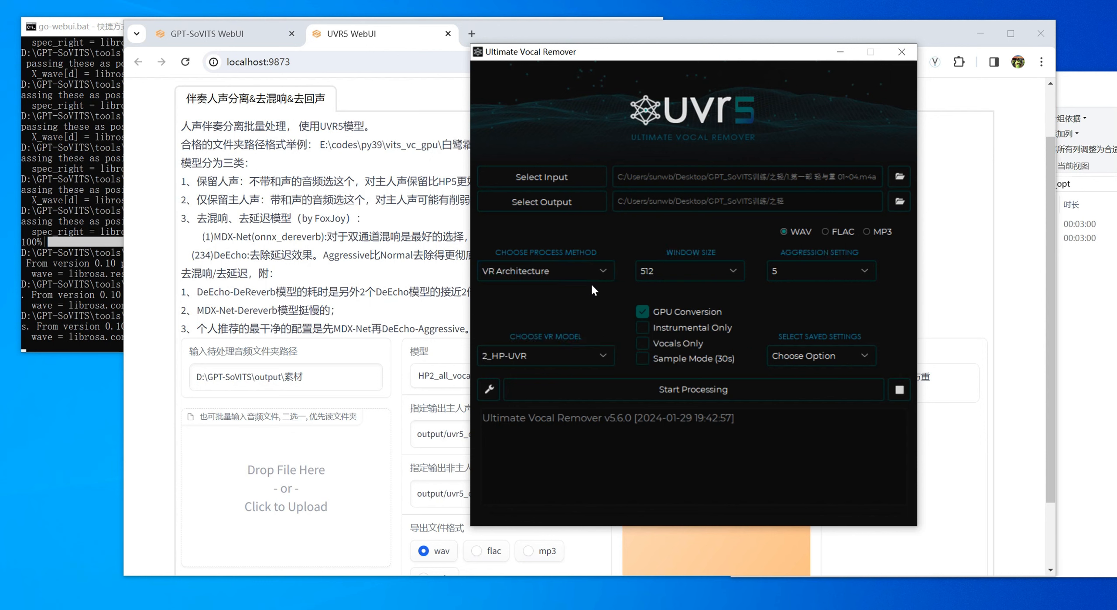
- Look through the available VR models without changing the selection, and minimize the Ultimate Vocal Remover window
{"action": "left_click", "coordinate": [596, 353]}
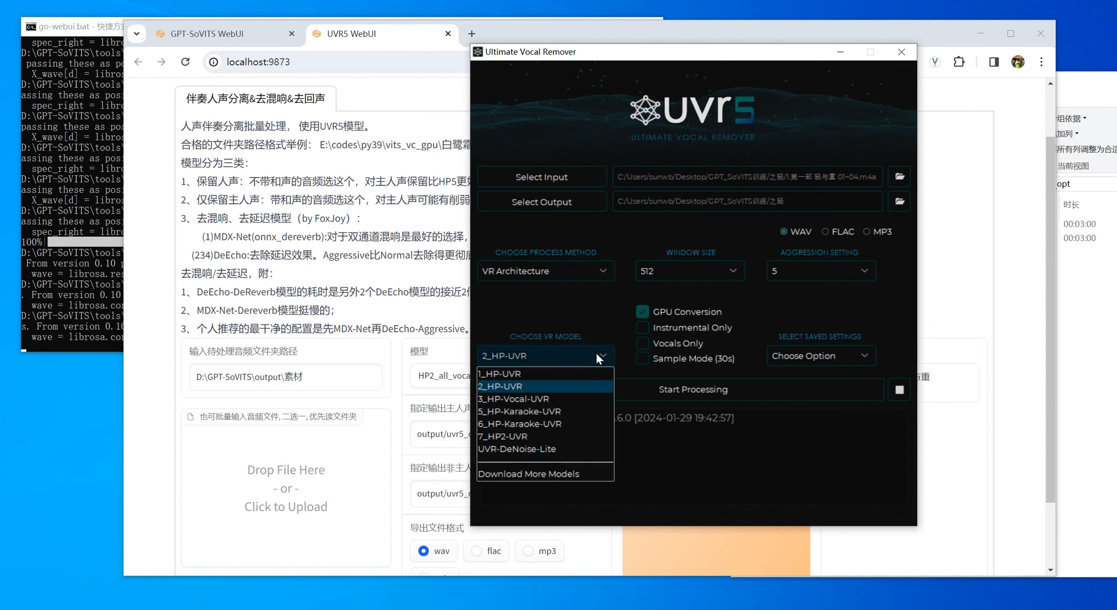
{"action": "left_click", "coordinate": [542, 356]}
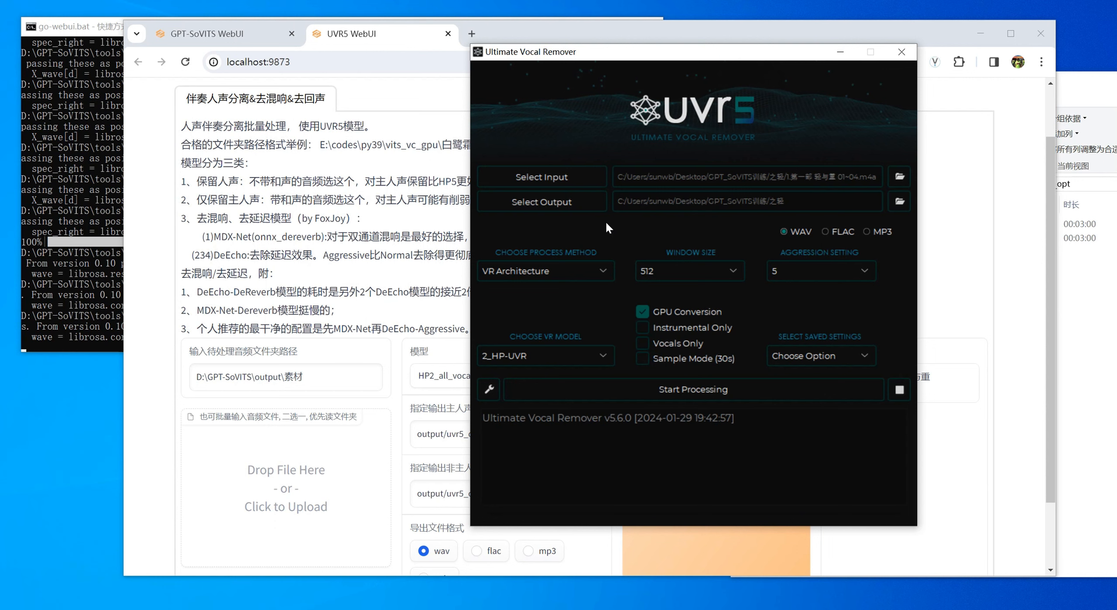
{"action": "left_click_drag", "start_coordinate": [642, 52], "coordinate": [688, 66]}
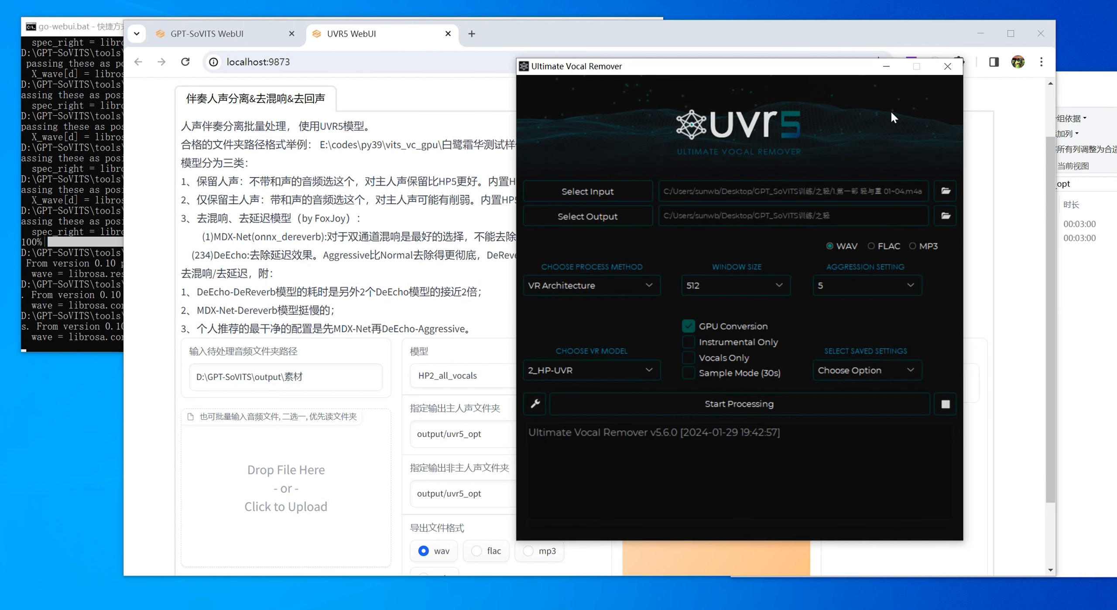
{"action": "left_click", "coordinate": [886, 66]}
- Play the separated vocal wav file from the uvr5_opt folder for a short listen and close the media player
{"action": "key", "text": "alt+Tab"}
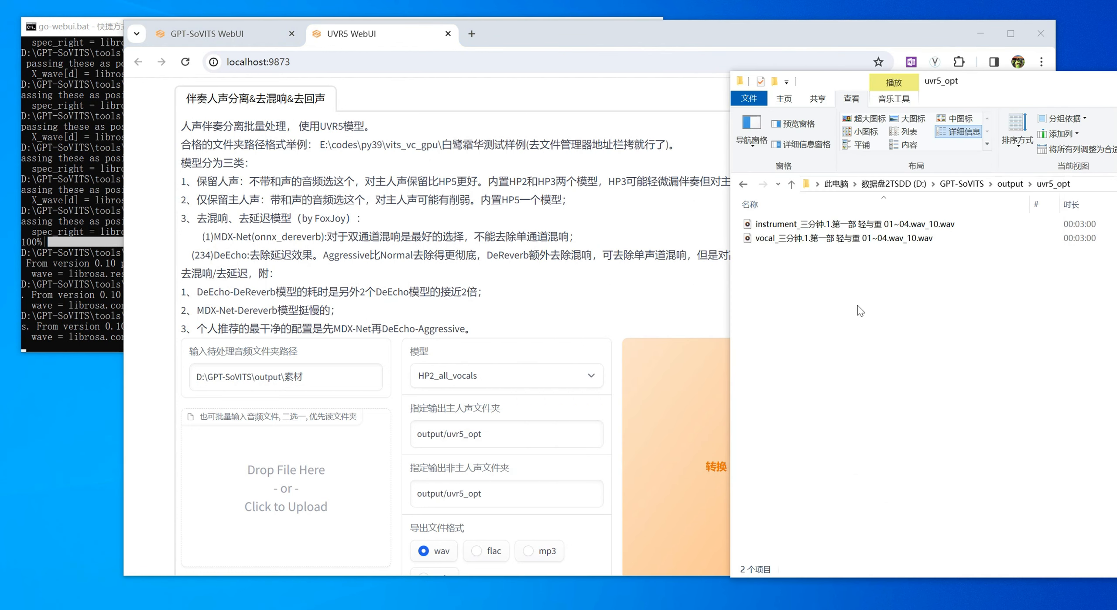
{"action": "left_click_drag", "start_coordinate": [847, 82], "coordinate": [775, 62]}
{"action": "left_click", "coordinate": [778, 205]}
{"action": "left_click", "coordinate": [761, 219]}
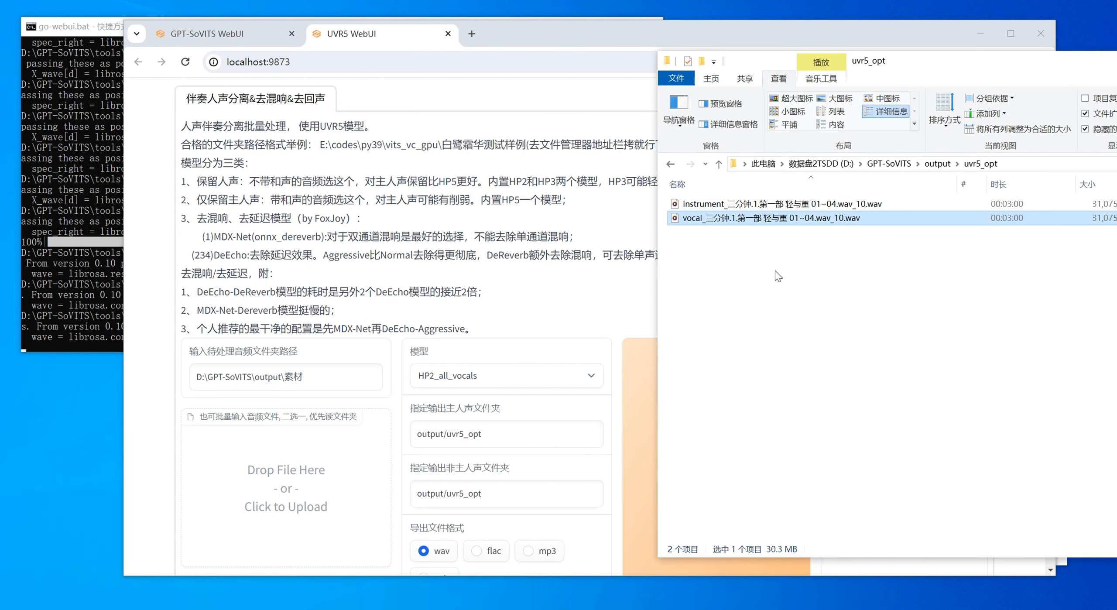
{"action": "double_click", "coordinate": [749, 222]}
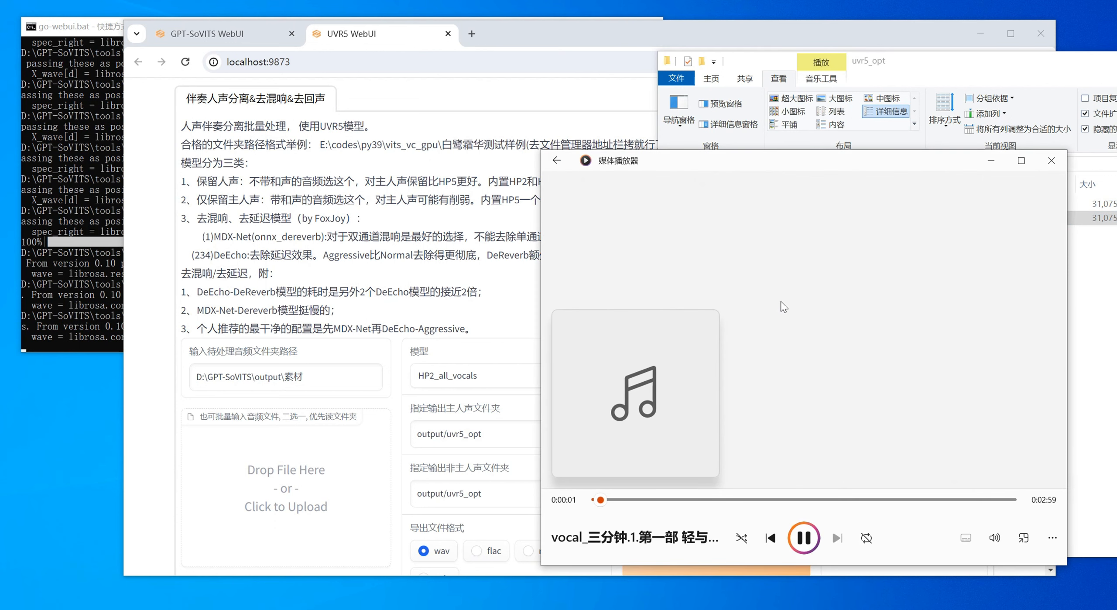
{"action": "left_click", "coordinate": [995, 541]}
{"action": "left_click_drag", "start_coordinate": [740, 157], "coordinate": [733, 144]}
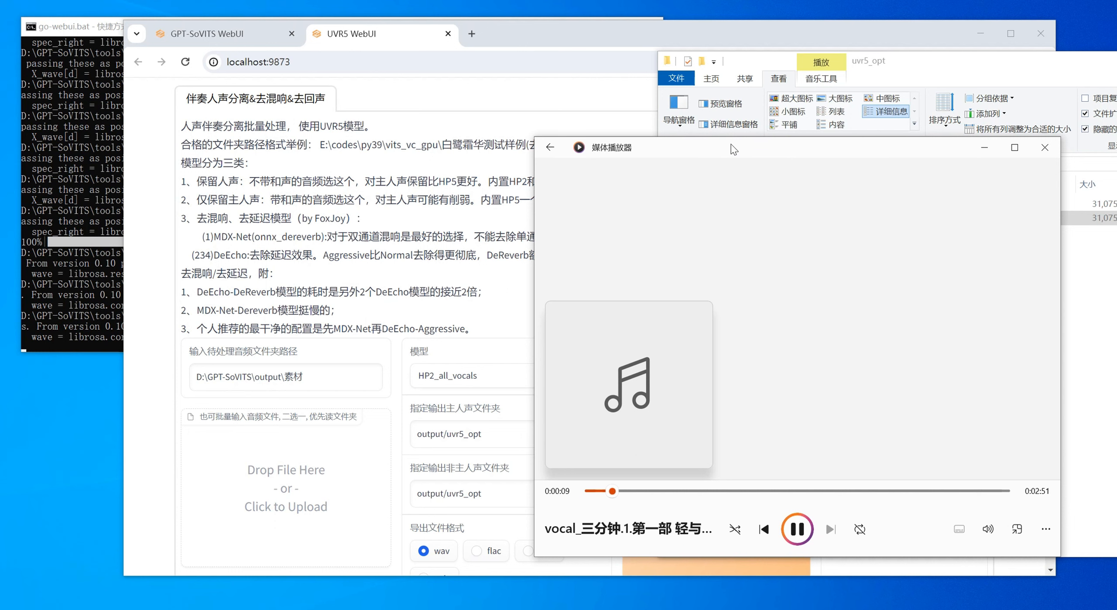
{"action": "left_click", "coordinate": [1044, 149]}
- Play the separated instrument wav file from the uvr5_opt folder, sample several points along its timeline, and close the media player
{"action": "left_click", "coordinate": [813, 205]}
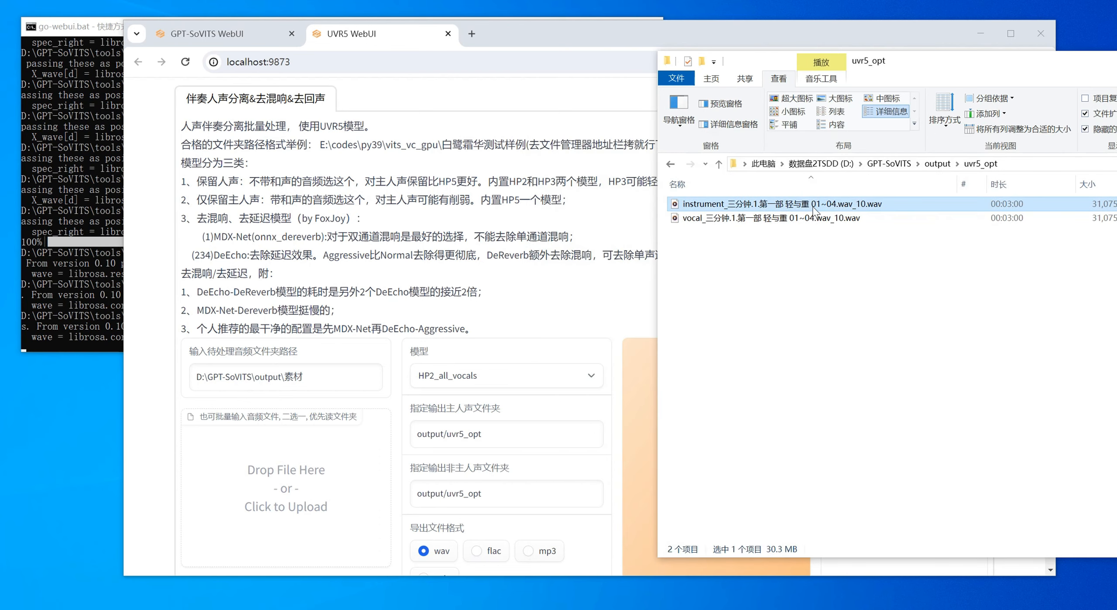
{"action": "double_click", "coordinate": [813, 205]}
{"action": "left_click", "coordinate": [686, 492]}
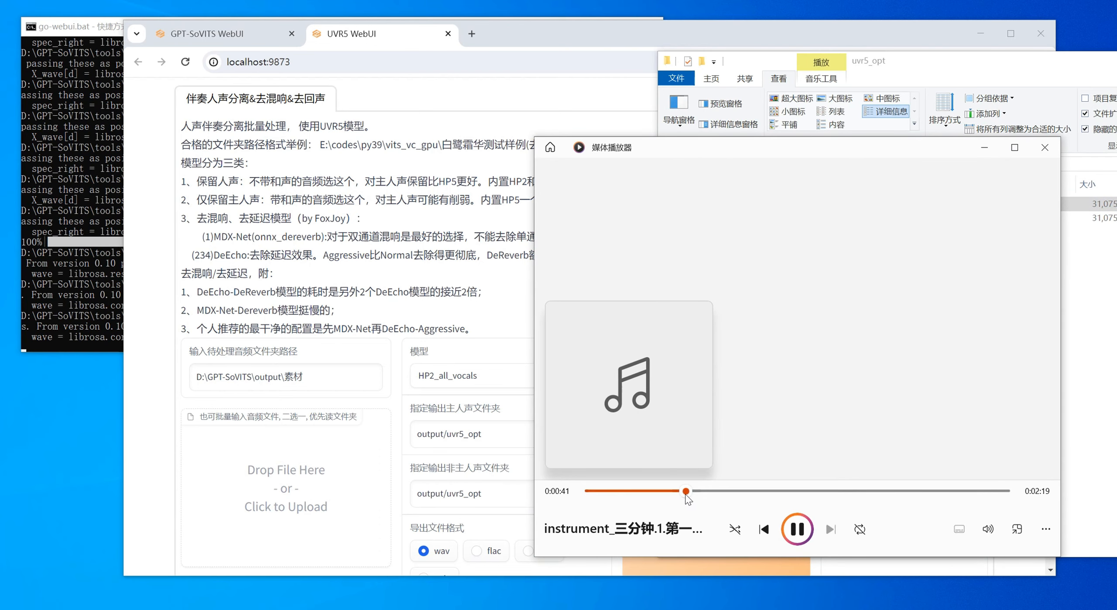
{"action": "left_click", "coordinate": [751, 494]}
{"action": "left_click", "coordinate": [823, 494]}
{"action": "left_click", "coordinate": [887, 494]}
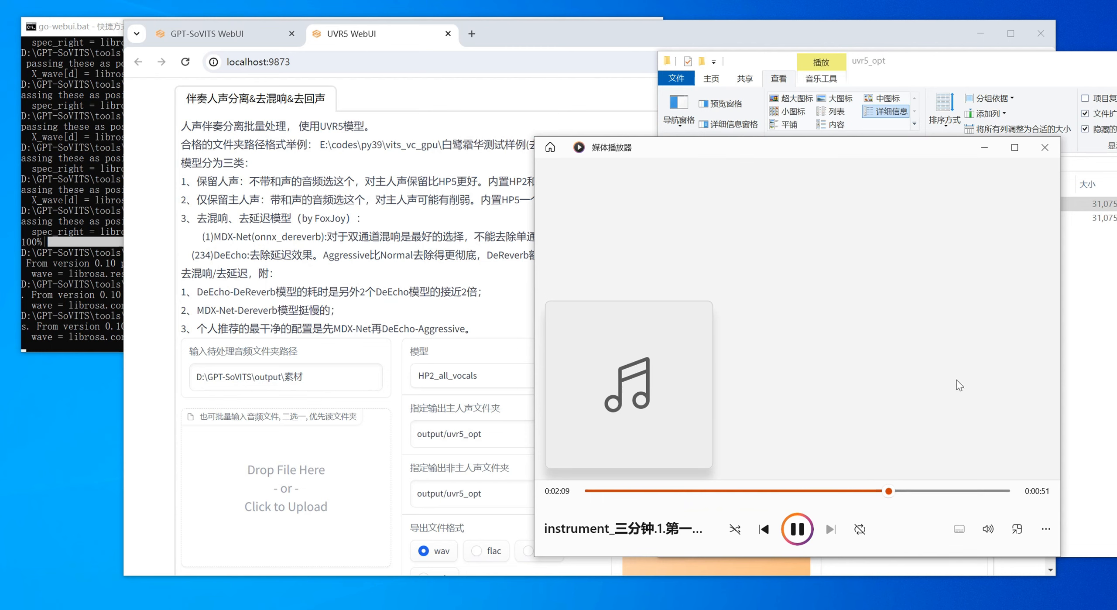
{"action": "left_click", "coordinate": [1045, 147]}
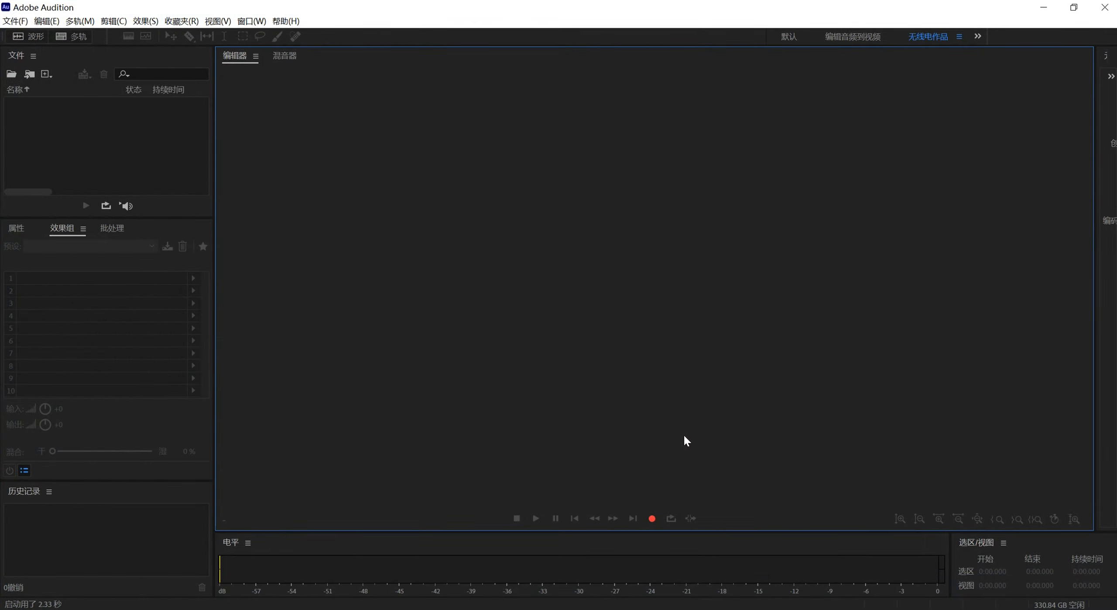
- Switch to Adobe Audition and load the separated instrument and vocal wav files onto tracks 1 and 2 of a multitrack session
{"action": "left_click_drag", "start_coordinate": [724, 11], "coordinate": [568, 34]}
{"action": "left_click_drag", "start_coordinate": [723, 195], "coordinate": [80, 174]}
{"action": "left_click_drag", "start_coordinate": [178, 28], "coordinate": [310, 17]}
{"action": "left_click", "coordinate": [1098, 20]}
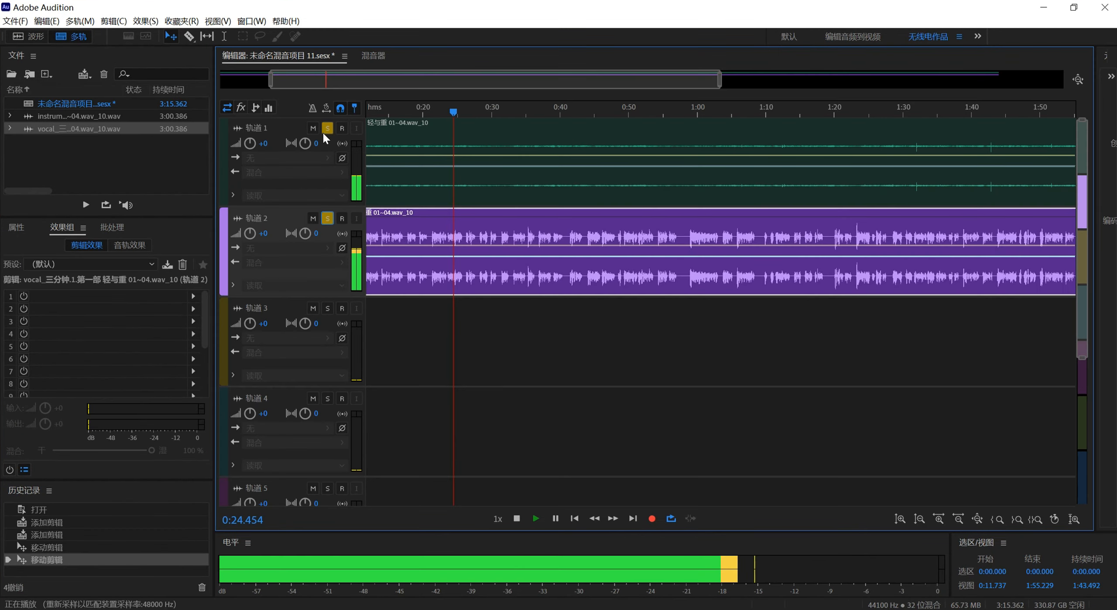
- Take track 1 out of solo, listen to the vocal track and inspect its waveform, and close Audition without saving
{"action": "left_click", "coordinate": [327, 128]}
{"action": "scroll", "coordinate": [486, 258], "scroll_direction": "up", "scroll_amount": 4}
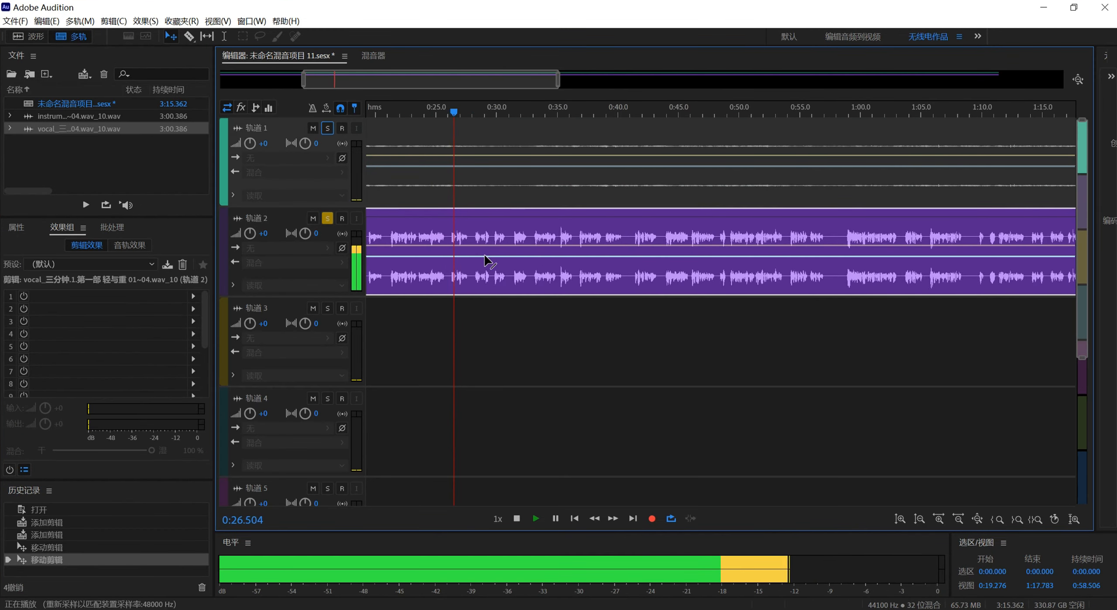
{"action": "key", "text": "space"}
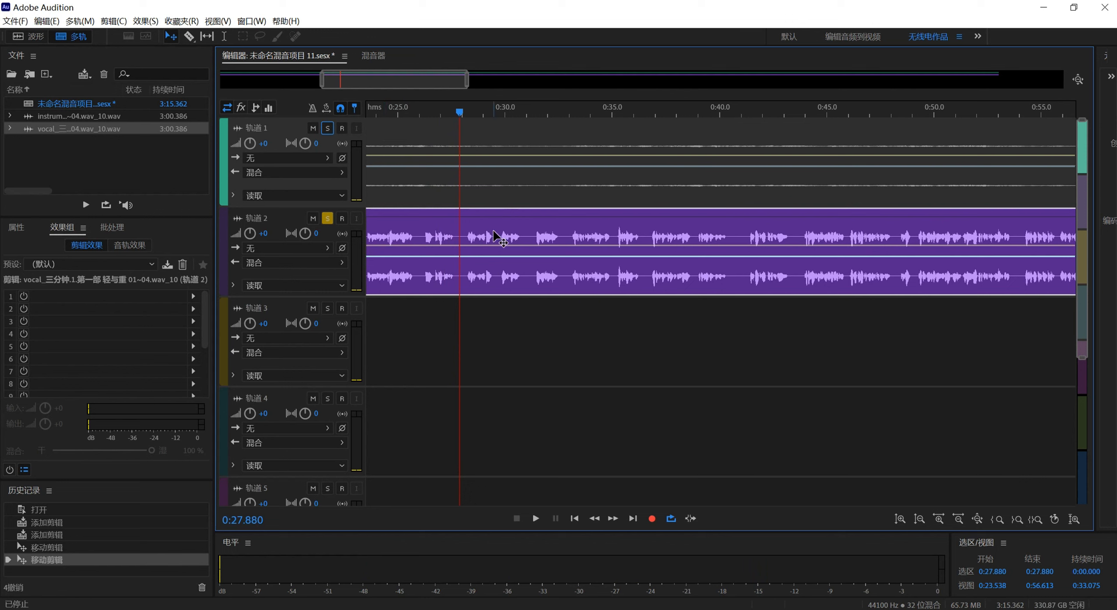
{"action": "scroll", "coordinate": [474, 260], "scroll_direction": "down", "scroll_amount": 6}
{"action": "scroll", "coordinate": [475, 260], "scroll_direction": "up", "scroll_amount": 7}
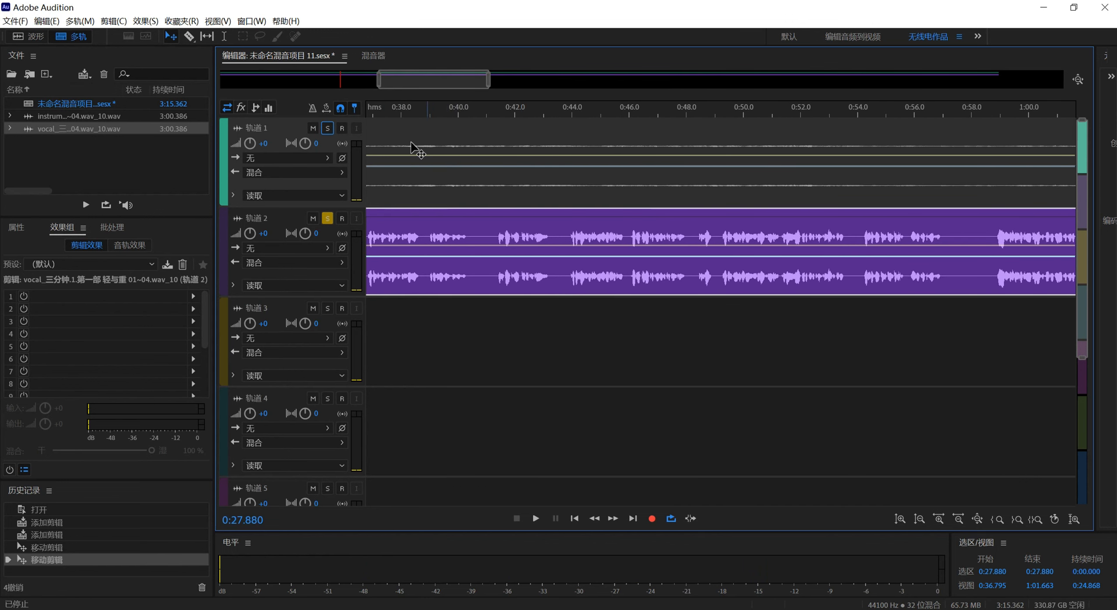
{"action": "left_click", "coordinate": [1105, 6]}
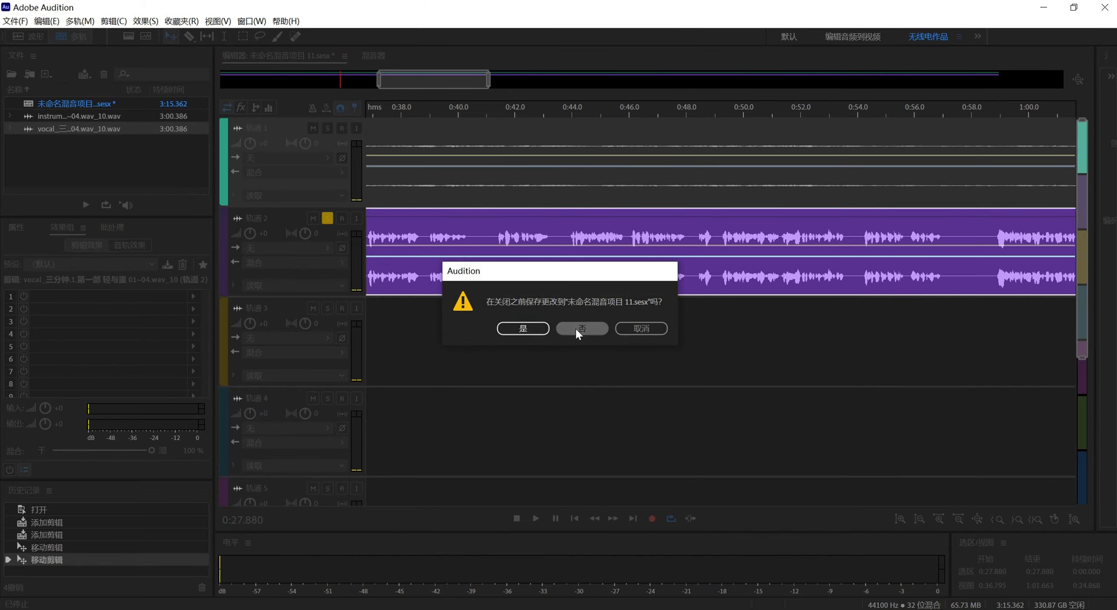
{"action": "left_click", "coordinate": [576, 329]}
- Close the UVR5 WebUI browser page and turn off the UVR5-WebUI option among the dataset preparation tools
{"action": "left_click", "coordinate": [558, 319]}
{"action": "scroll", "coordinate": [804, 320], "scroll_direction": "down", "scroll_amount": 3}
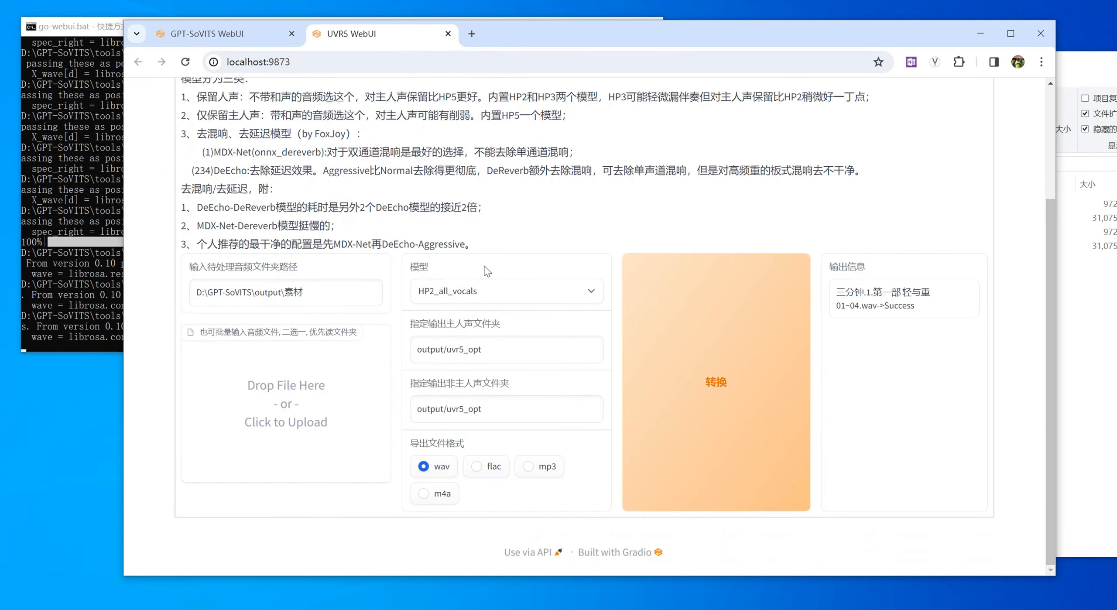
{"action": "scroll", "coordinate": [478, 268], "scroll_direction": "up", "scroll_amount": 3}
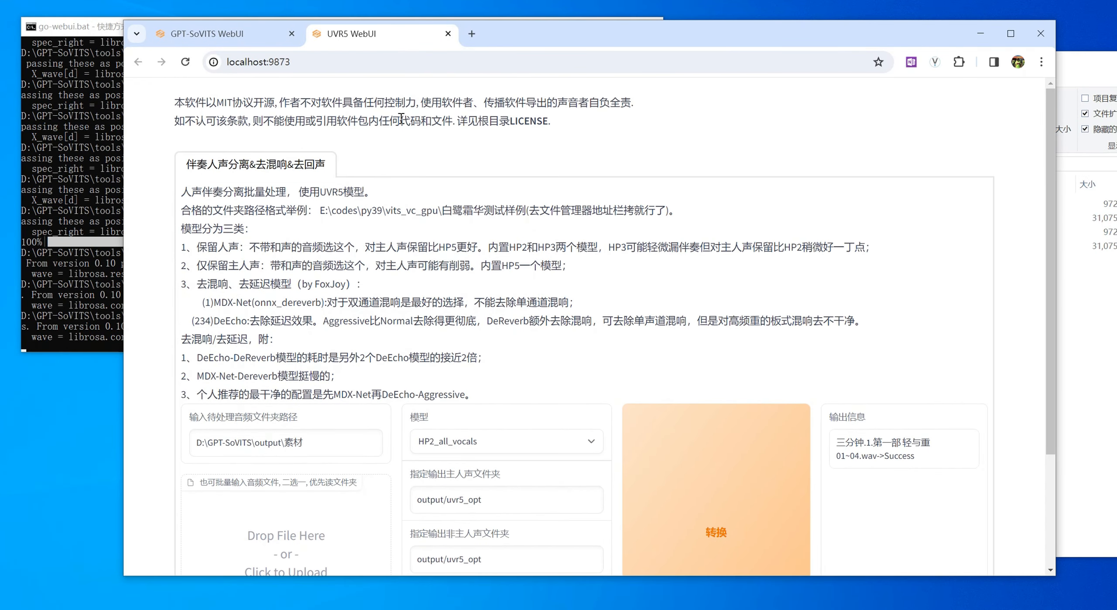
{"action": "left_click", "coordinate": [447, 34]}
{"action": "left_click", "coordinate": [194, 226]}
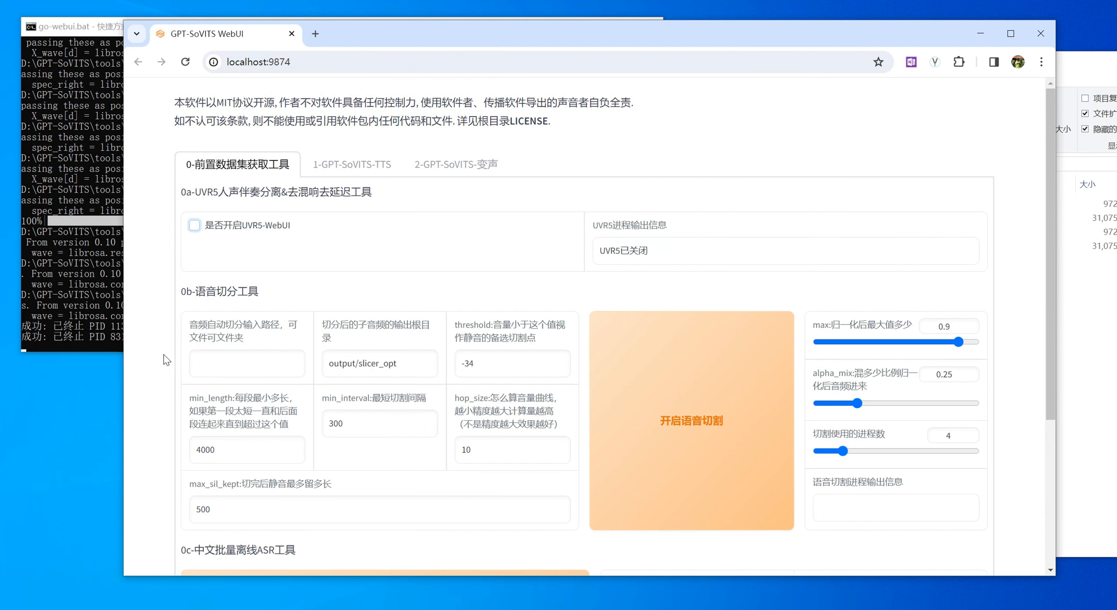
- Delete the instrument and vocal .pkf files from the uvr5_opt folder
{"action": "scroll", "coordinate": [166, 360], "scroll_direction": "down", "scroll_amount": 2}
{"action": "left_click", "coordinate": [212, 304]}
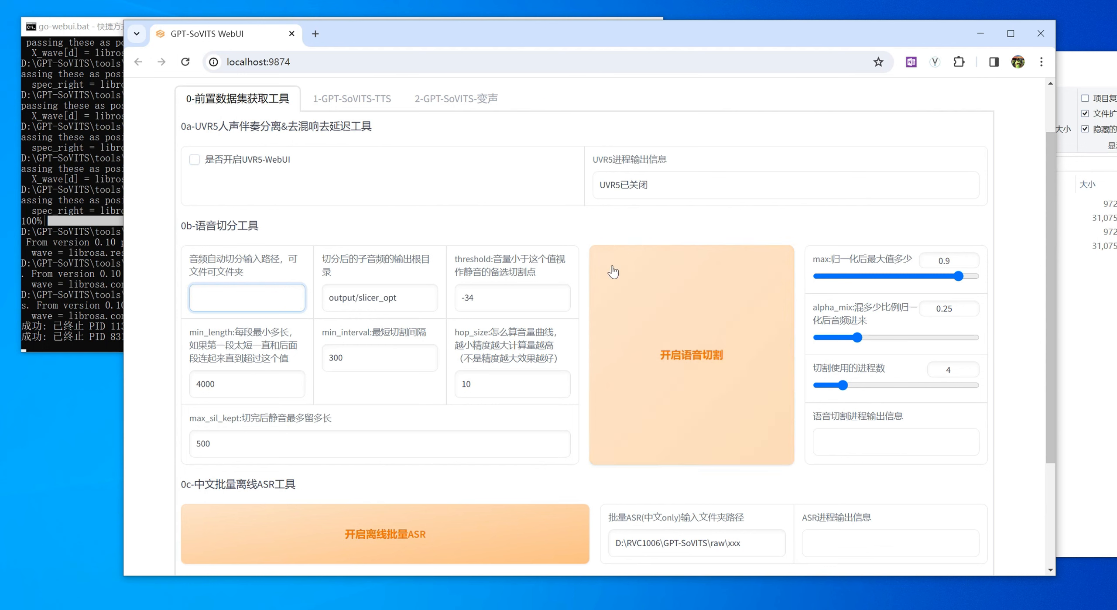
{"action": "left_click", "coordinate": [1102, 330]}
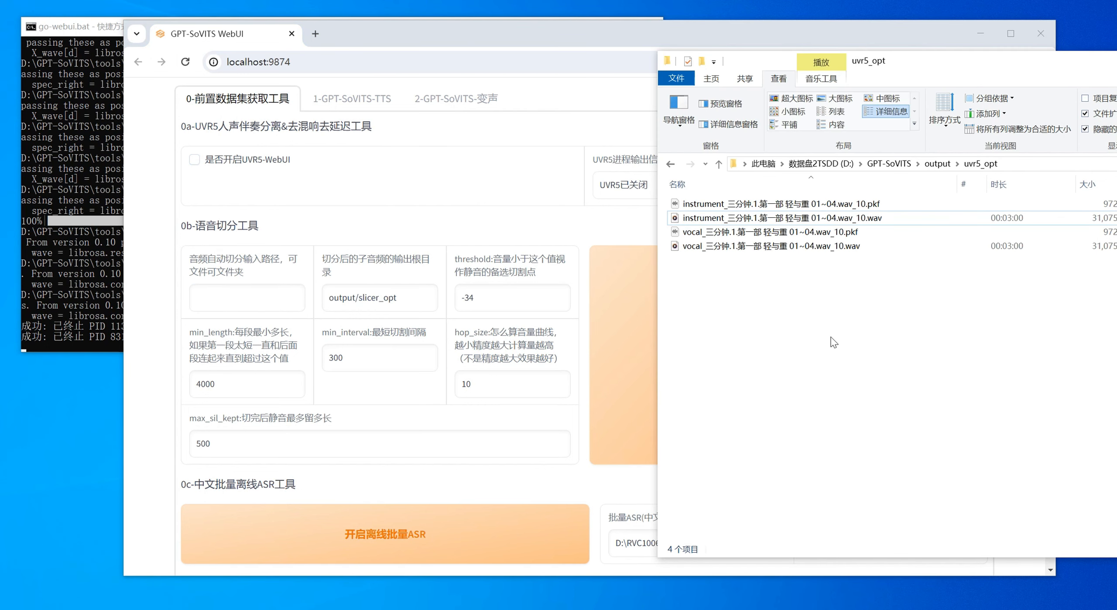
{"action": "left_click", "coordinate": [868, 219]}
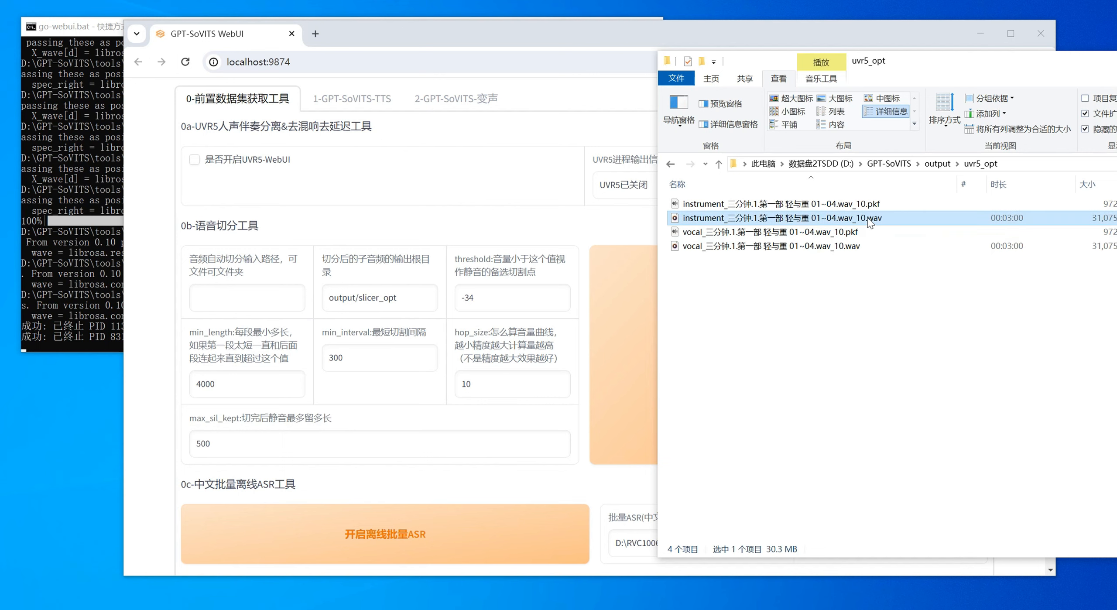
{"action": "left_click", "coordinate": [847, 235]}
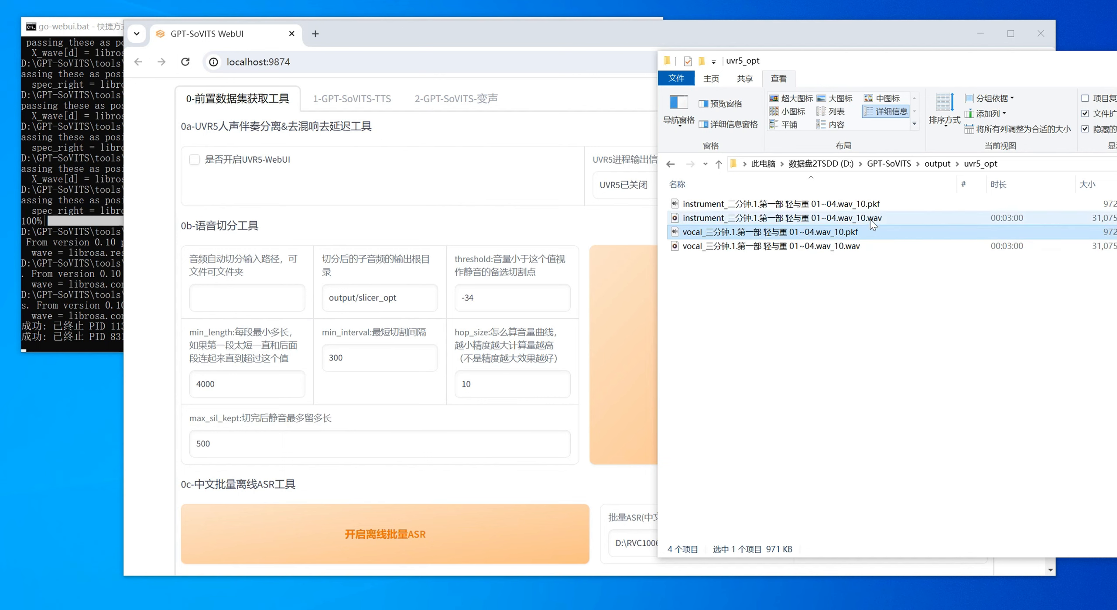
{"action": "left_click", "coordinate": [875, 207], "text": "ctrl"}
{"action": "key", "text": "Delete"}
- Set the audio slicer's input path to D:\GPT-SoVITS\output\uvr5_opt\vocal_三分钟.1.第一部 轻与重 01~04.wav_10.wav
{"action": "left_click", "coordinate": [853, 220]}
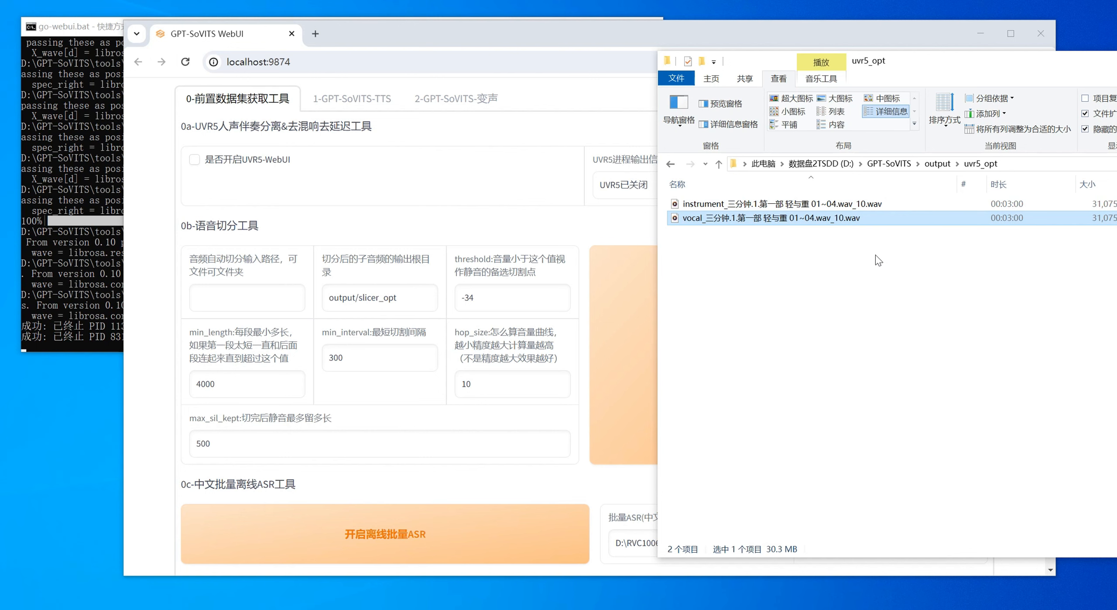
{"action": "left_click", "coordinate": [238, 299]}
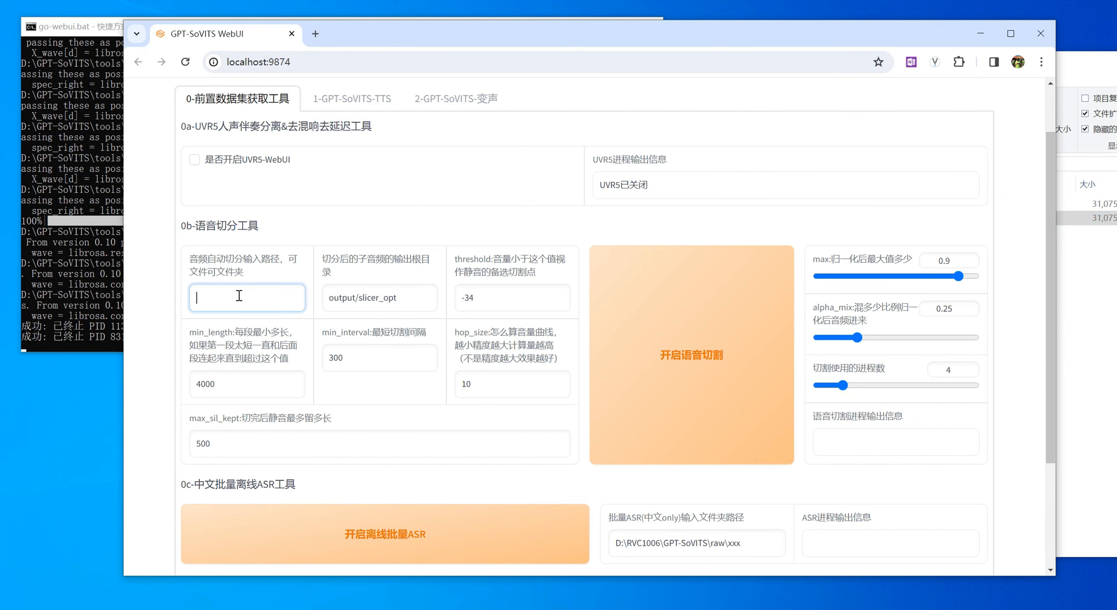
{"action": "type", "text": "D:\\GPT-SoVITS\\output\\uvr5_opt\\vocal_三分钟.1.第一部 轻与重 01~04.wav_10.wav"}
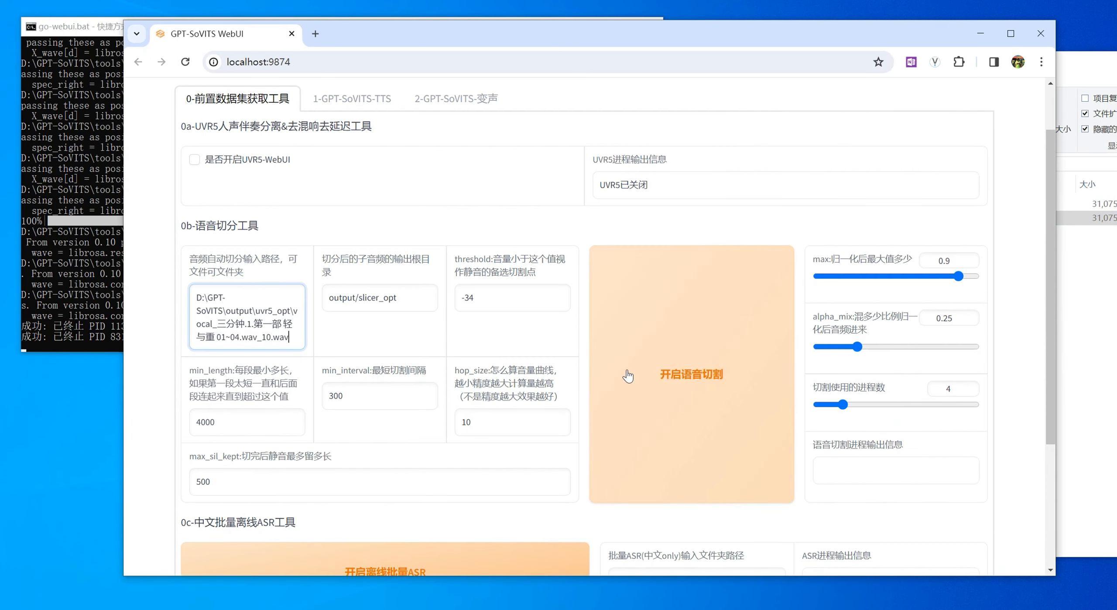
- Open the slicer_opt folder under GPT-SoVITS\output and shift its window aside to uncover the slicing controls
{"action": "left_click", "coordinate": [1086, 311]}
{"action": "left_click", "coordinate": [905, 168]}
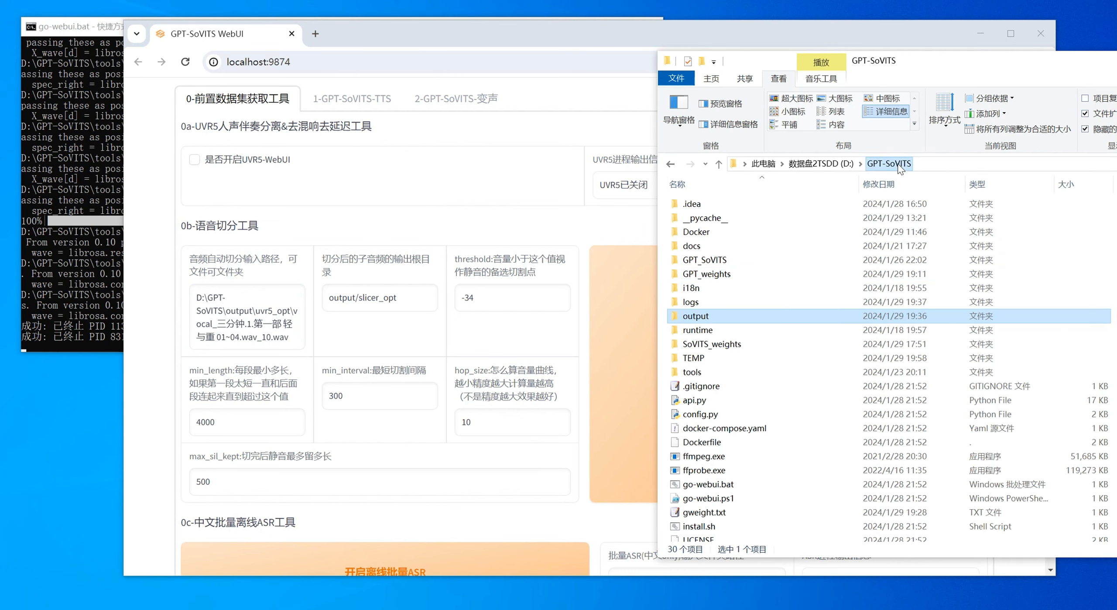
{"action": "double_click", "coordinate": [706, 319]}
{"action": "double_click", "coordinate": [701, 218]}
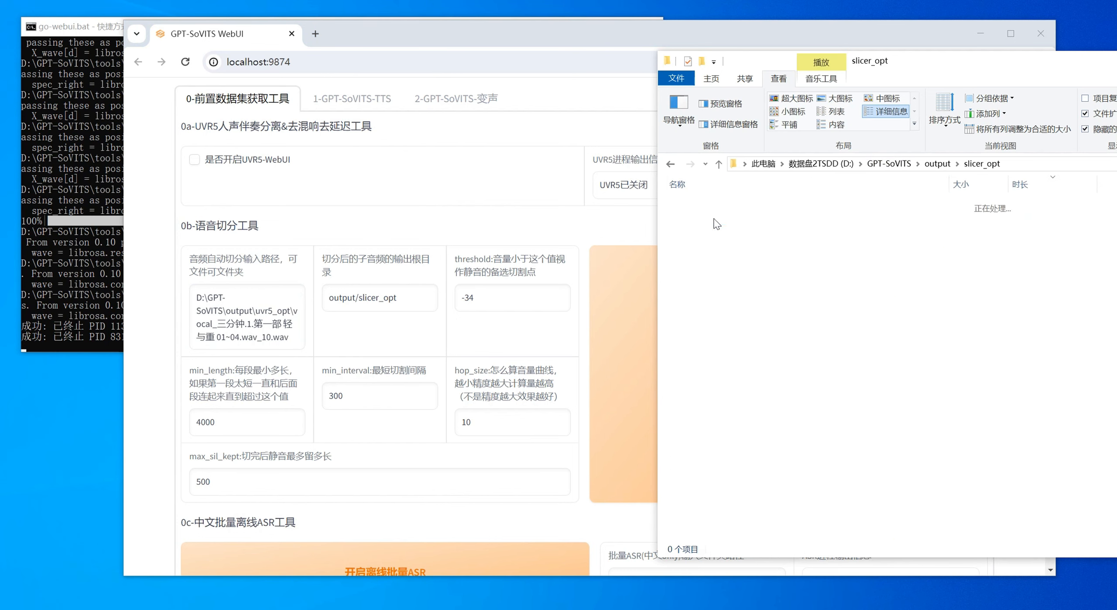
{"action": "left_click_drag", "start_coordinate": [768, 58], "coordinate": [863, 52]}
- Start the voice slicing and bring the slicer_opt folder window back into full view
{"action": "left_click", "coordinate": [679, 363]}
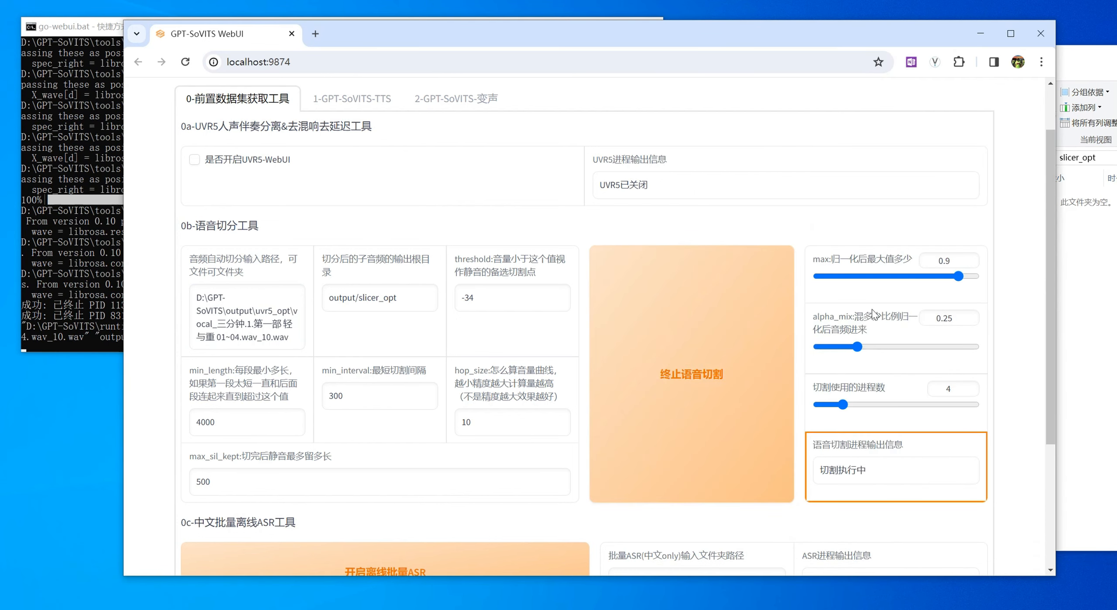
{"action": "left_click", "coordinate": [1090, 317]}
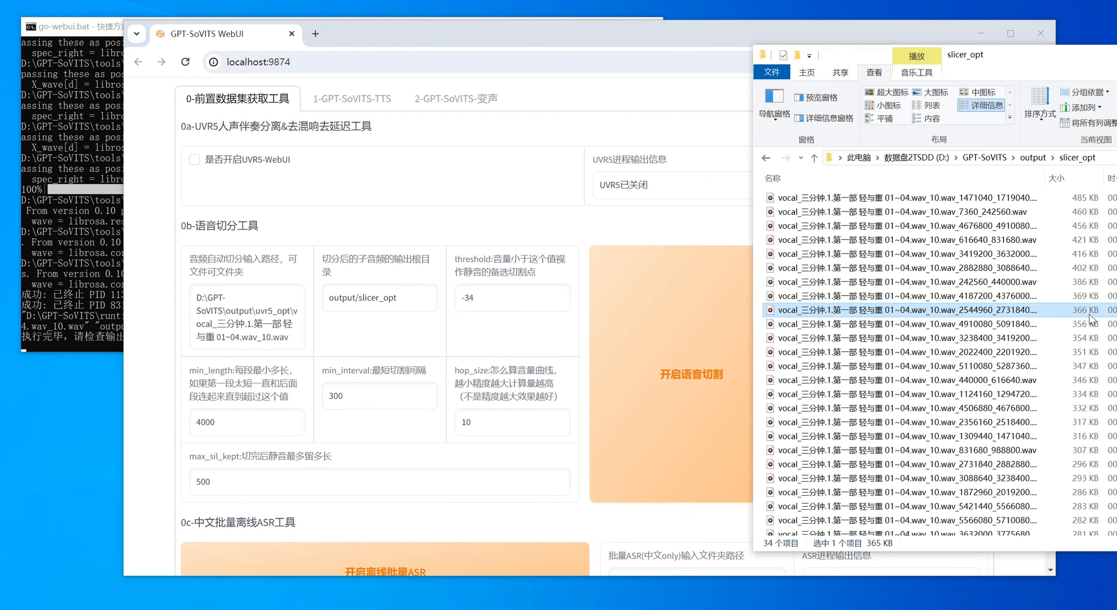
{"action": "left_click_drag", "start_coordinate": [987, 62], "coordinate": [914, 46]}
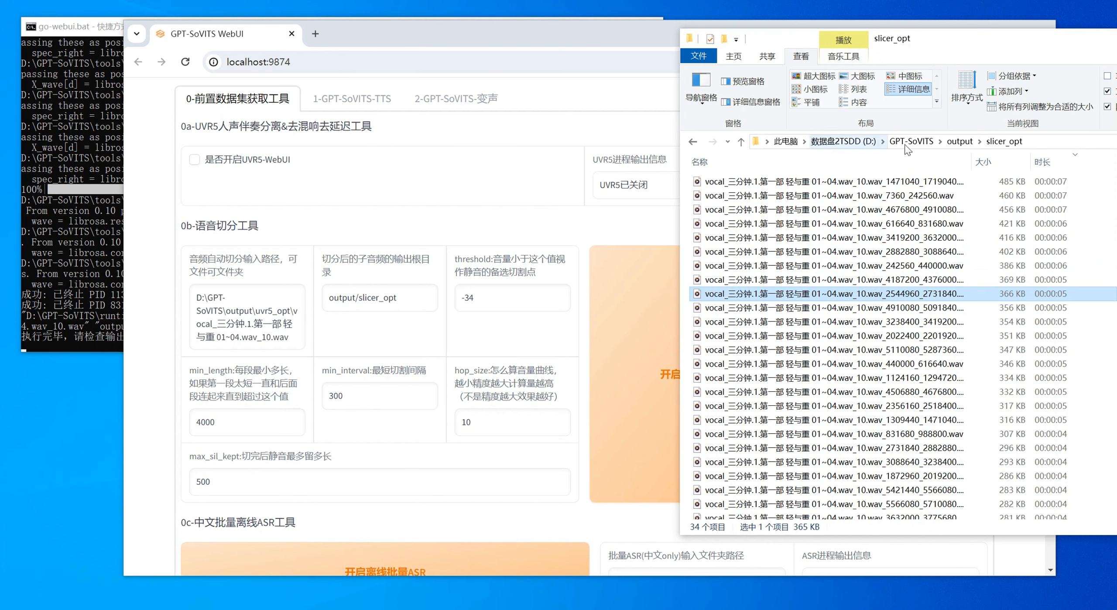
- Check the duration of the source wav in the output\素材 folder through its detailed file properties, and close the properties
{"action": "left_click", "coordinate": [916, 144]}
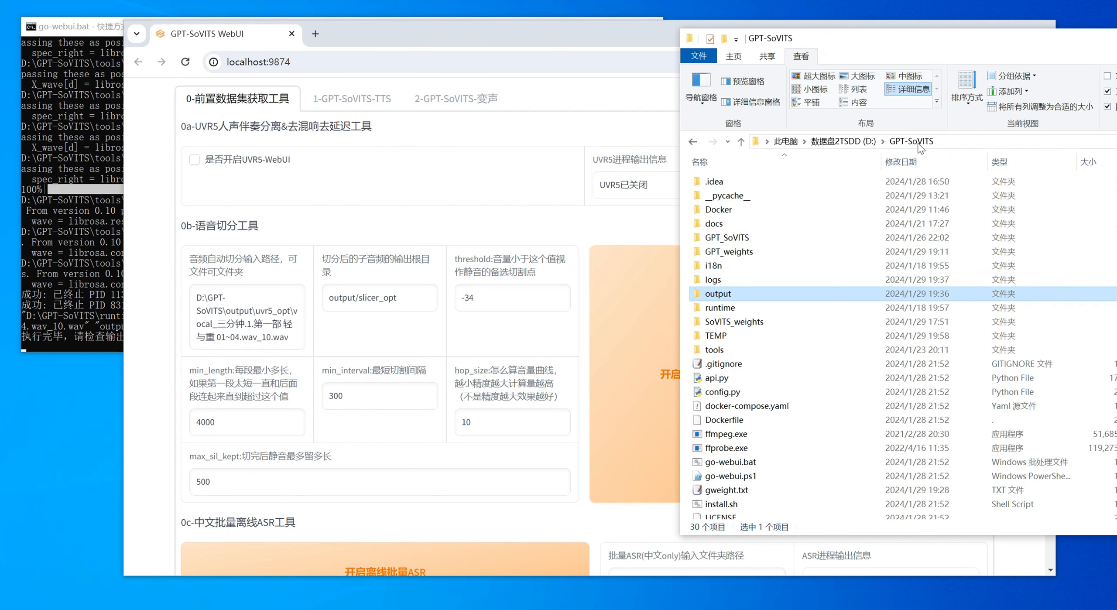
{"action": "double_click", "coordinate": [738, 293]}
{"action": "left_click", "coordinate": [730, 225]}
{"action": "double_click", "coordinate": [730, 225]}
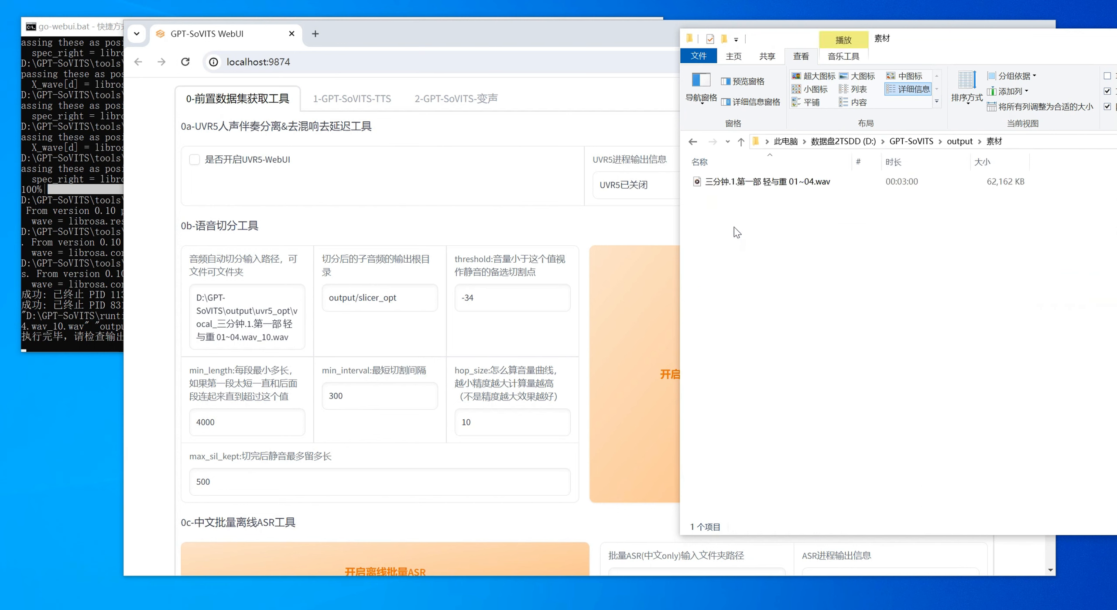
{"action": "left_click", "coordinate": [768, 182]}
{"action": "right_click", "coordinate": [770, 184]}
{"action": "key", "text": "r"}
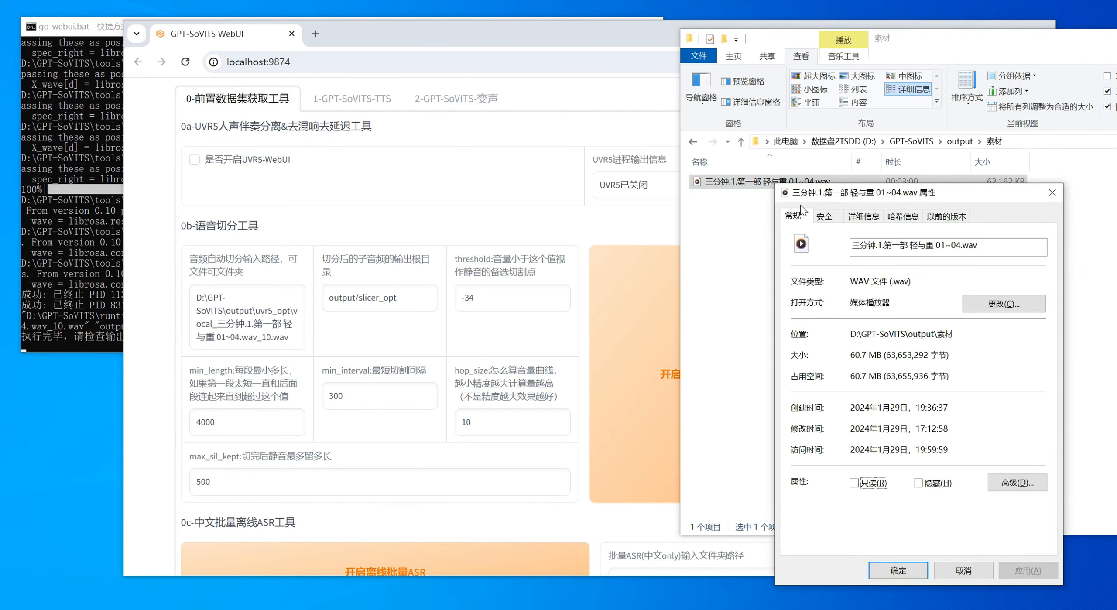
{"action": "left_click", "coordinate": [863, 216]}
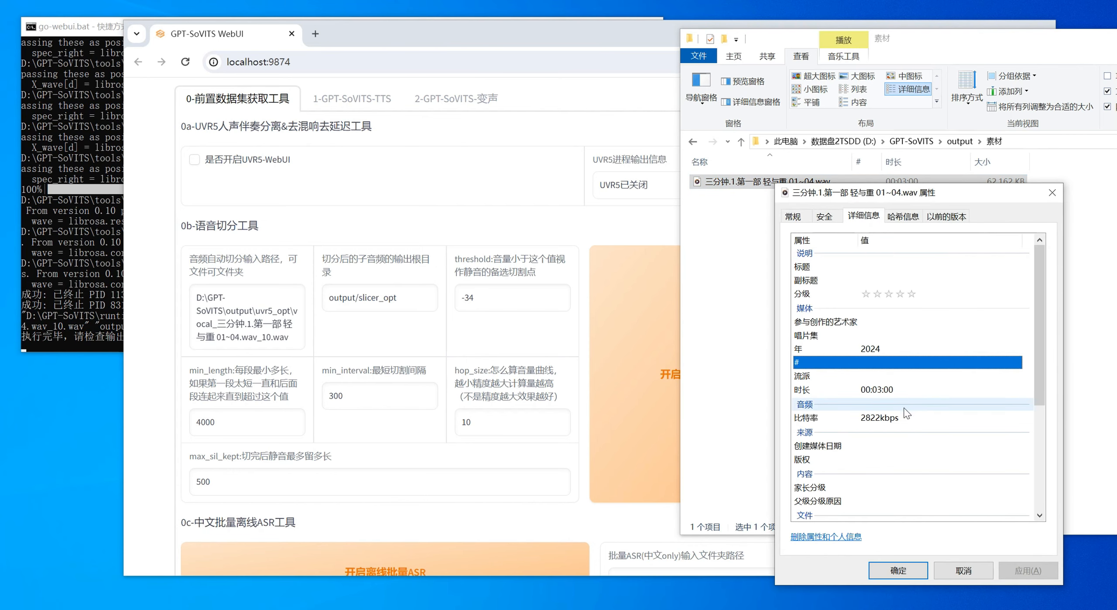
{"action": "left_click", "coordinate": [1052, 192]}
- Check the total duration of all sliced wav files in slicer_opt through their combined detailed properties, and close the properties
{"action": "left_click", "coordinate": [910, 139]}
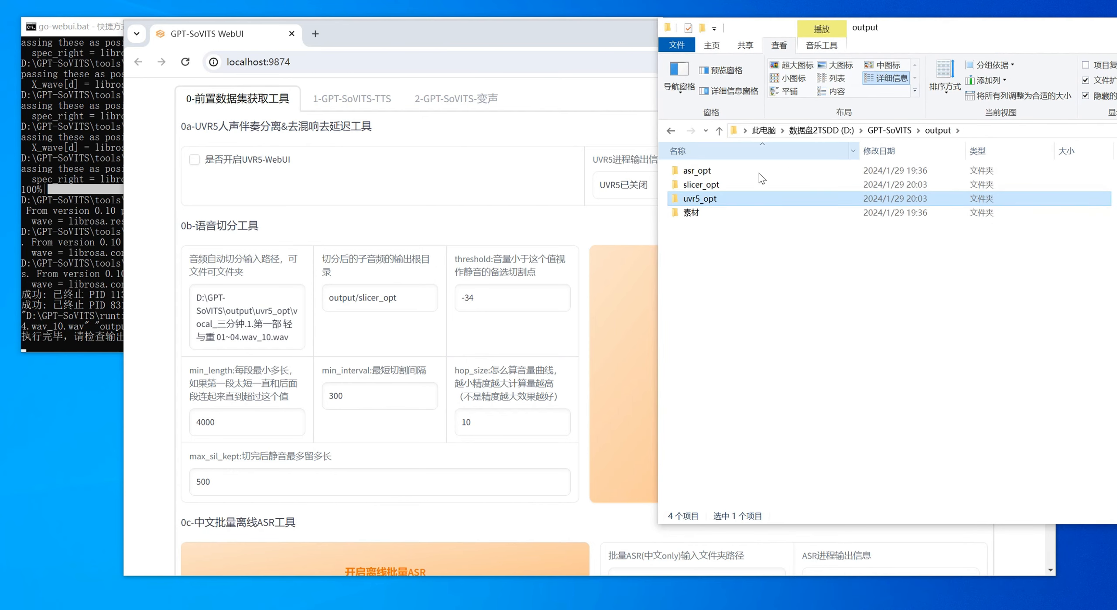
{"action": "double_click", "coordinate": [716, 186]}
{"action": "left_click", "coordinate": [746, 202]}
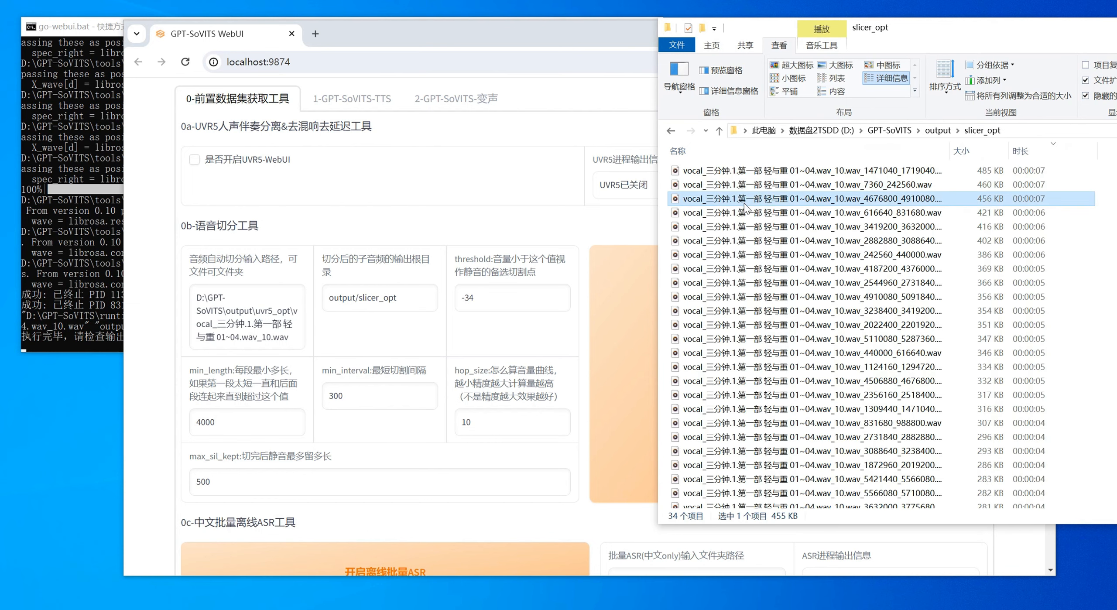
{"action": "key", "text": "ctrl+a"}
{"action": "right_click", "coordinate": [745, 204]}
{"action": "key", "text": "r"}
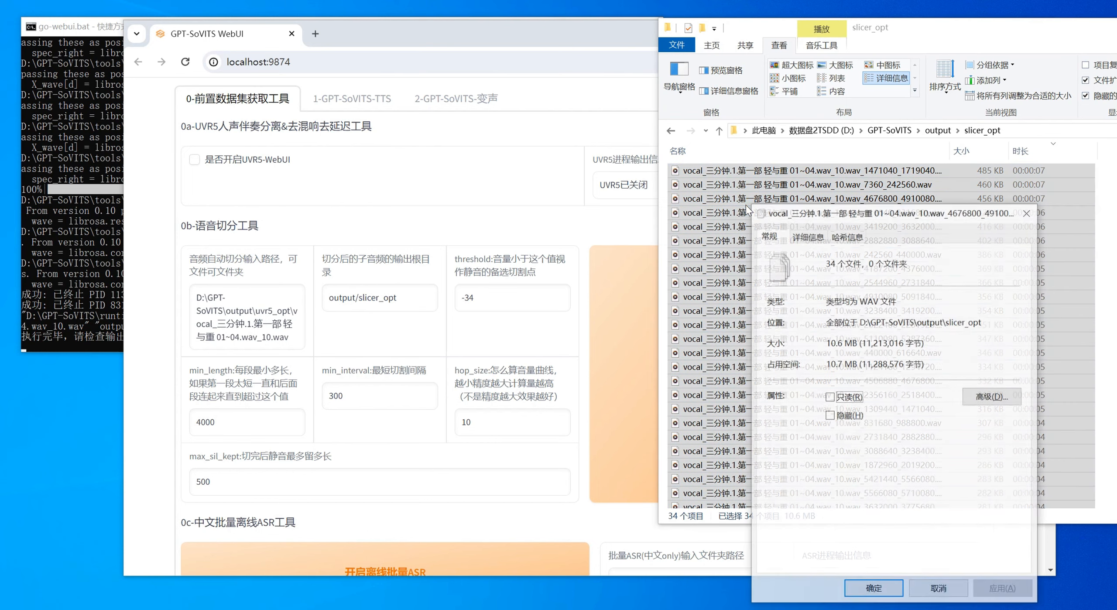
{"action": "left_click", "coordinate": [807, 236]}
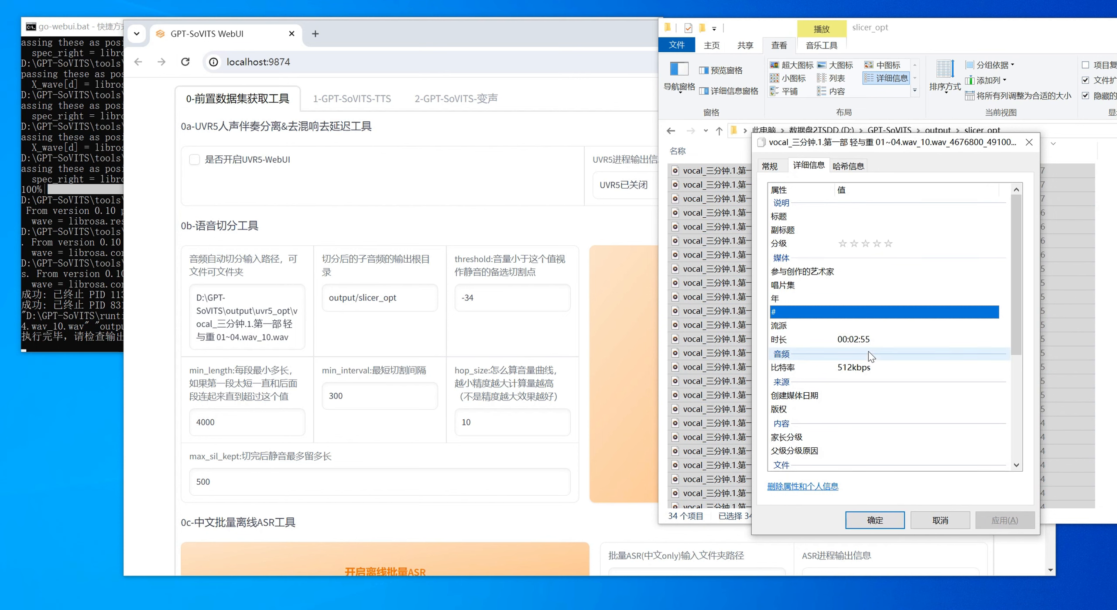
{"action": "left_click", "coordinate": [933, 529]}
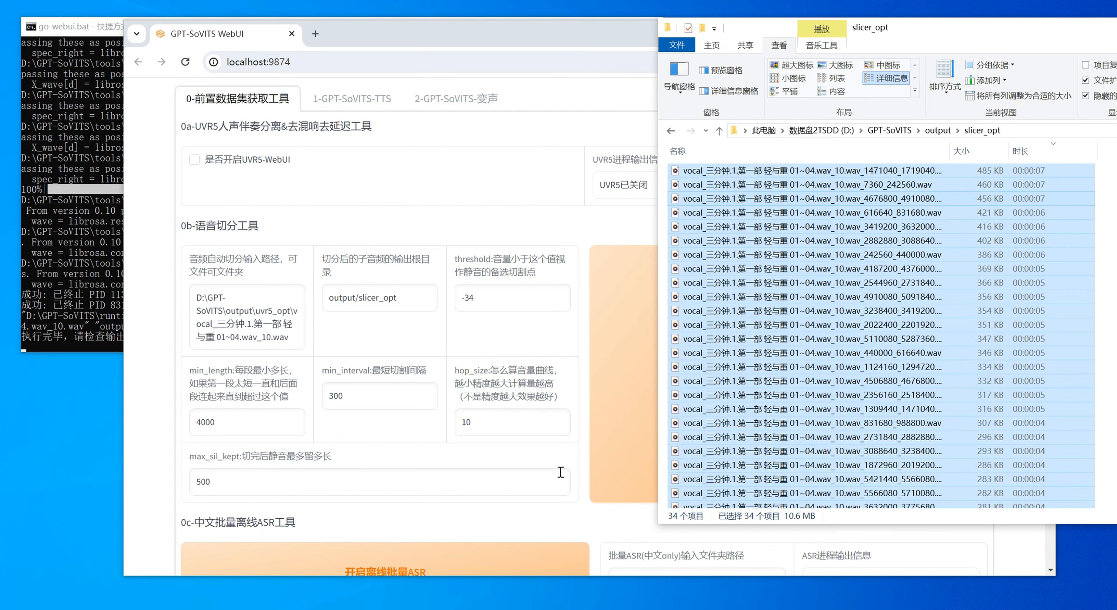
- Review the voice slicing parameters in the WebUI and return to the slicer_opt folder window
{"action": "left_click", "coordinate": [397, 432]}
{"action": "left_click", "coordinate": [428, 449]}
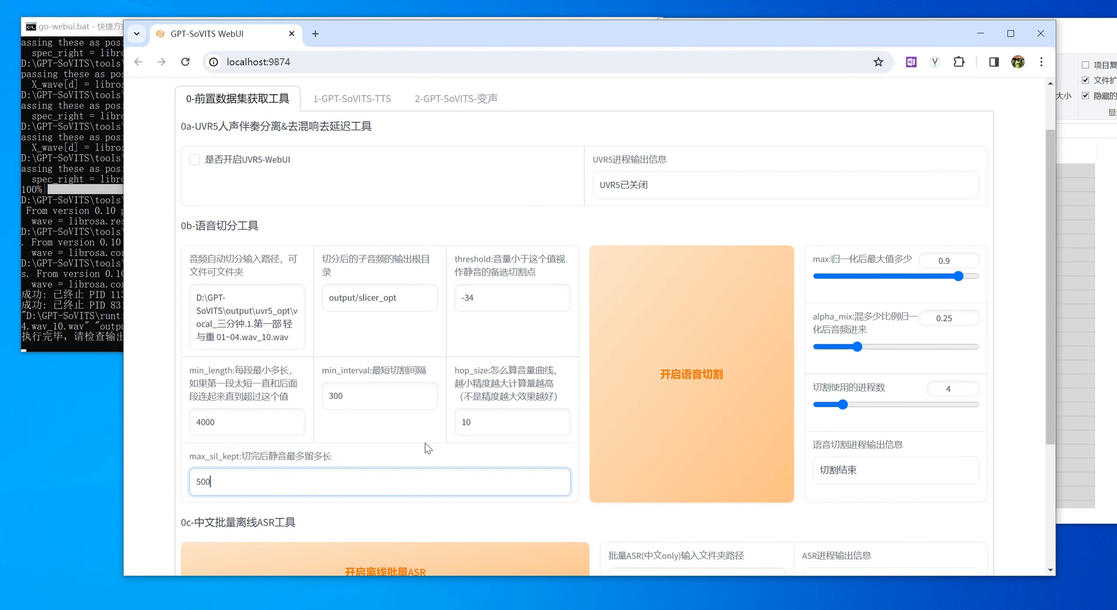
{"action": "key", "text": "alt+Tab"}
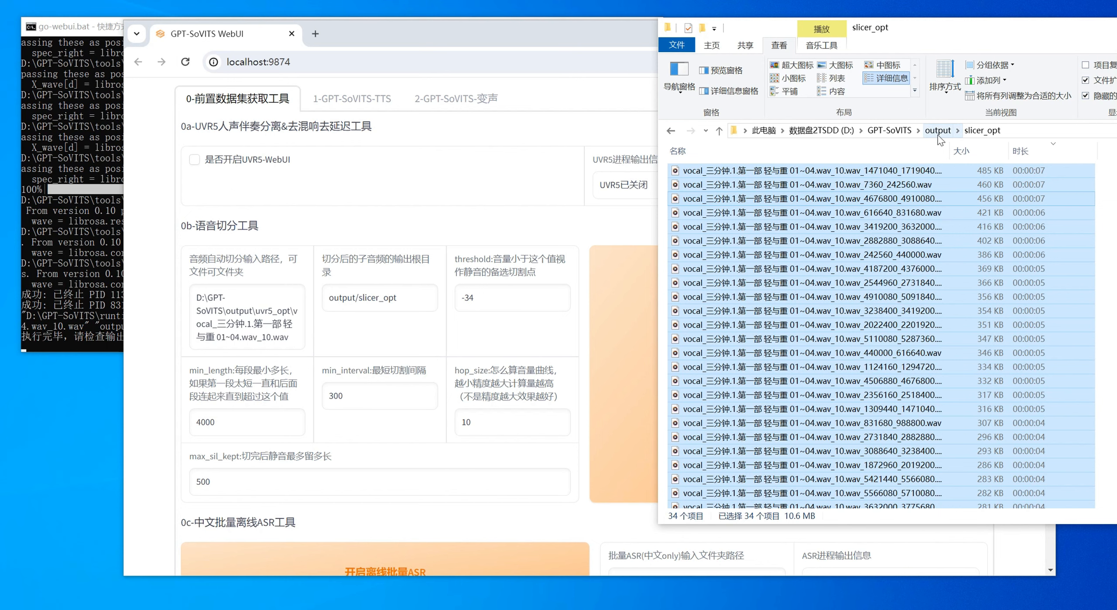
- Play one of the sliced wav clips in slicer_opt to check its sound and playback volume, and close the player
{"action": "left_click", "coordinate": [928, 184]}
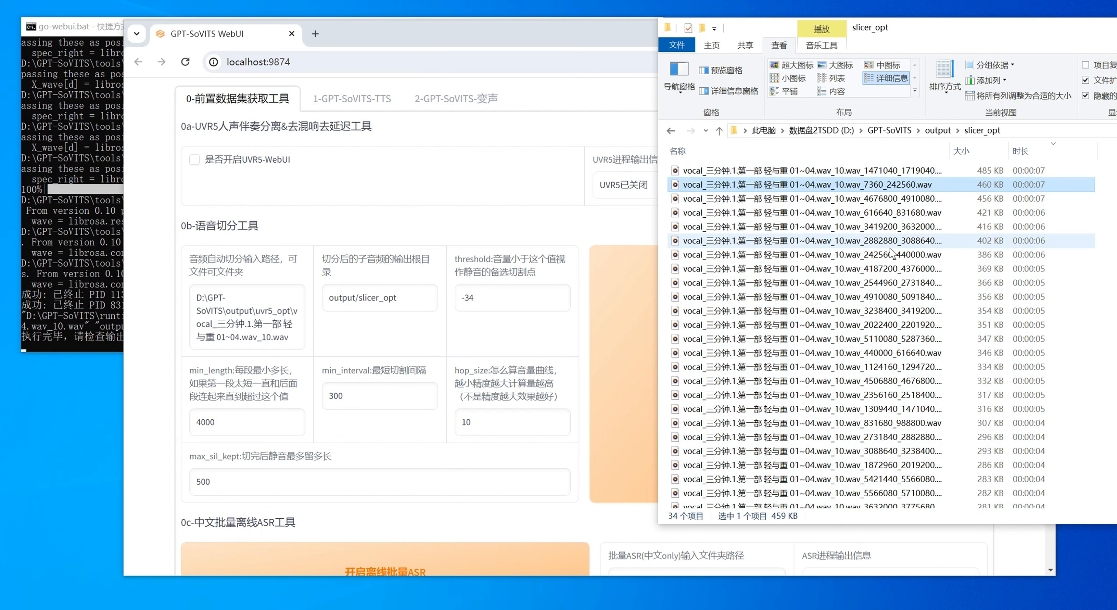
{"action": "double_click", "coordinate": [857, 232]}
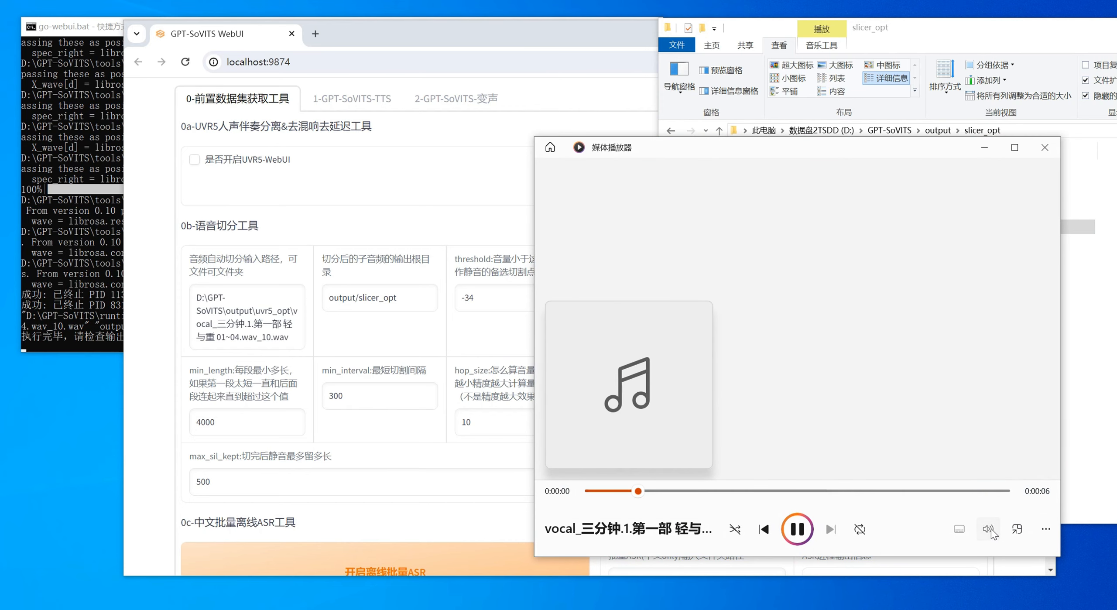
{"action": "left_click", "coordinate": [991, 529]}
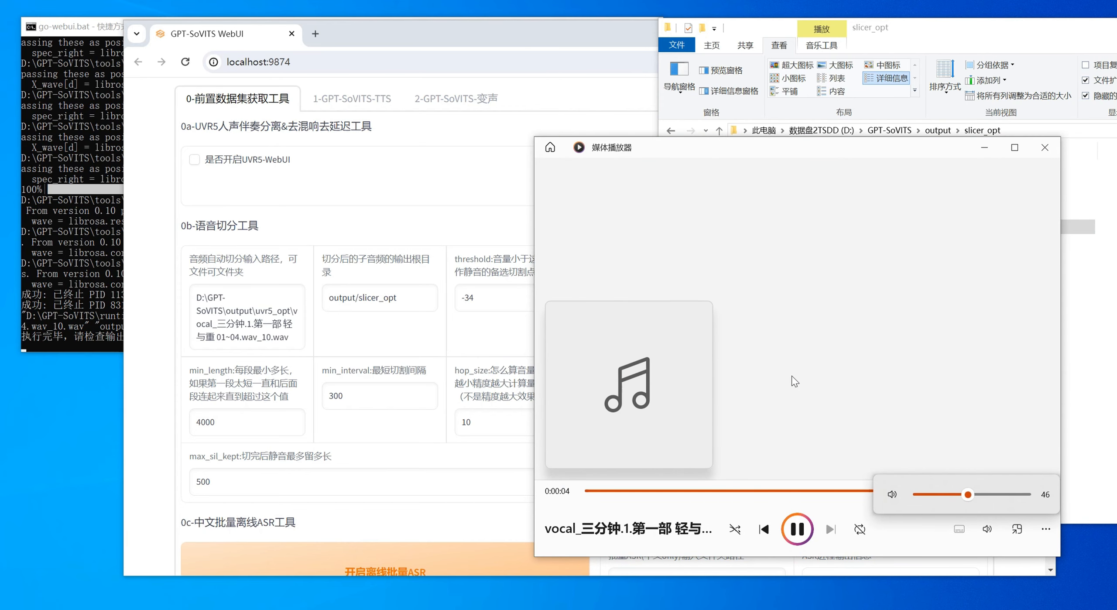
{"action": "left_click", "coordinate": [1044, 148]}
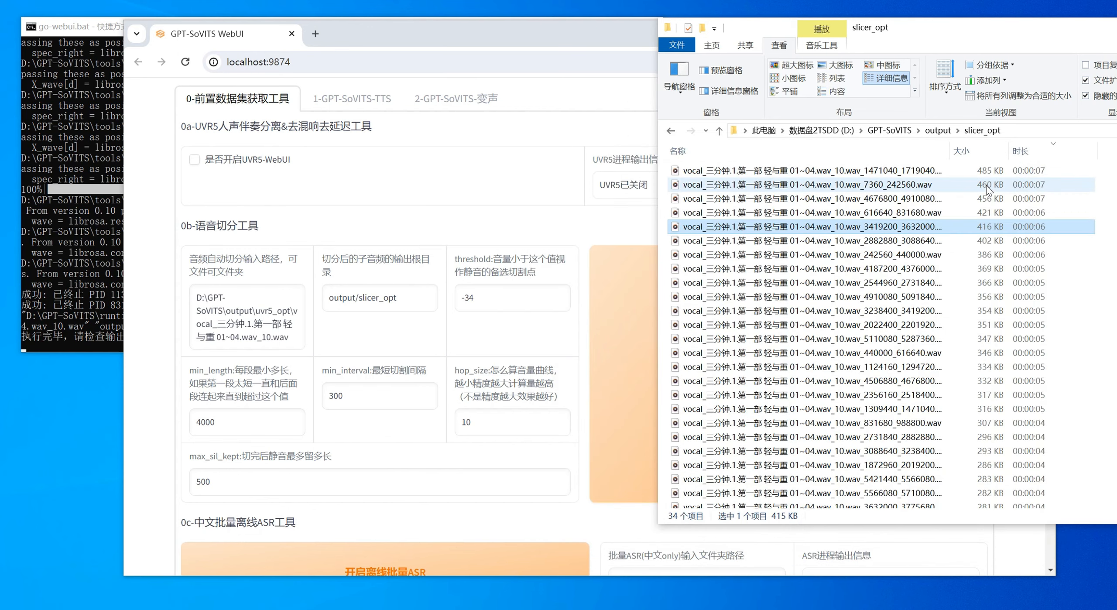
{"action": "key", "text": "XF86AudioLowerVolume"}
- Set the batch ASR input folder to D:\GPT-SoVITS\output\slicer_opt and start the offline batch ASR
{"action": "left_click_drag", "start_coordinate": [925, 32], "coordinate": [882, 29]}
{"action": "left_click", "coordinate": [176, 393]}
{"action": "scroll", "coordinate": [175, 393], "scroll_direction": "down", "scroll_amount": 3}
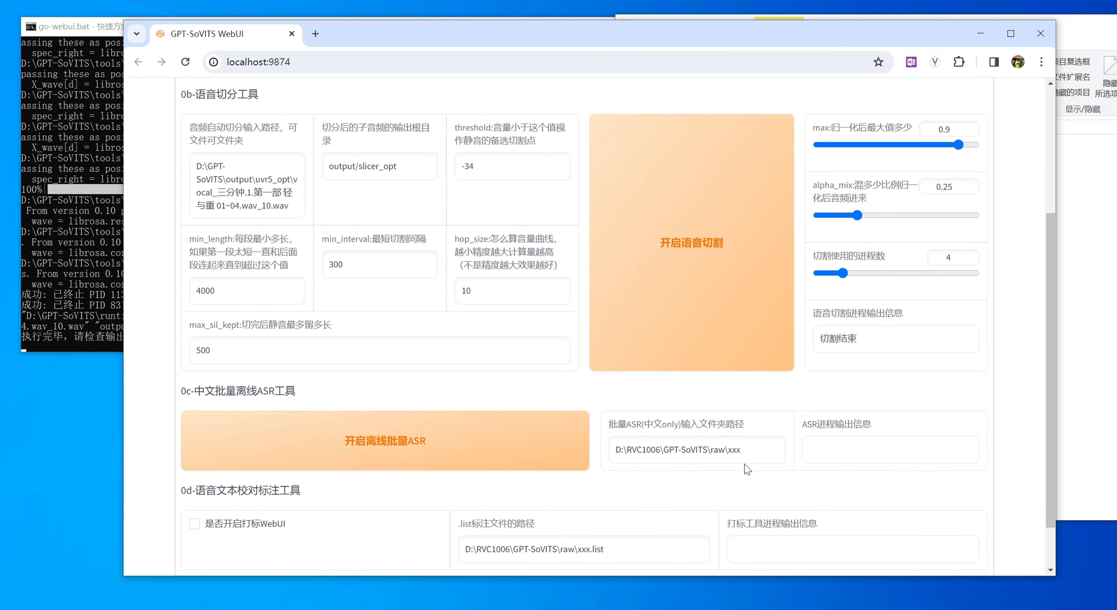
{"action": "triple_click", "coordinate": [751, 451]}
{"action": "left_click", "coordinate": [1091, 200]}
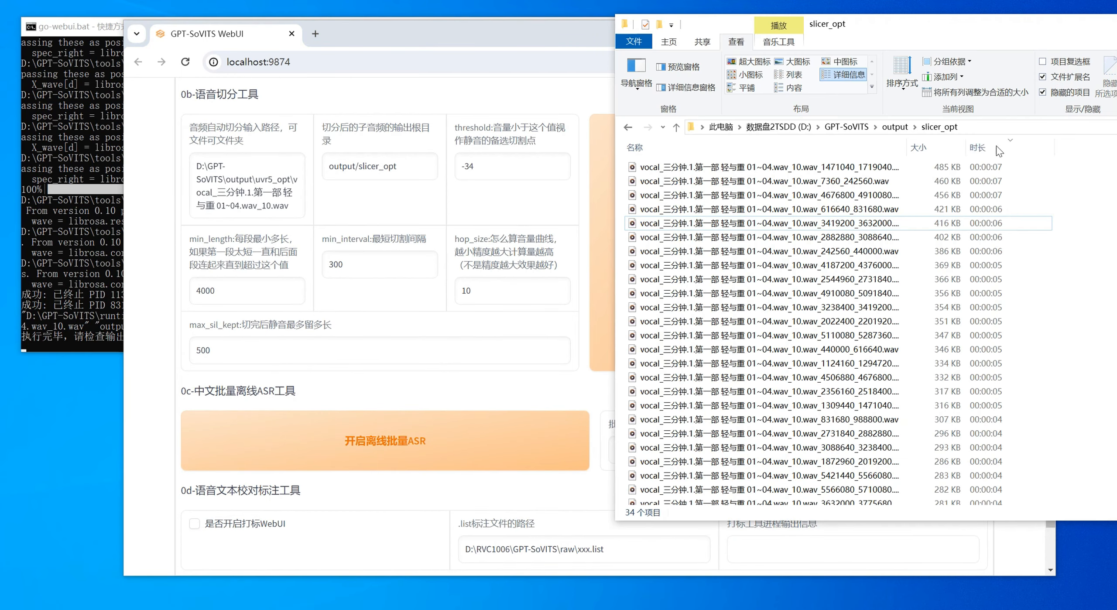
{"action": "left_click", "coordinate": [938, 127]}
{"action": "key", "text": "ctrl+c"}
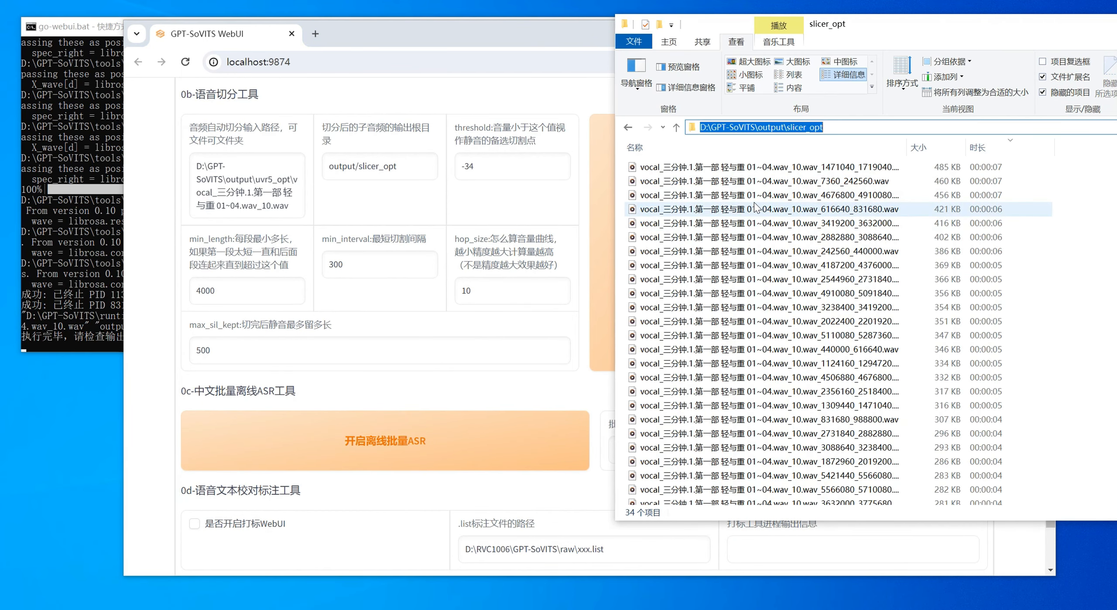
{"action": "left_click", "coordinate": [755, 454]}
{"action": "key", "text": "ctrl+a"}
{"action": "key", "text": "ctrl+v"}
{"action": "left_click", "coordinate": [449, 444]}
- Open the output\asr_opt folder and bring the go-webui.bat console forward to monitor the ASR progress
{"action": "left_click", "coordinate": [1090, 274]}
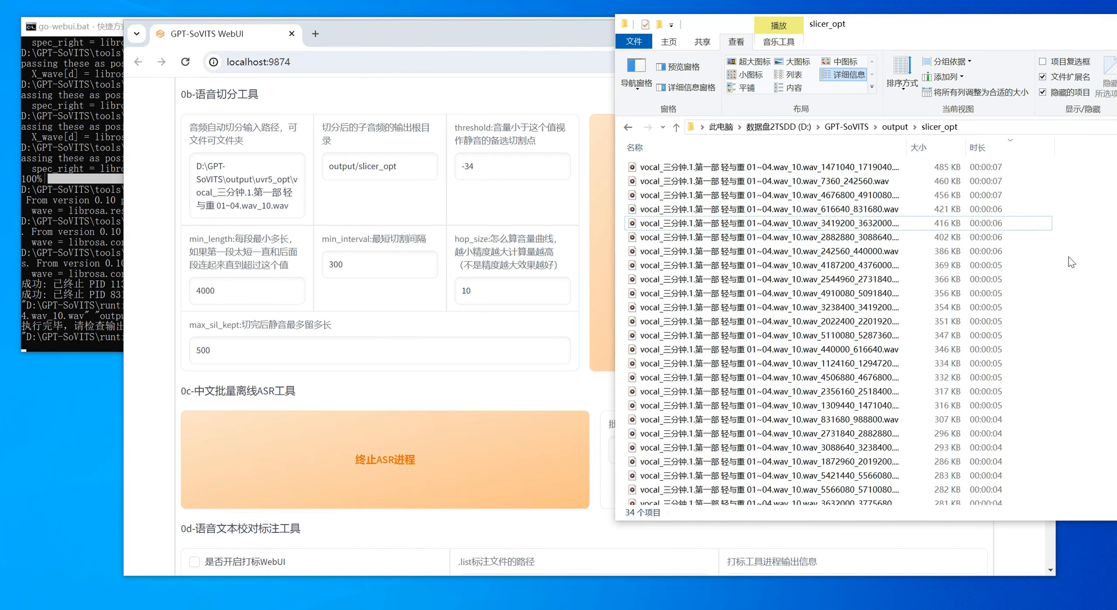
{"action": "left_click", "coordinate": [894, 127]}
{"action": "double_click", "coordinate": [655, 167]}
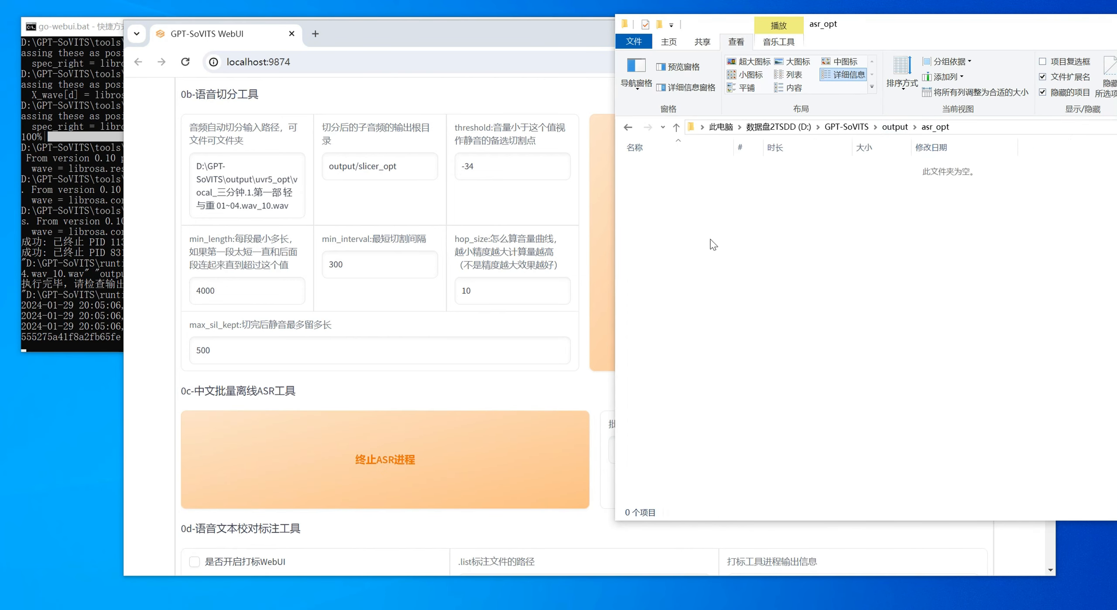
{"action": "left_click_drag", "start_coordinate": [724, 22], "coordinate": [749, 28]}
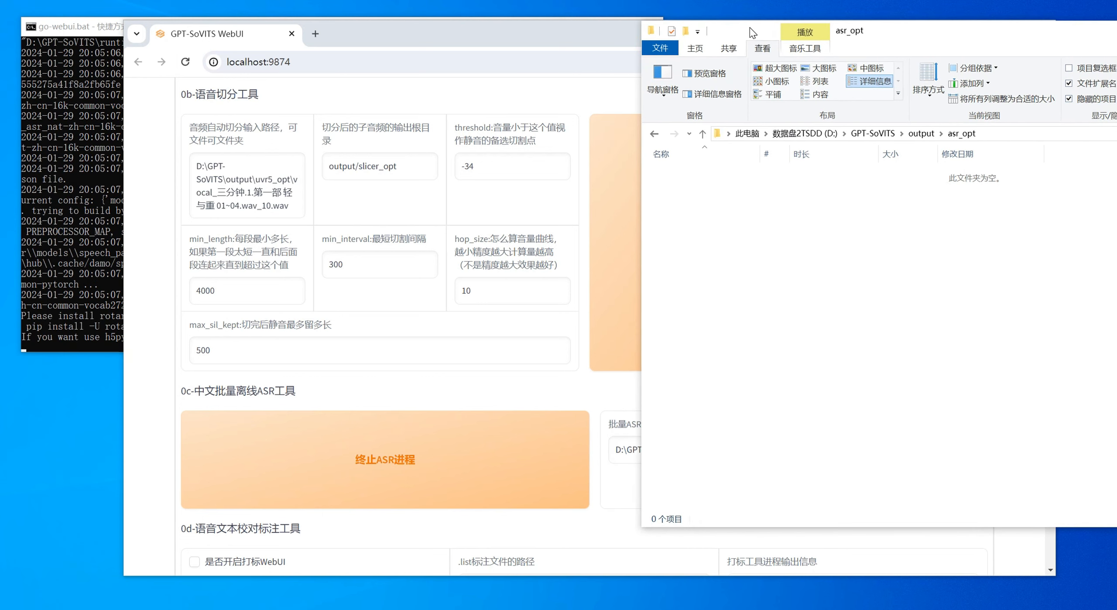
{"action": "left_click", "coordinate": [92, 29]}
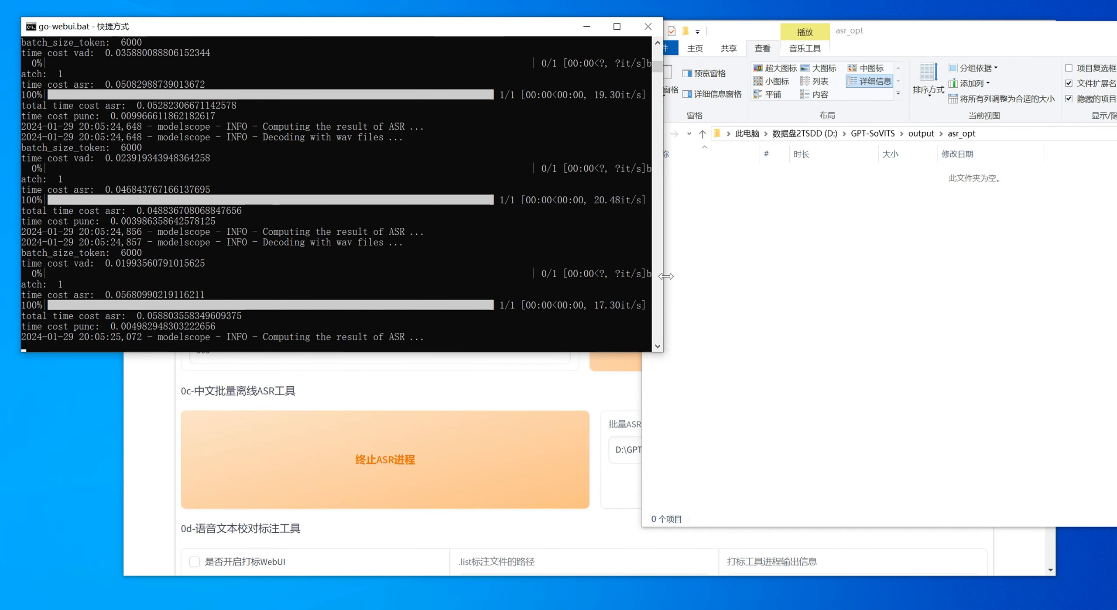
- Open slicer_opt.list from the asr_opt folder in EmEditor and review the transcribed lines
{"action": "left_click", "coordinate": [702, 174]}
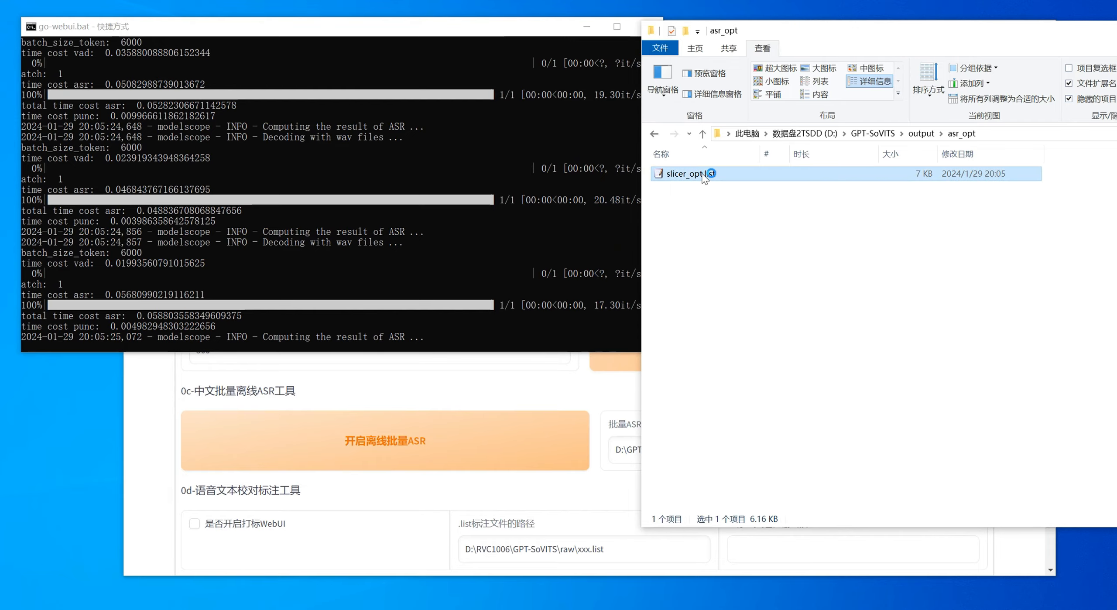
{"action": "double_click", "coordinate": [703, 174]}
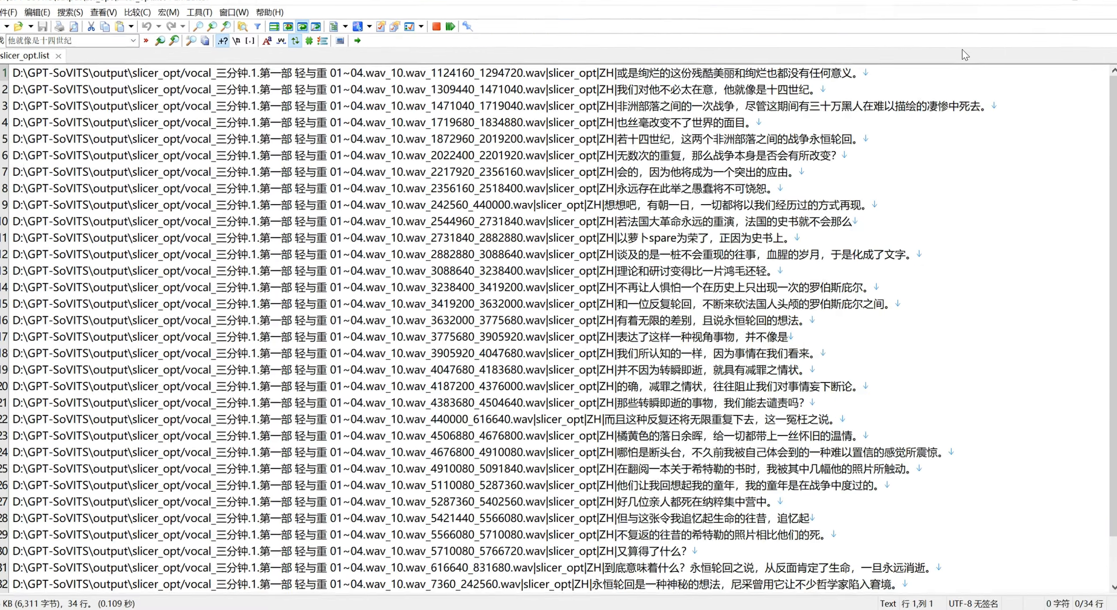
{"action": "scroll", "coordinate": [401, 384], "scroll_direction": "down", "scroll_amount": 1}
{"action": "scroll", "coordinate": [178, 489], "scroll_direction": "up", "scroll_amount": 1}
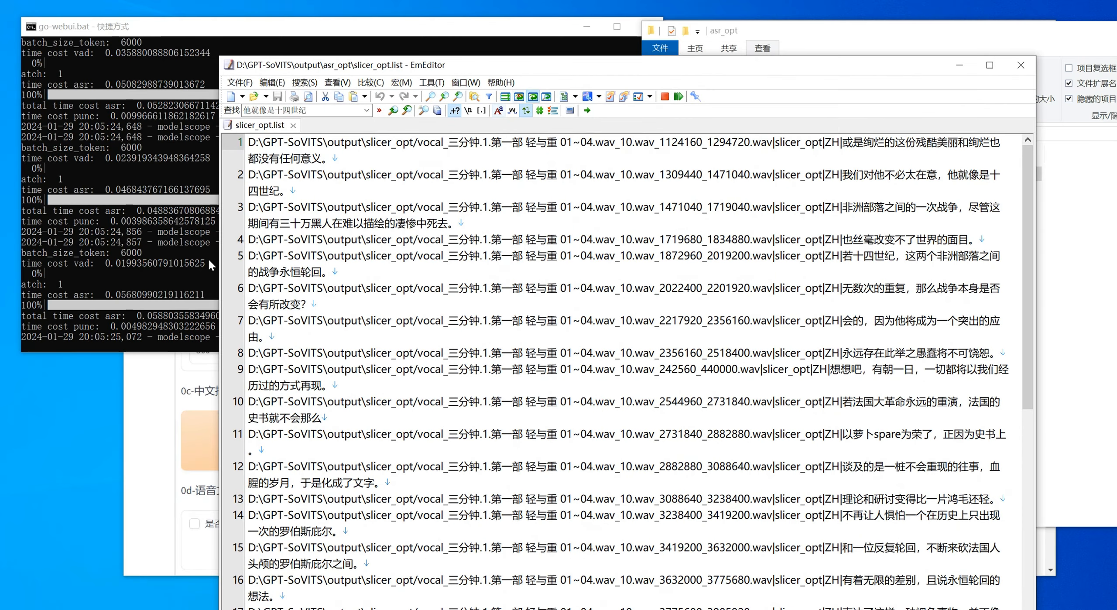
- Set the .list annotation file path to D:\GPT-SoVITS\output\asr_opt\slicer_opt.list and enable the labelling WebUI
{"action": "key", "text": "alt+Tab"}
{"action": "scroll", "coordinate": [156, 487], "scroll_direction": "down", "scroll_amount": 2}
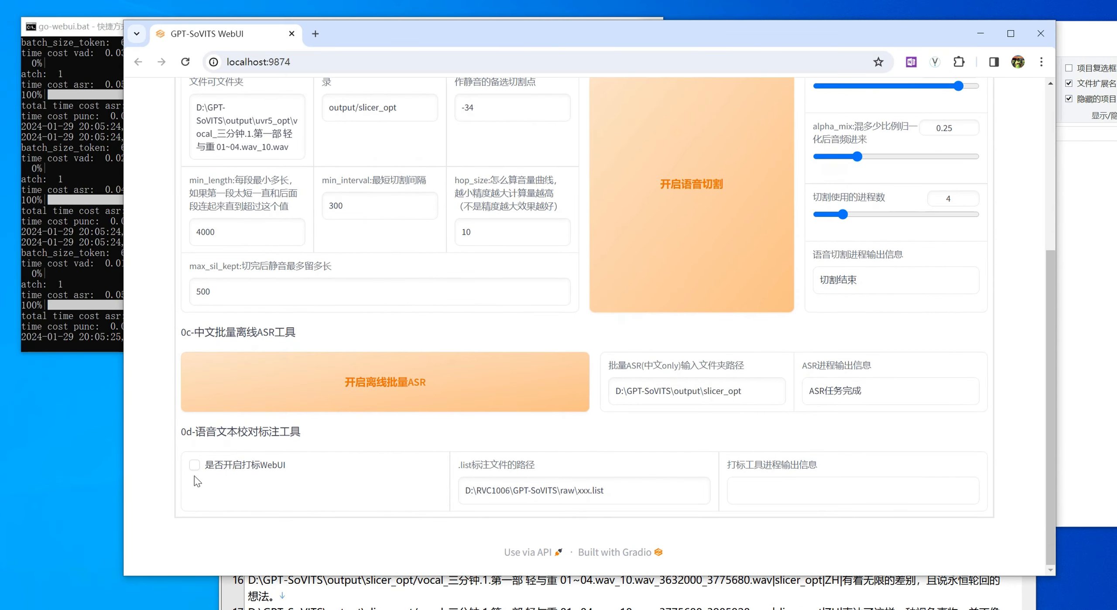
{"action": "triple_click", "coordinate": [469, 497]}
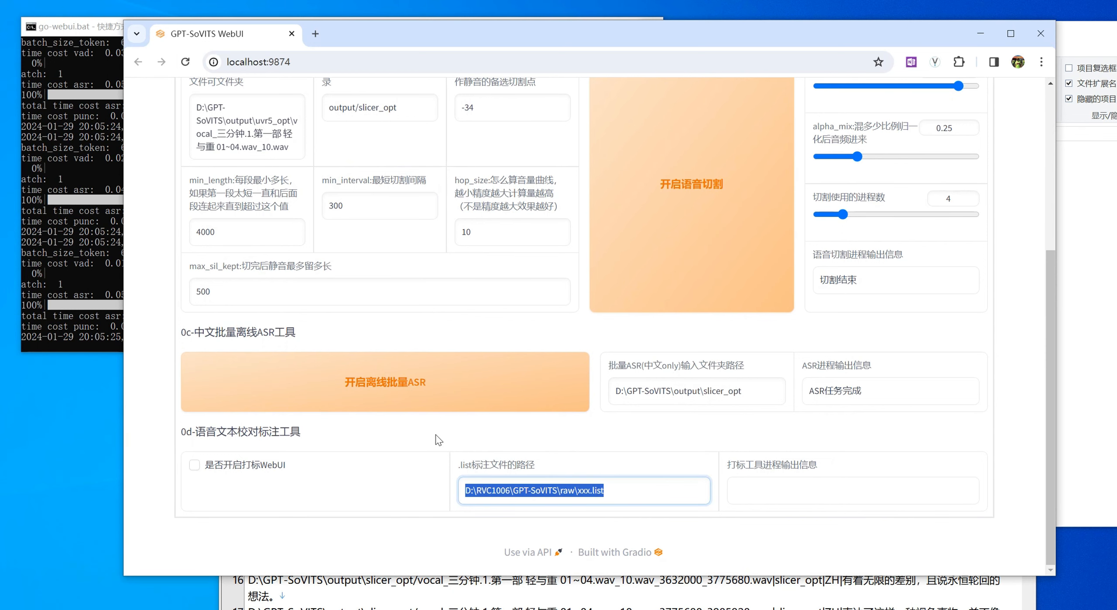
{"action": "left_click", "coordinate": [1088, 342]}
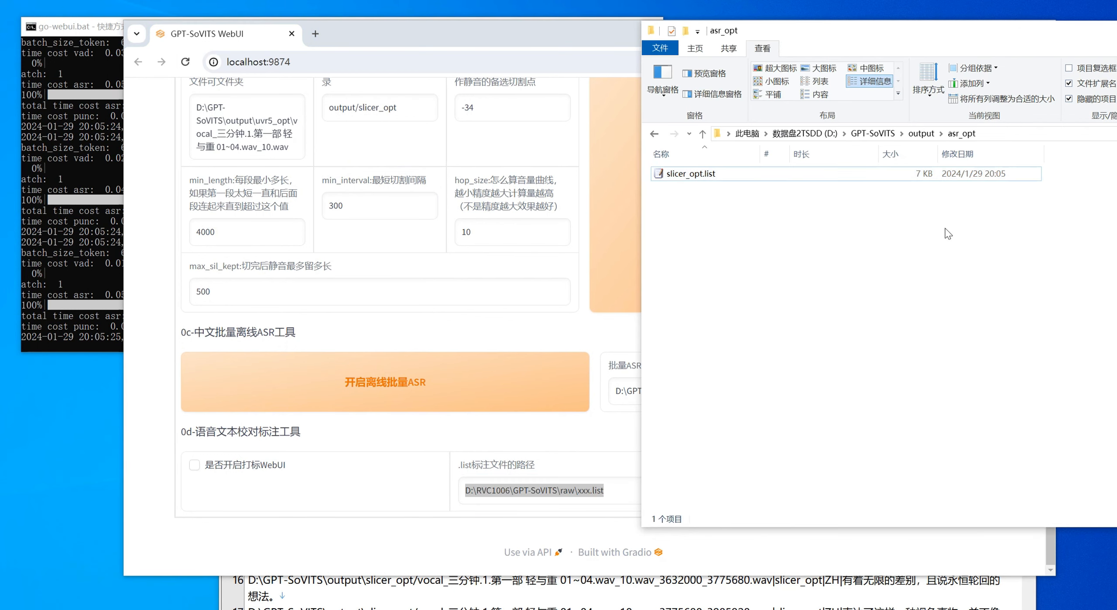
{"action": "left_click", "coordinate": [733, 176]}
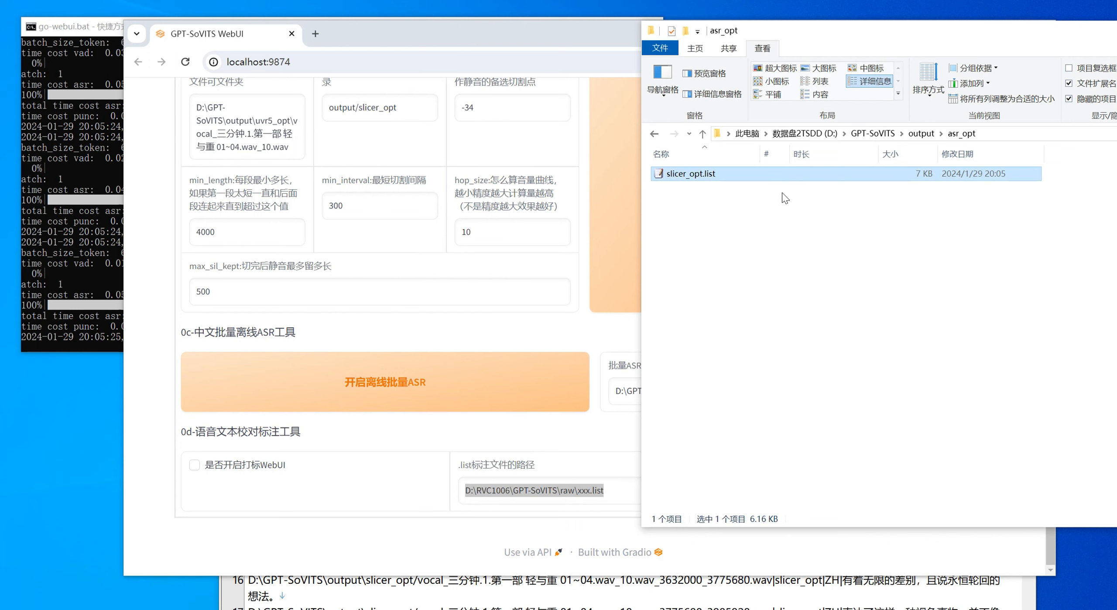
{"action": "left_click", "coordinate": [569, 501]}
{"action": "left_click_drag", "start_coordinate": [638, 490], "coordinate": [349, 474]}
{"action": "type", "text": "D:\\GPT-SoVITS\\output\\asr_opt\\slicer_opt.list"}
{"action": "left_click", "coordinate": [194, 465]}
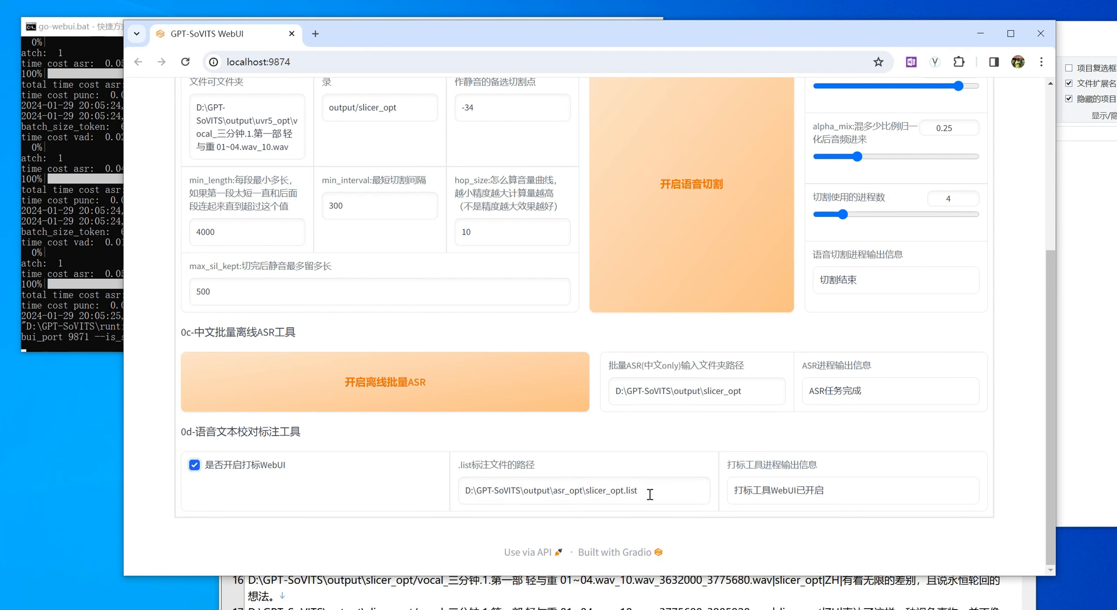
{"action": "left_click_drag", "start_coordinate": [653, 495], "coordinate": [460, 487]}
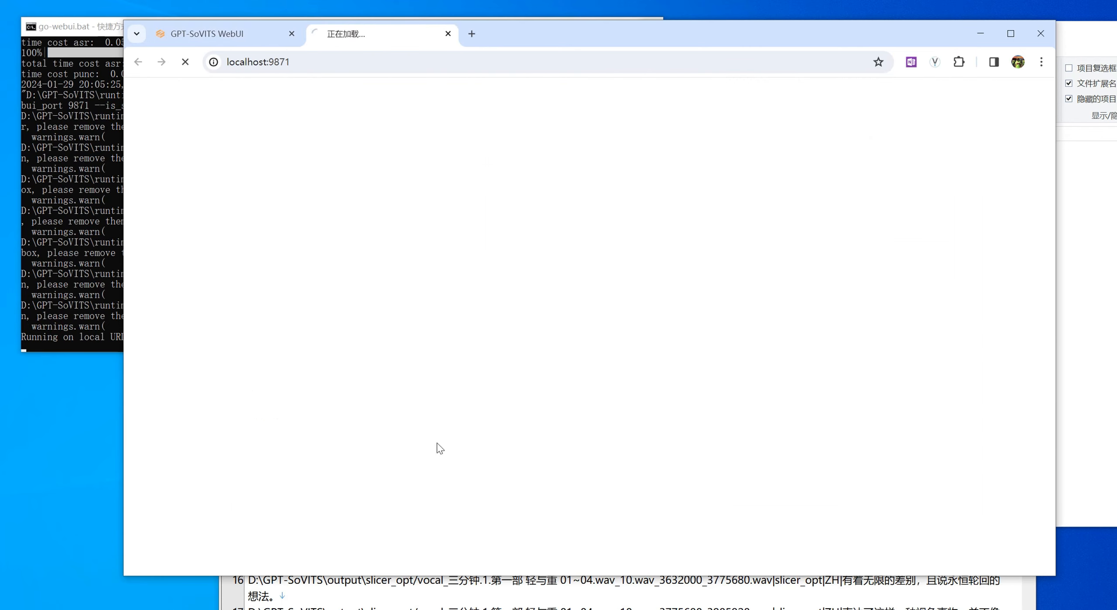
- Look through the transcripts and audio clips in the labelling page, browsing forward to later entries and back to index 0
{"action": "scroll", "coordinate": [164, 304], "scroll_direction": "down", "scroll_amount": 3}
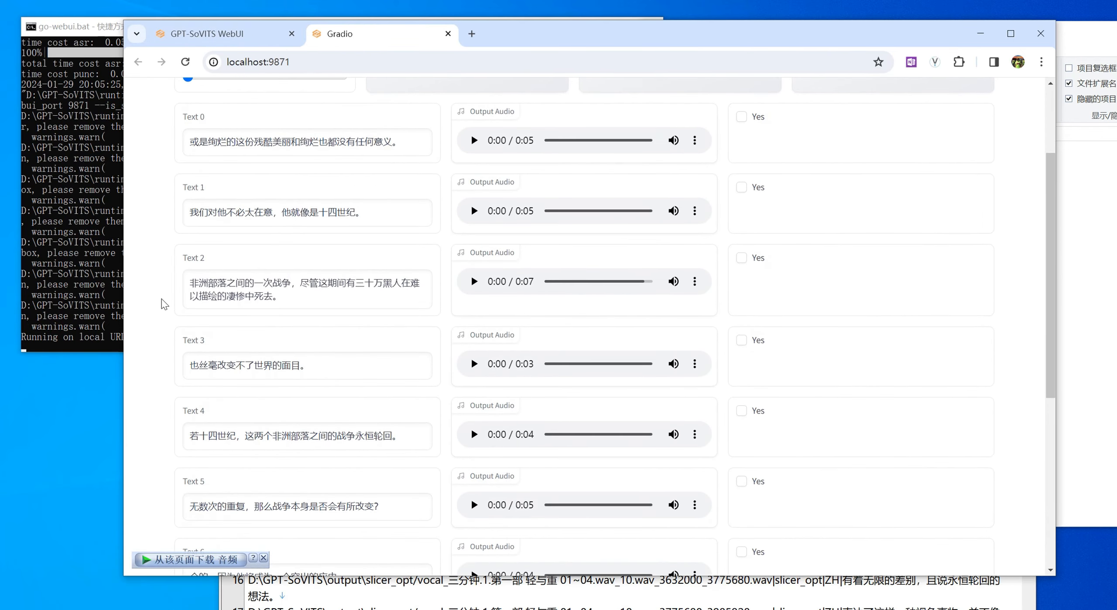
{"action": "scroll", "coordinate": [164, 304], "scroll_direction": "up", "scroll_amount": 3}
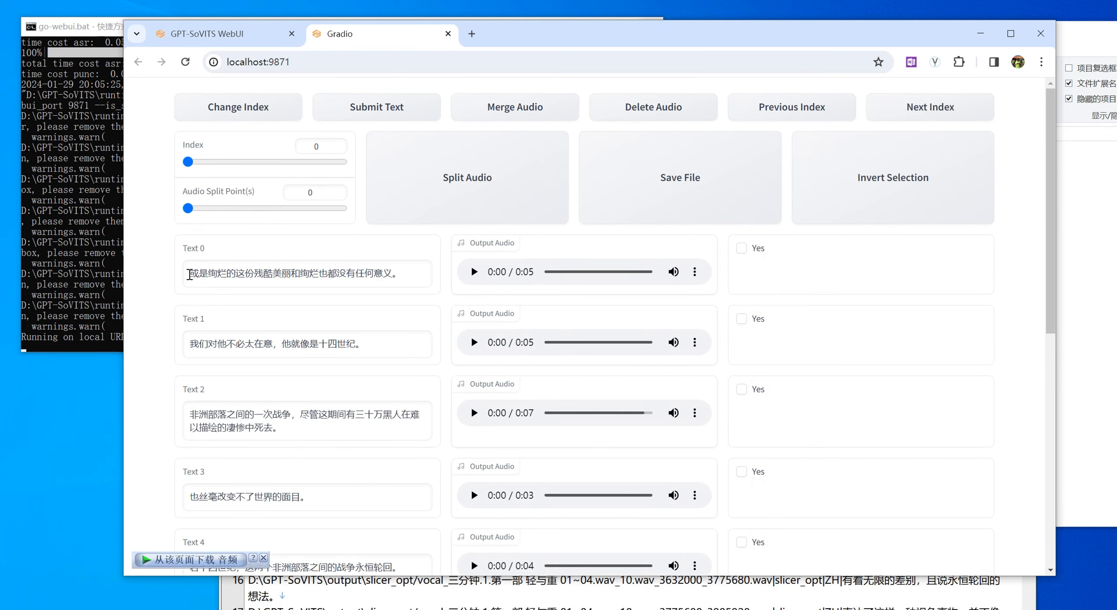
{"action": "scroll", "coordinate": [236, 367], "scroll_direction": "down", "scroll_amount": 7}
{"action": "scroll", "coordinate": [227, 331], "scroll_direction": "up", "scroll_amount": 7}
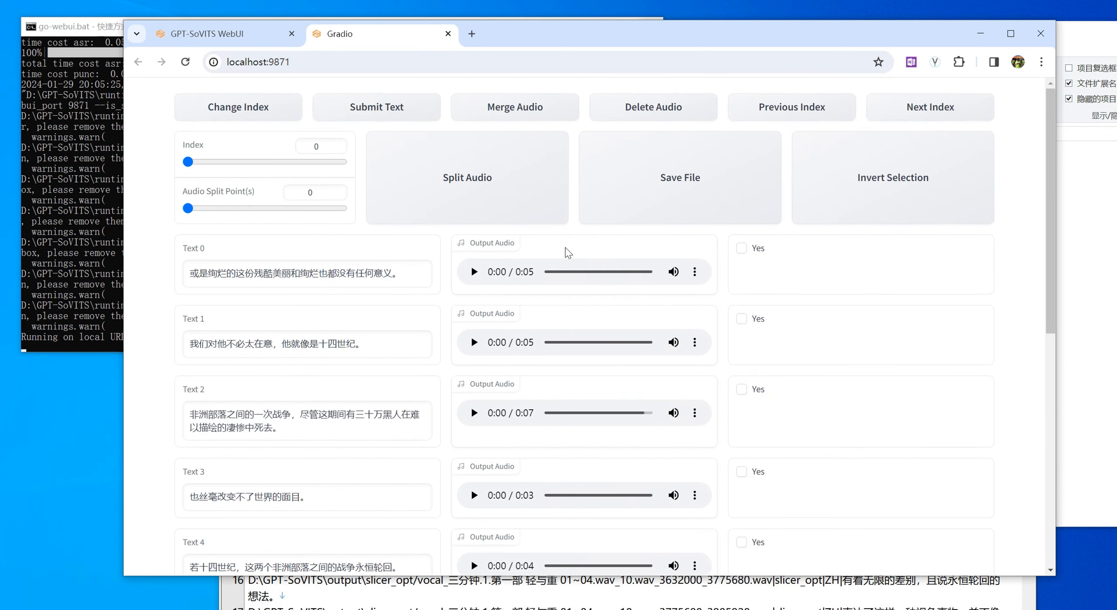
{"action": "scroll", "coordinate": [556, 462], "scroll_direction": "down", "scroll_amount": 6}
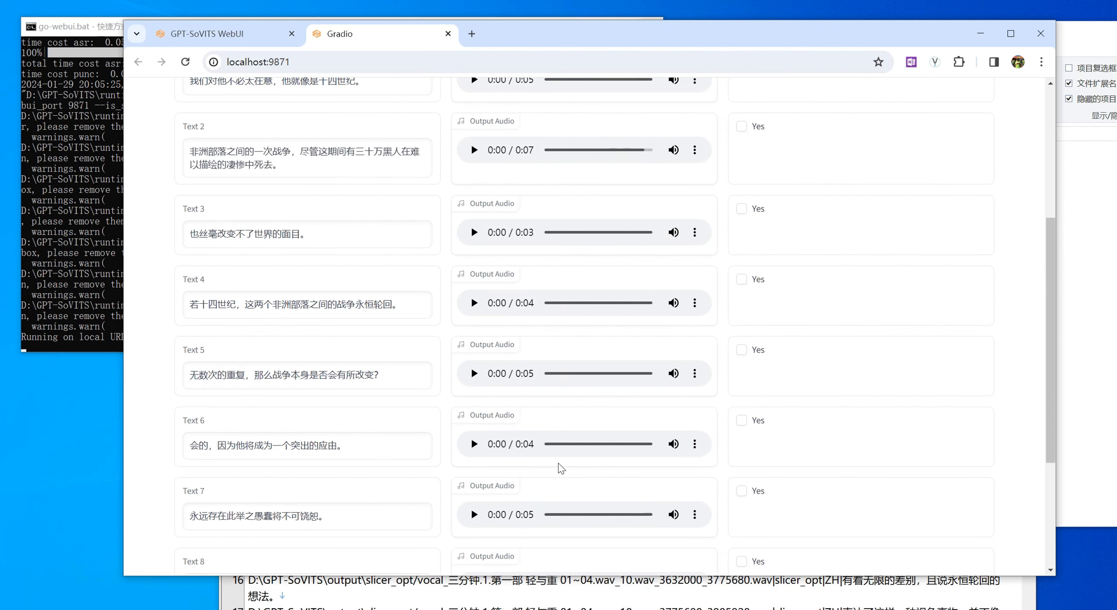
{"action": "scroll", "coordinate": [560, 466], "scroll_direction": "up", "scroll_amount": 6}
{"action": "scroll", "coordinate": [463, 449], "scroll_direction": "down", "scroll_amount": 9}
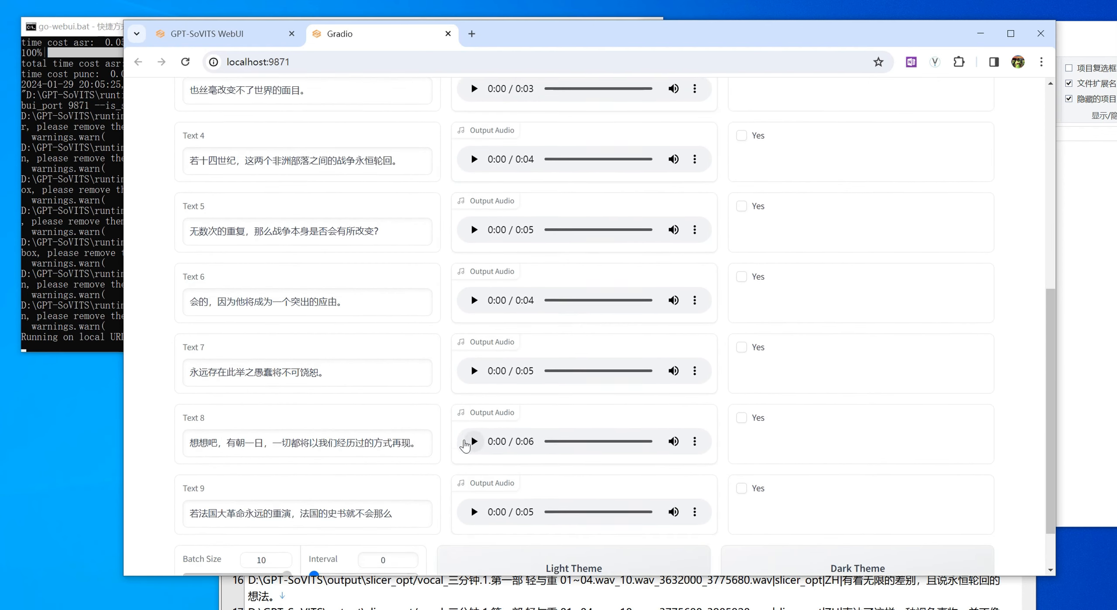
{"action": "scroll", "coordinate": [465, 445], "scroll_direction": "up", "scroll_amount": 9}
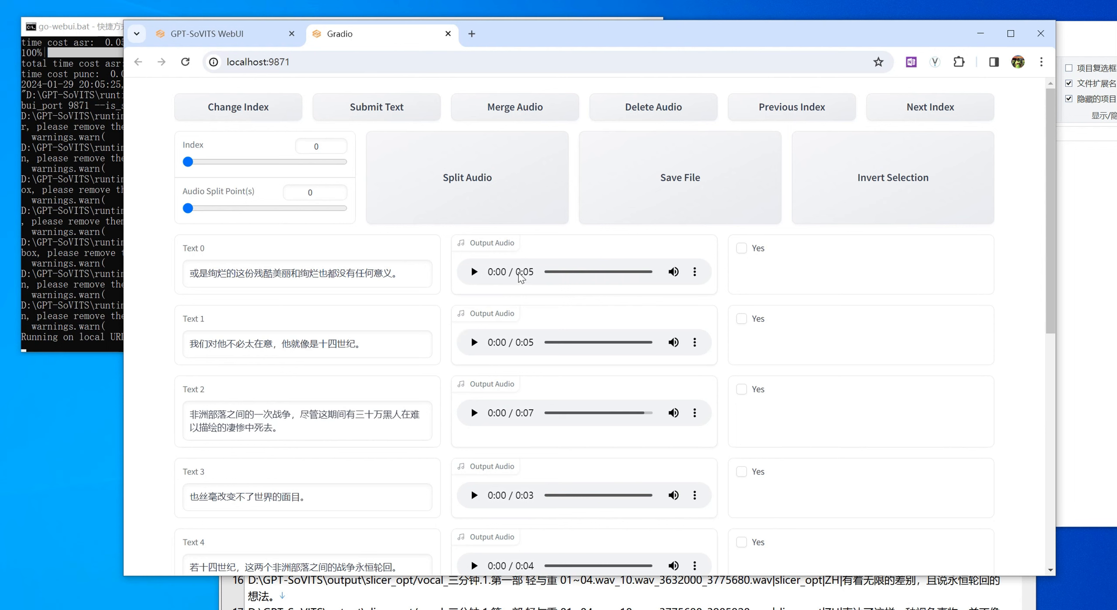
{"action": "left_click", "coordinate": [925, 115]}
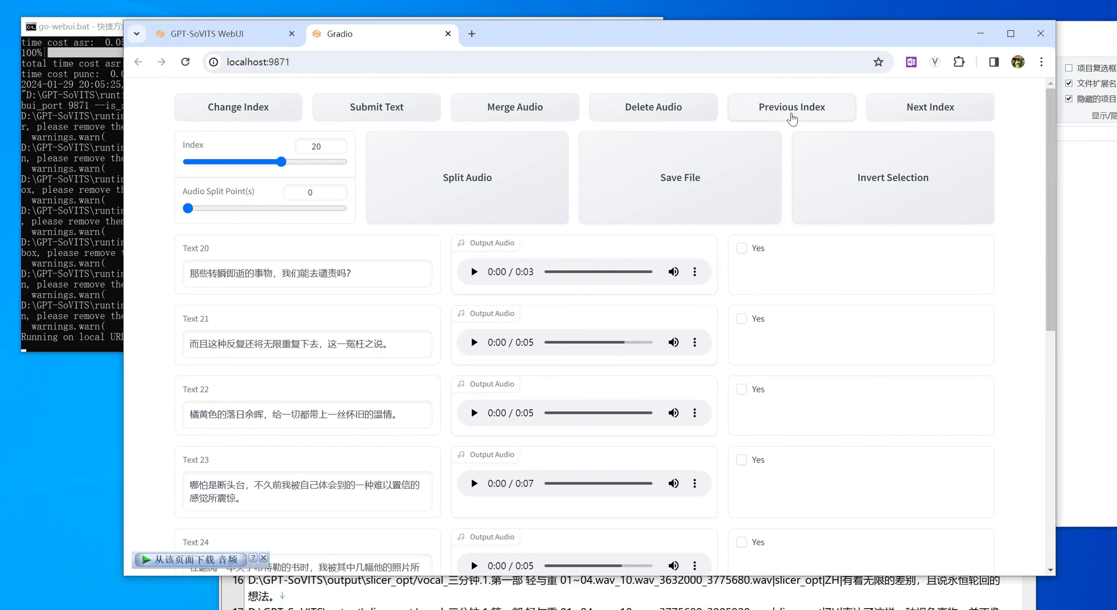
{"action": "left_click", "coordinate": [798, 115]}
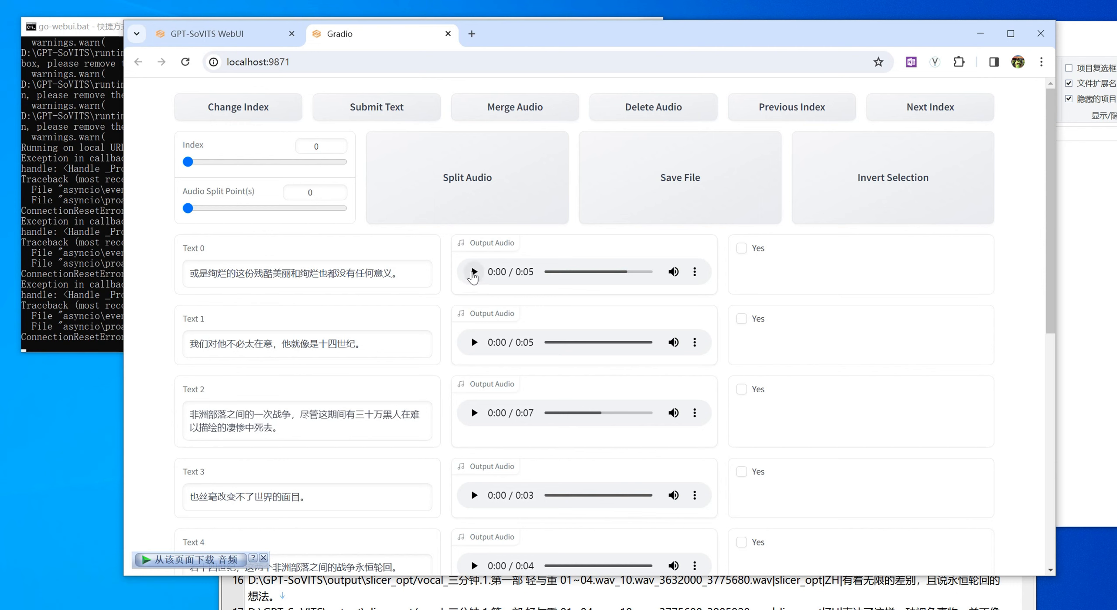
- Play the Text 0 audio, correct its transcript to "或是绚烂的，这份残酷美丽和绚烂，也都没有任何意义。" and submit the text
{"action": "left_click", "coordinate": [473, 273]}
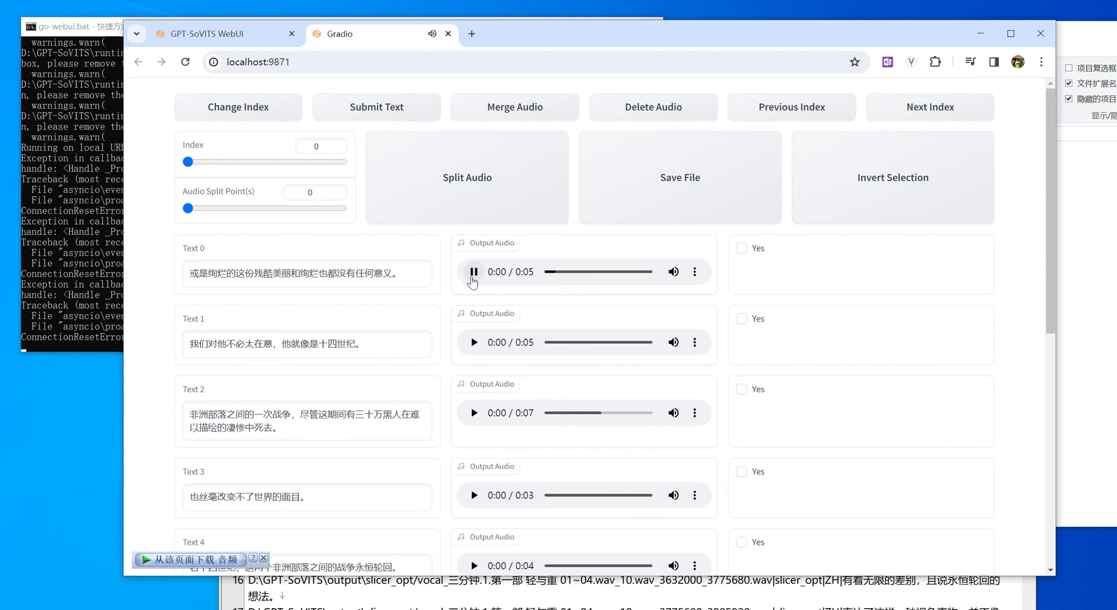
{"action": "left_click", "coordinate": [236, 282]}
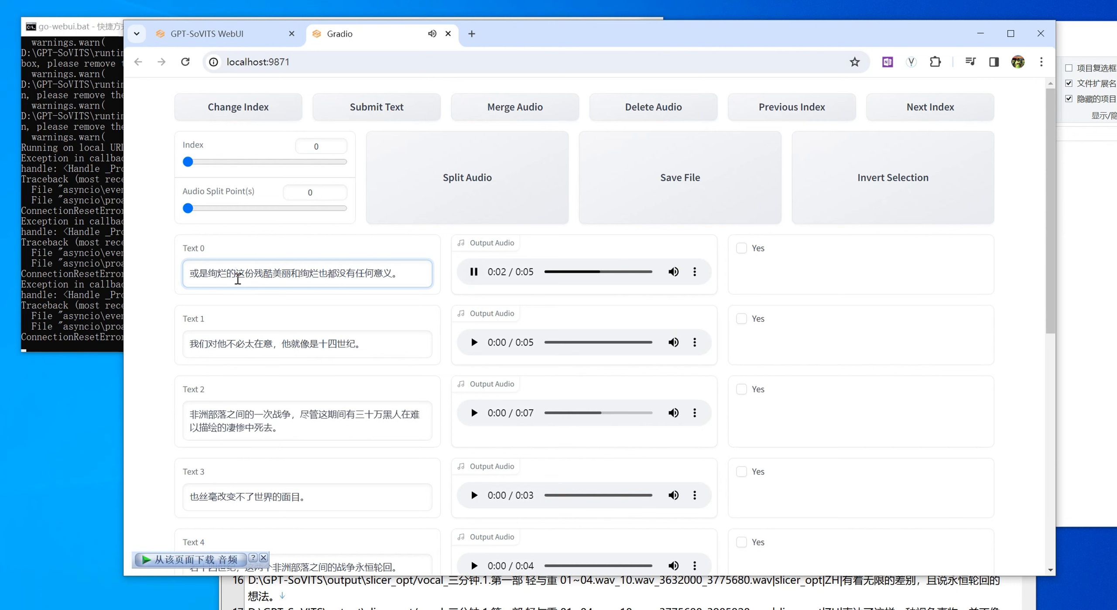
{"action": "type", "text": "，"}
{"action": "left_click", "coordinate": [325, 280]}
{"action": "type", "text": "，"}
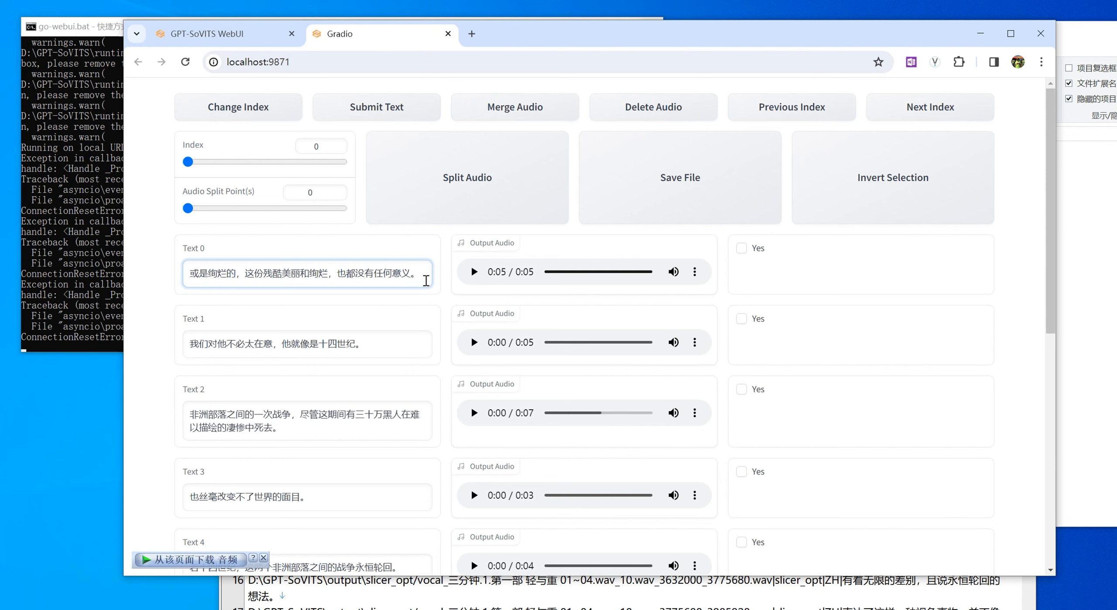
{"action": "left_click", "coordinate": [375, 114]}
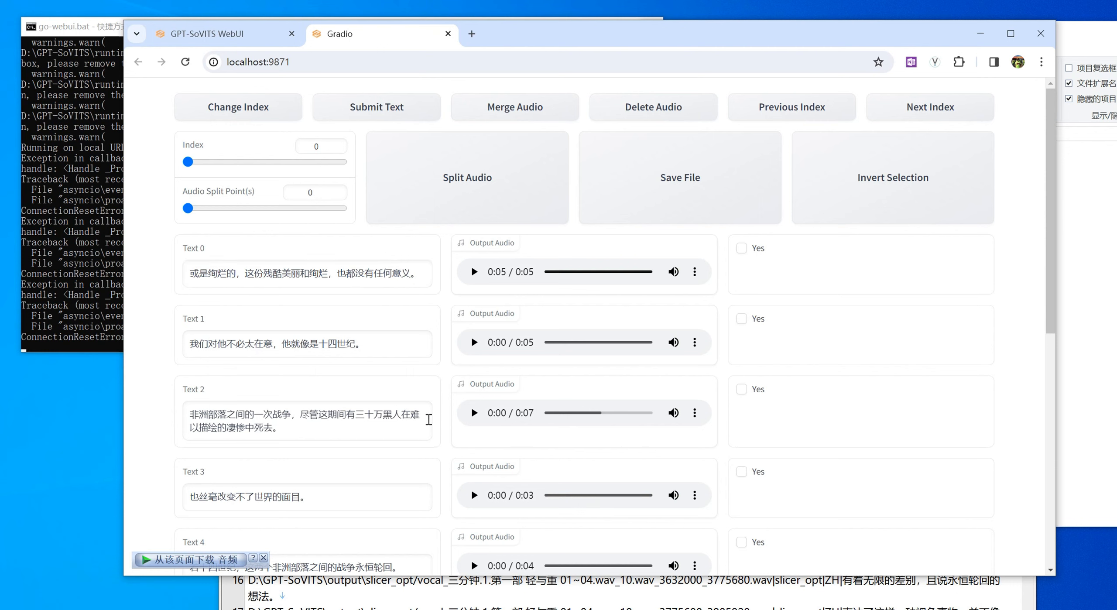
- Reload slicer_opt.list in EmEditor to check the edited first line, and return to the labelling page
{"action": "left_click", "coordinate": [589, 607]}
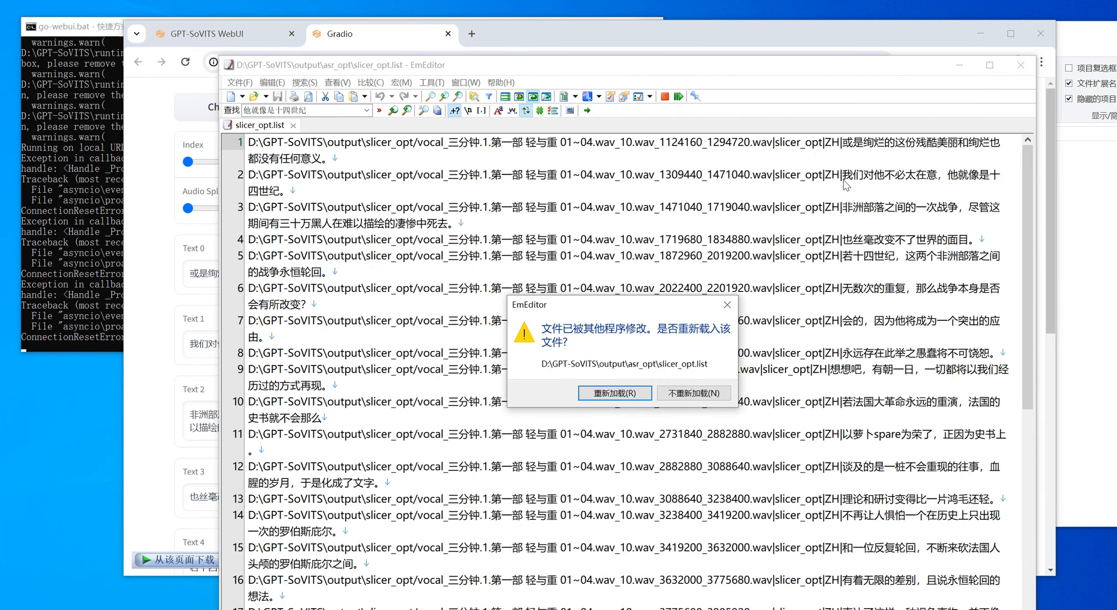
{"action": "left_click", "coordinate": [631, 390]}
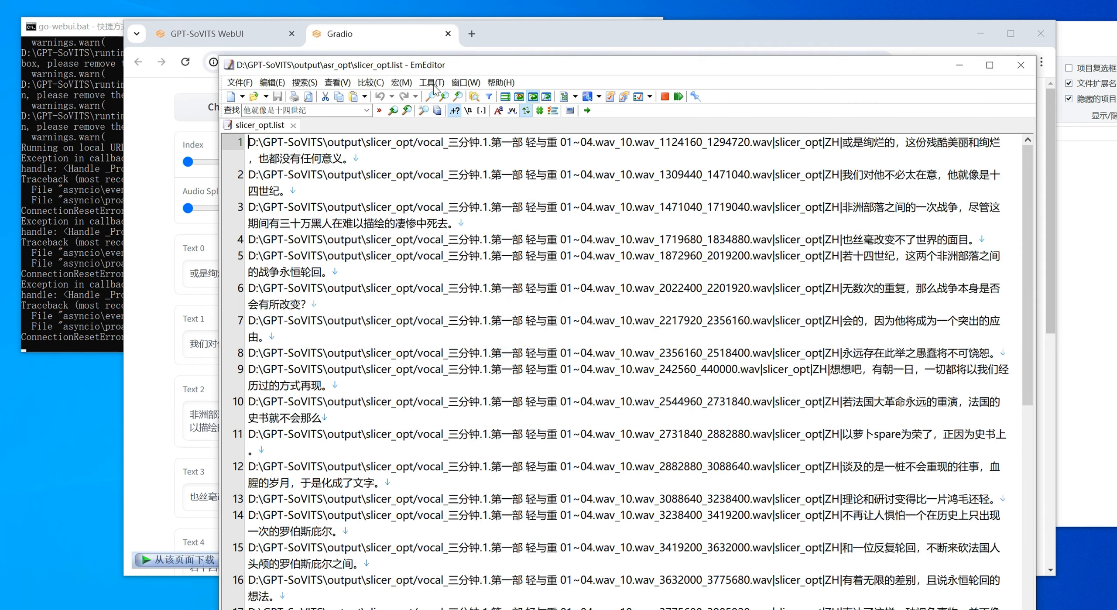
{"action": "left_click_drag", "start_coordinate": [418, 64], "coordinate": [575, 82]}
{"action": "left_click", "coordinate": [145, 315]}
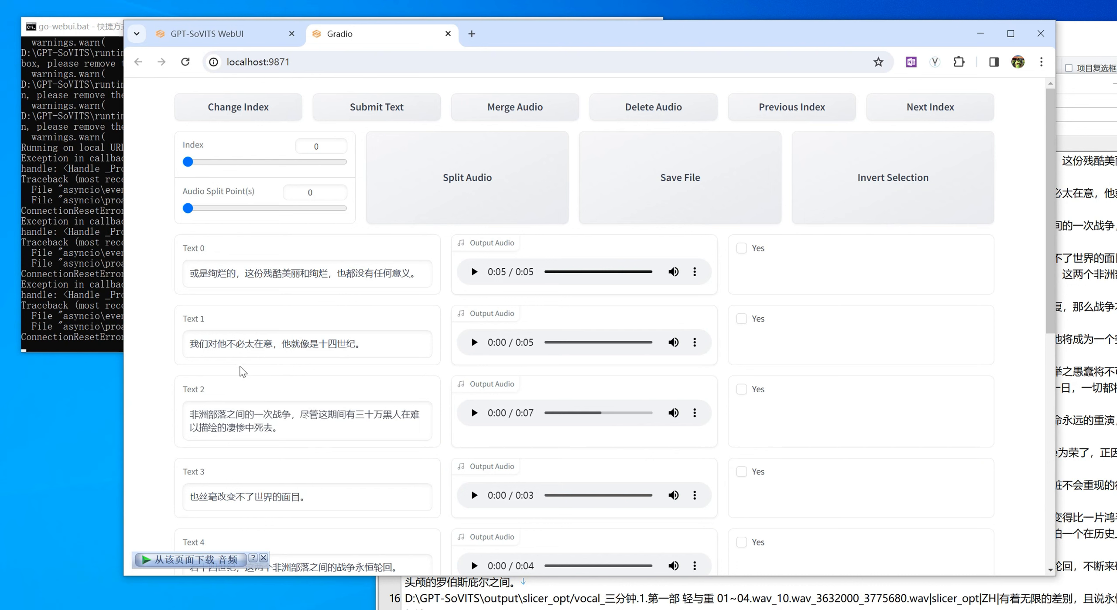
- Look over the labelling entries, select Text 0 and Text 1, and play the Text 1 audio
{"action": "scroll", "coordinate": [217, 394], "scroll_direction": "down", "scroll_amount": 1}
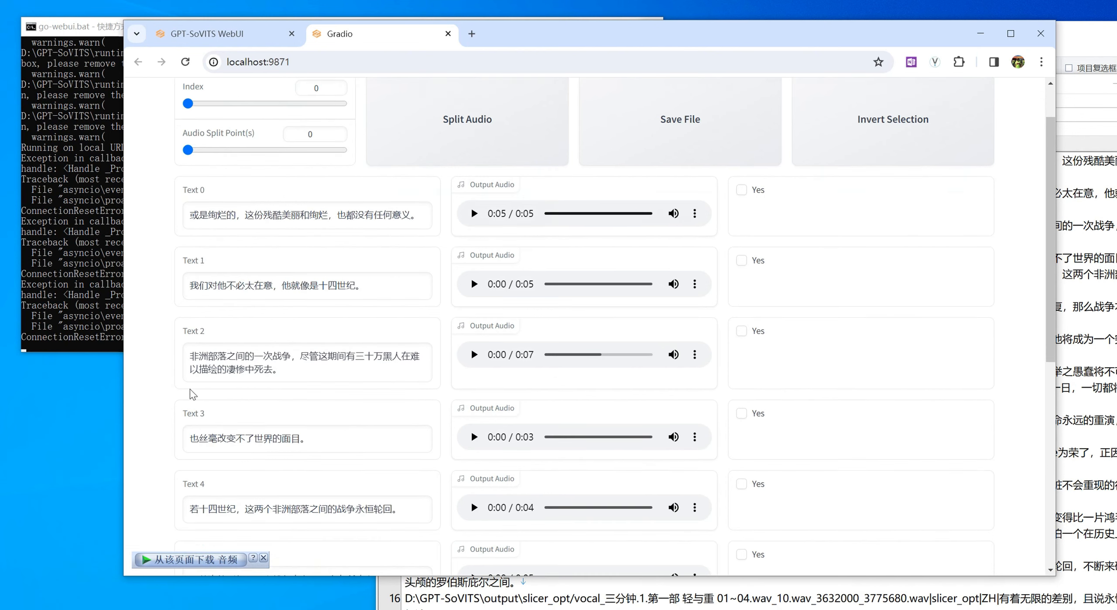
{"action": "scroll", "coordinate": [253, 447], "scroll_direction": "down", "scroll_amount": 2}
{"action": "scroll", "coordinate": [253, 447], "scroll_direction": "down", "scroll_amount": 1}
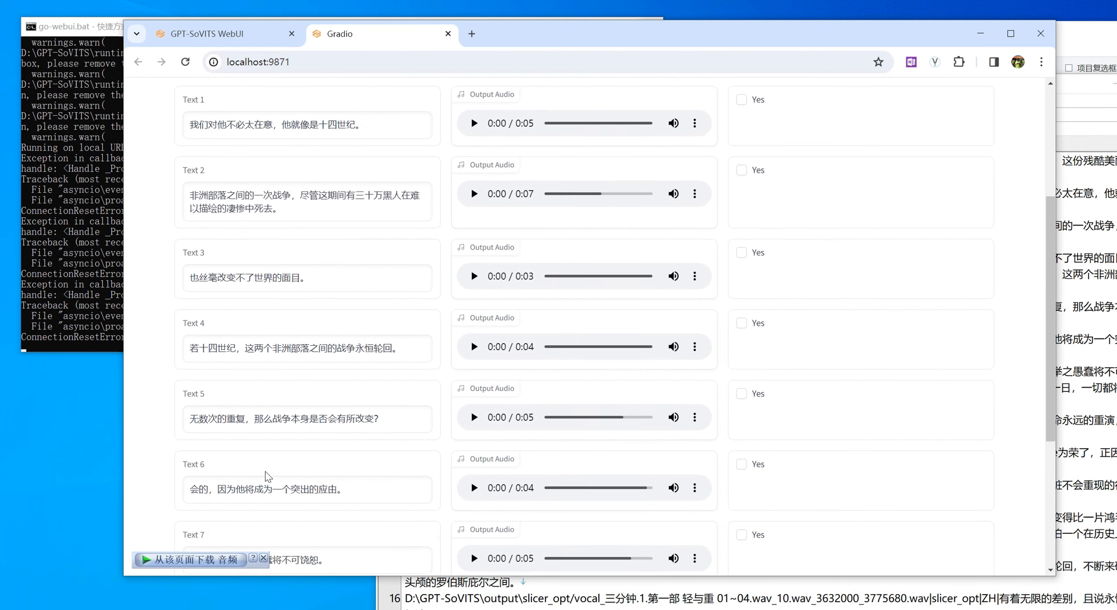
{"action": "scroll", "coordinate": [304, 473], "scroll_direction": "up", "scroll_amount": 3}
{"action": "scroll", "coordinate": [326, 450], "scroll_direction": "up", "scroll_amount": 1}
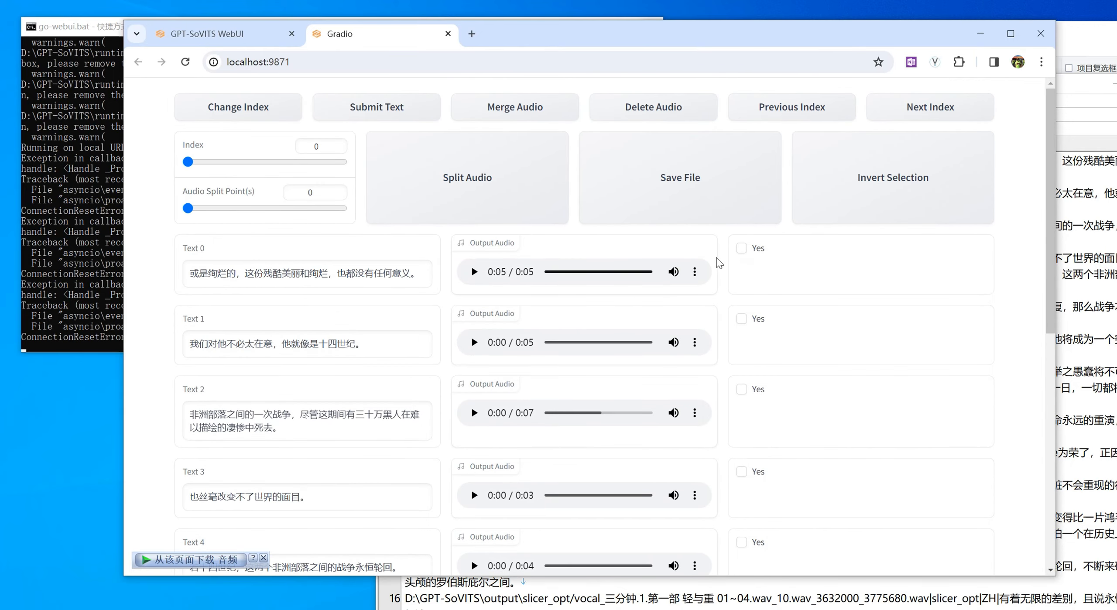
{"action": "left_click", "coordinate": [742, 248]}
{"action": "left_click", "coordinate": [741, 319]}
{"action": "scroll", "coordinate": [370, 405], "scroll_direction": "down", "scroll_amount": 1}
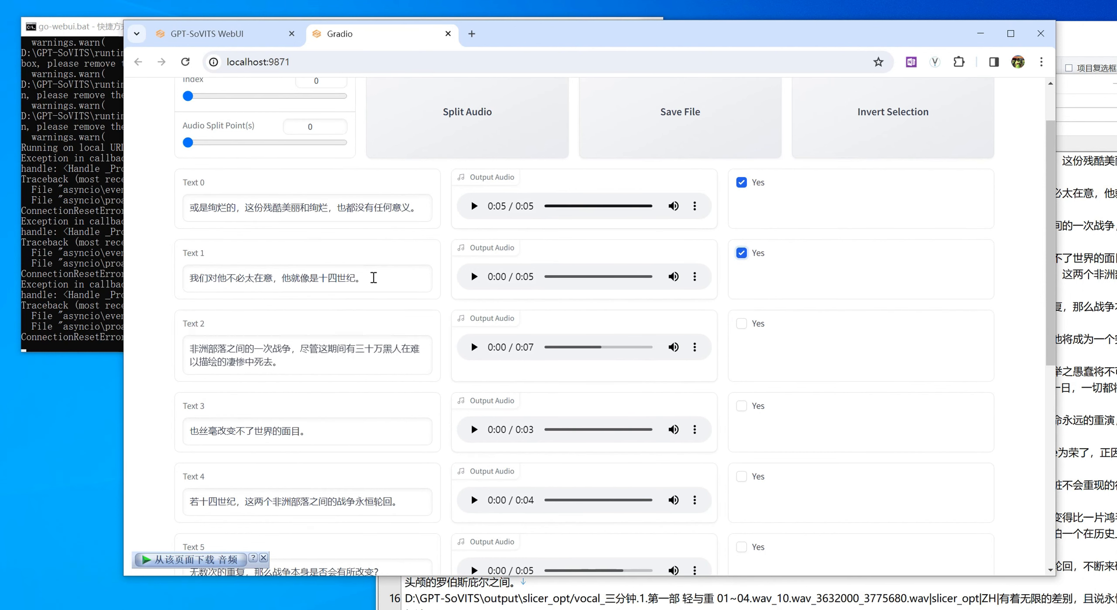
{"action": "left_click", "coordinate": [474, 276]}
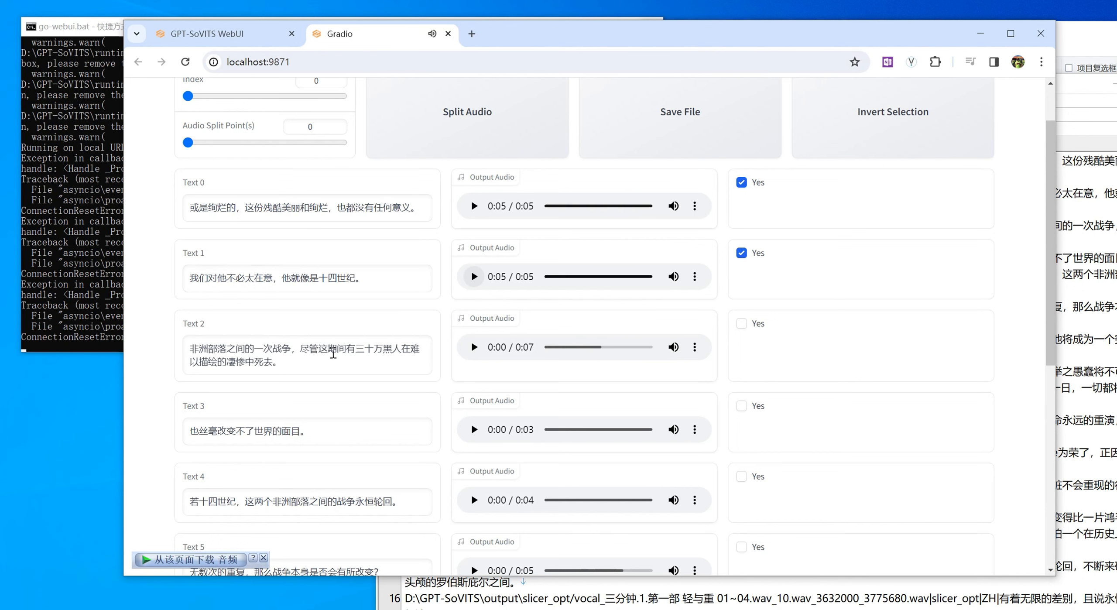
- Remove the full stop ending the Text 1 transcript and change the selection to Text 1 and Text 2
{"action": "left_click", "coordinate": [372, 280]}
{"action": "key", "text": "shift+End"}
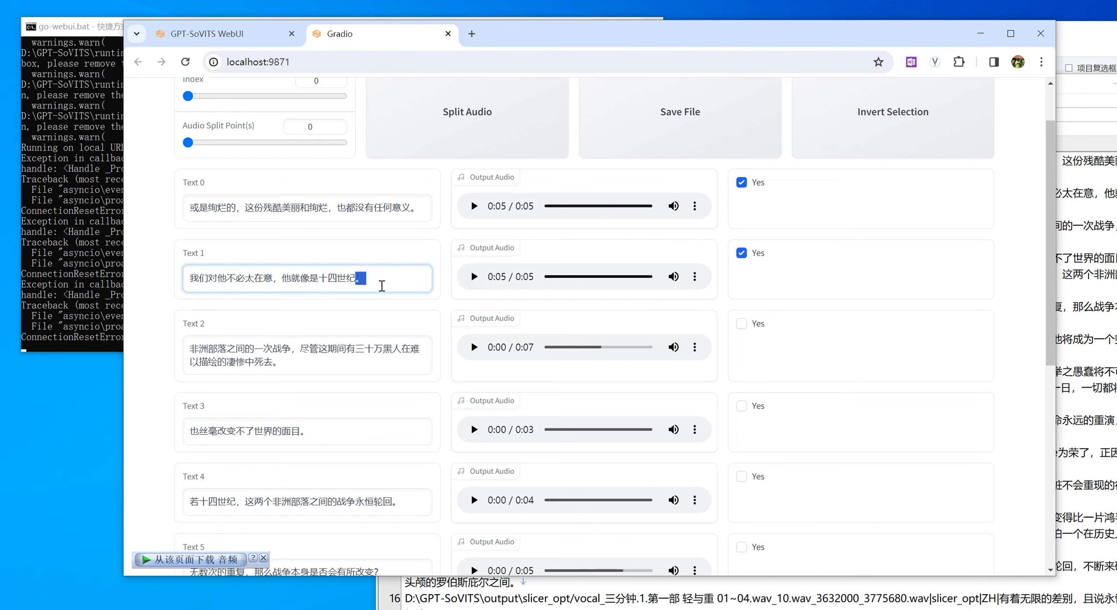
{"action": "key", "text": "Delete"}
{"action": "left_click", "coordinate": [746, 186]}
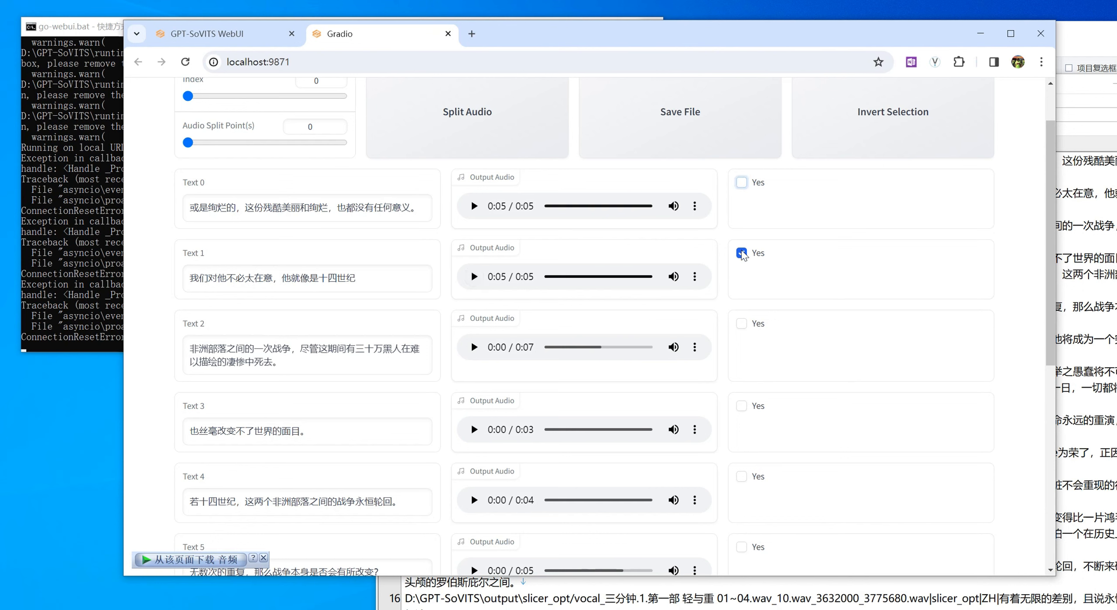
{"action": "left_click", "coordinate": [737, 320]}
- Back up the asr_opt and slicer_opt folders into a new folder inside output, and return to the labelling page
{"action": "left_click", "coordinate": [701, 189]}
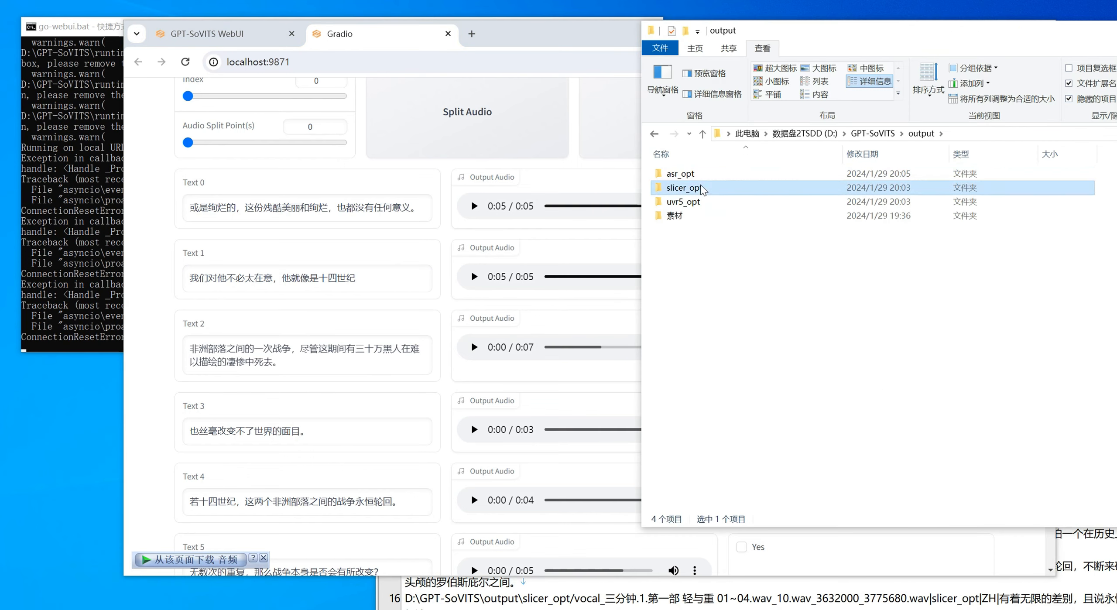
{"action": "left_click", "coordinate": [704, 174], "text": "ctrl"}
{"action": "key", "text": "ctrl+shift+n"}
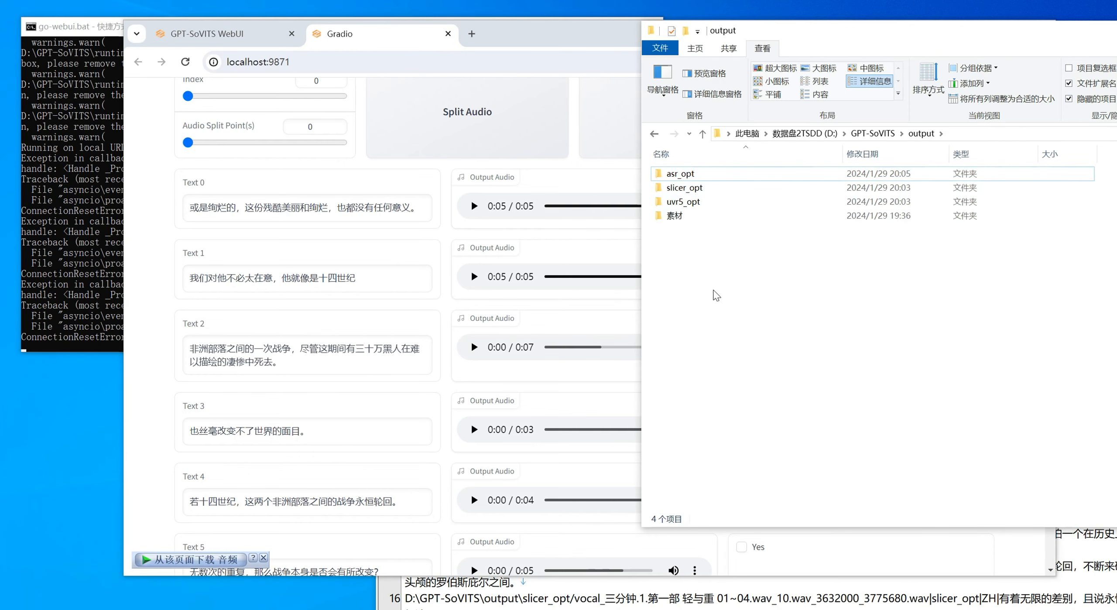
{"action": "left_click", "coordinate": [714, 295]}
{"action": "double_click", "coordinate": [707, 230]}
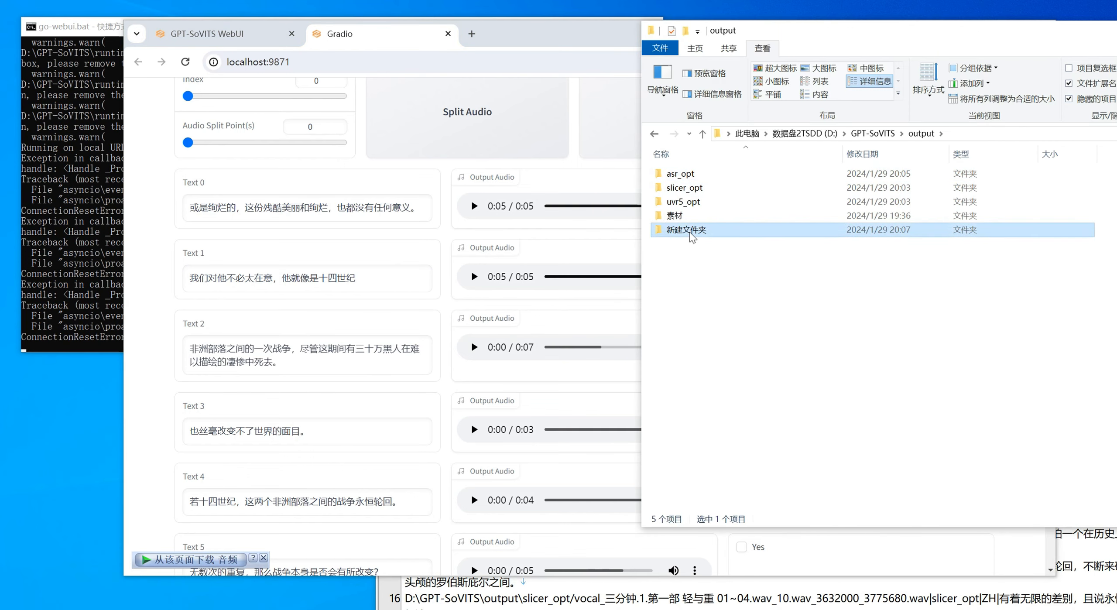
{"action": "key", "text": "ctrl+v"}
{"action": "left_click", "coordinate": [883, 315]}
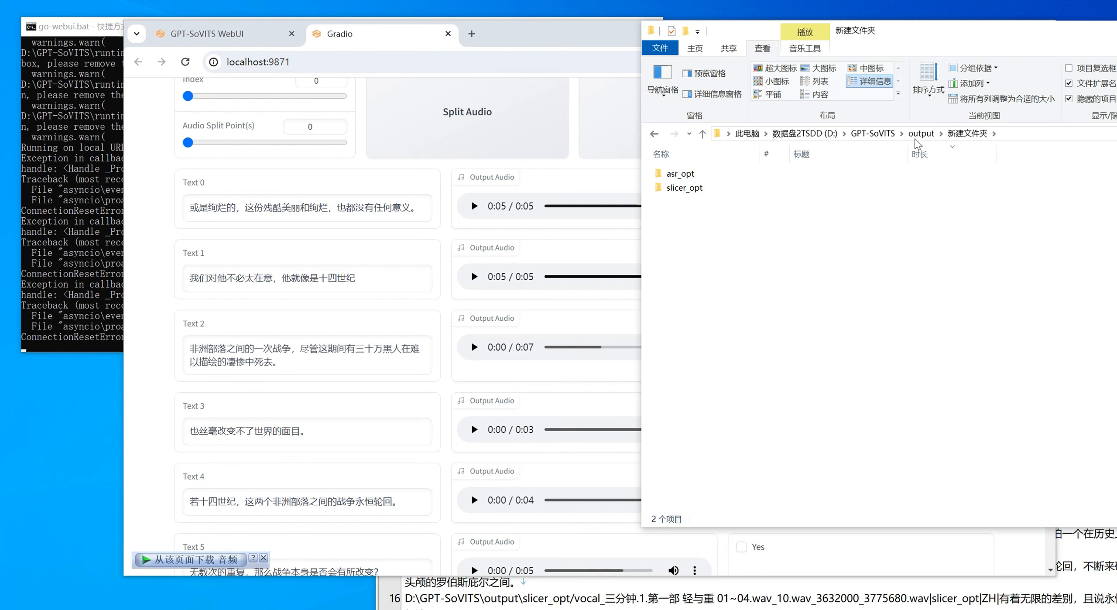
{"action": "left_click", "coordinate": [921, 133]}
{"action": "left_click", "coordinate": [173, 402]}
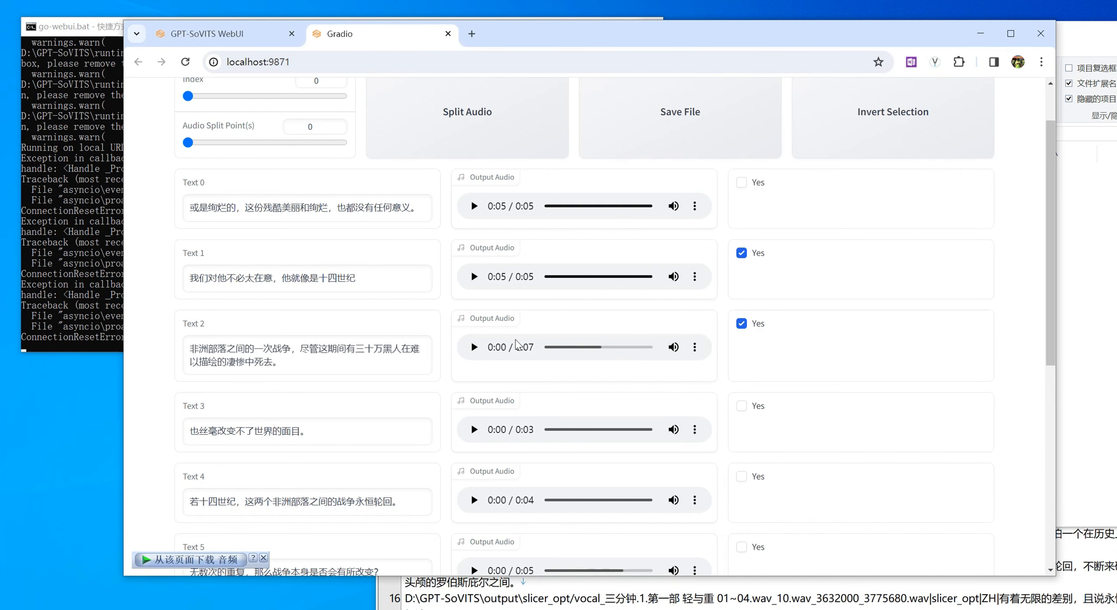
- Merge the audio and transcripts of the selected Text 1 and Text 2 entries
{"action": "left_click", "coordinate": [741, 324]}
{"action": "scroll", "coordinate": [565, 366], "scroll_direction": "up", "scroll_amount": 2}
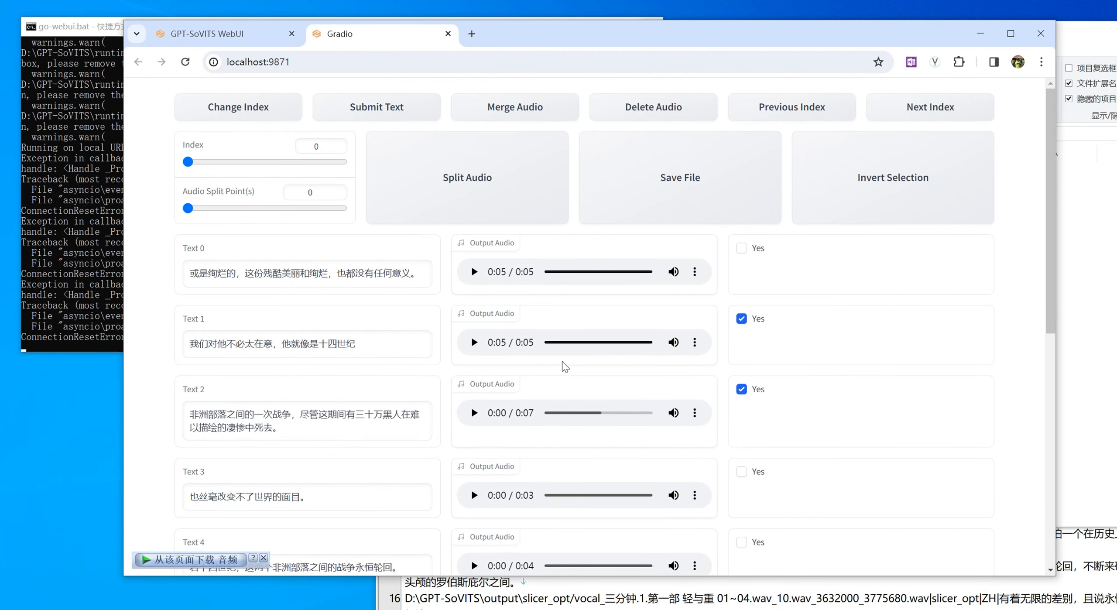
{"action": "left_click", "coordinate": [522, 126]}
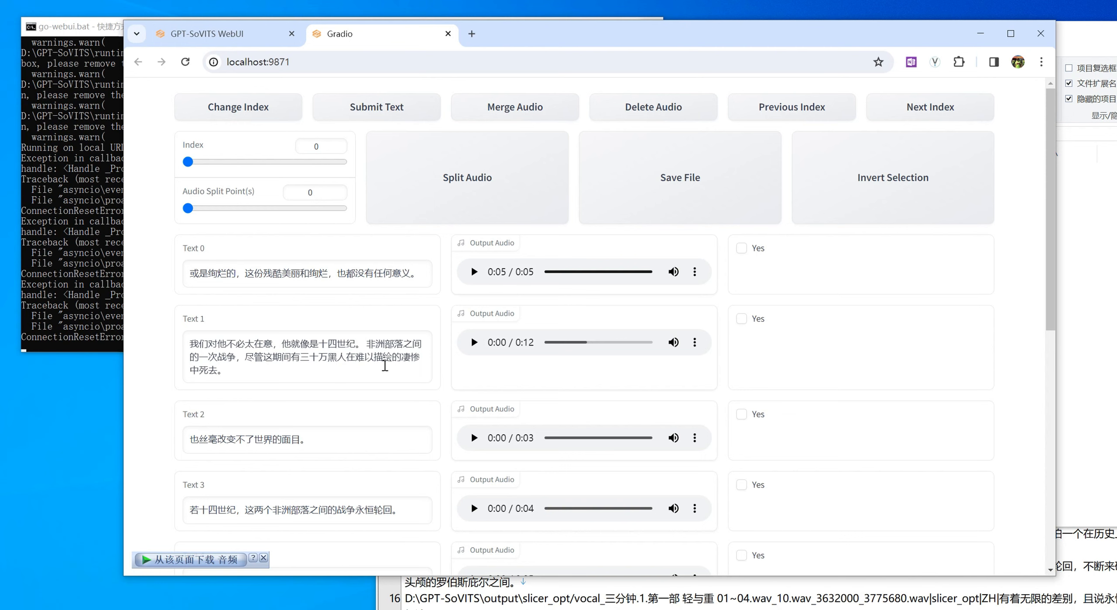
- Play the merged Text 1 audio, delete the full stop after "十四世纪", add "，" after "三十万黑人", and submit the text
{"action": "left_click", "coordinate": [473, 347]}
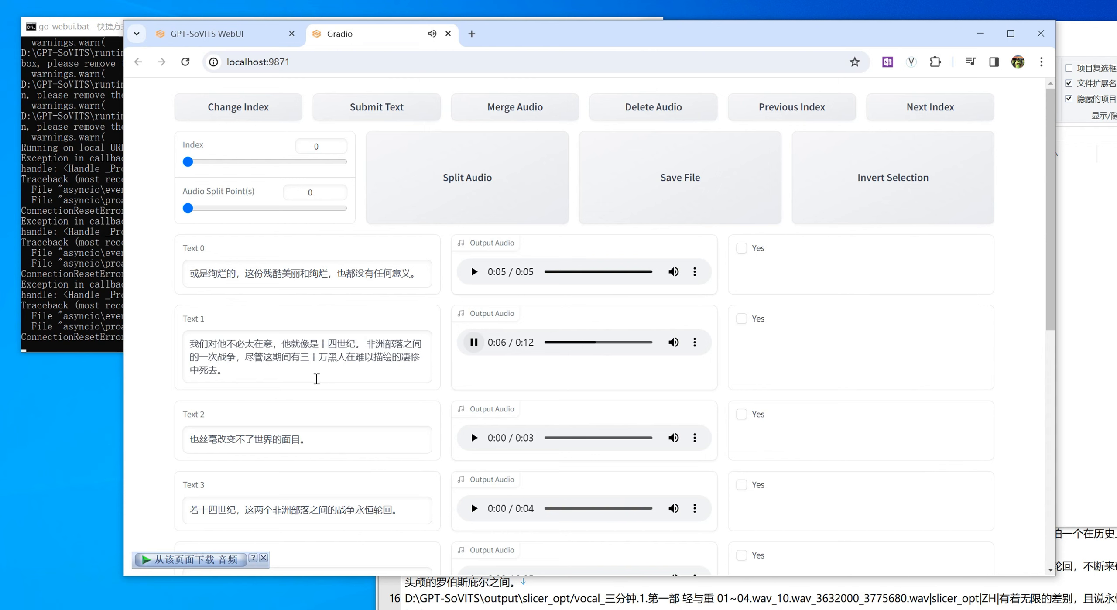
{"action": "left_click_drag", "start_coordinate": [367, 348], "coordinate": [356, 348]}
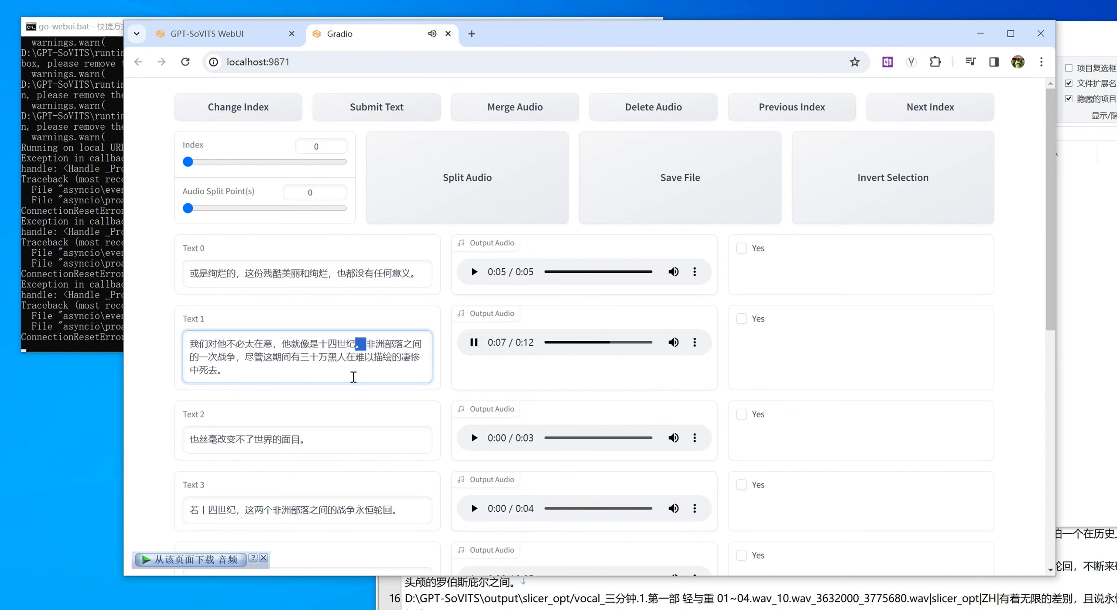
{"action": "key", "text": "BackSpace"}
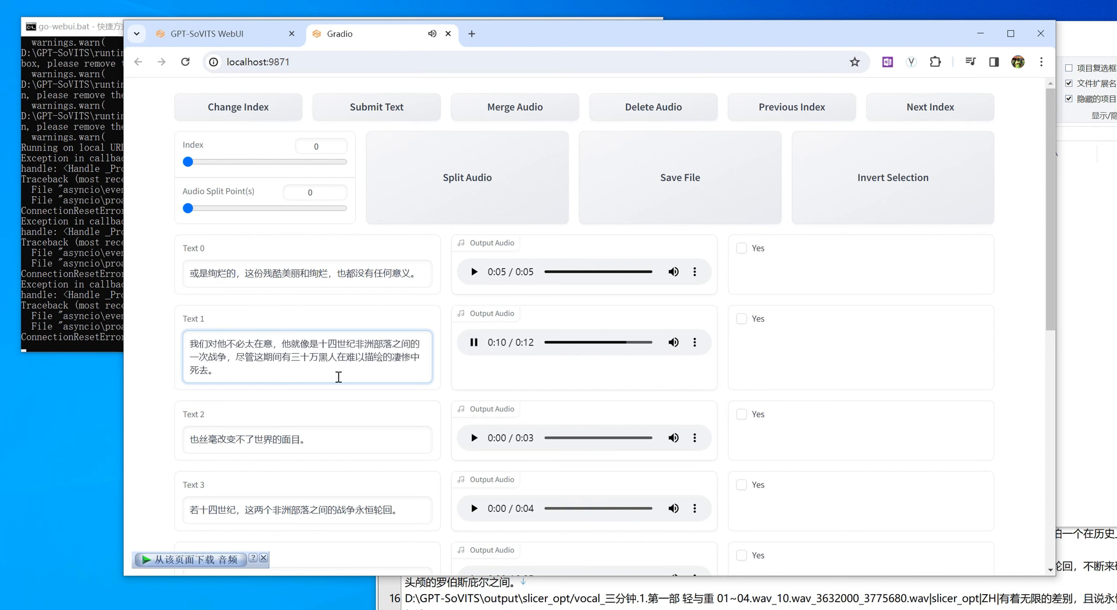
{"action": "left_click", "coordinate": [336, 357]}
{"action": "type", "text": "，"}
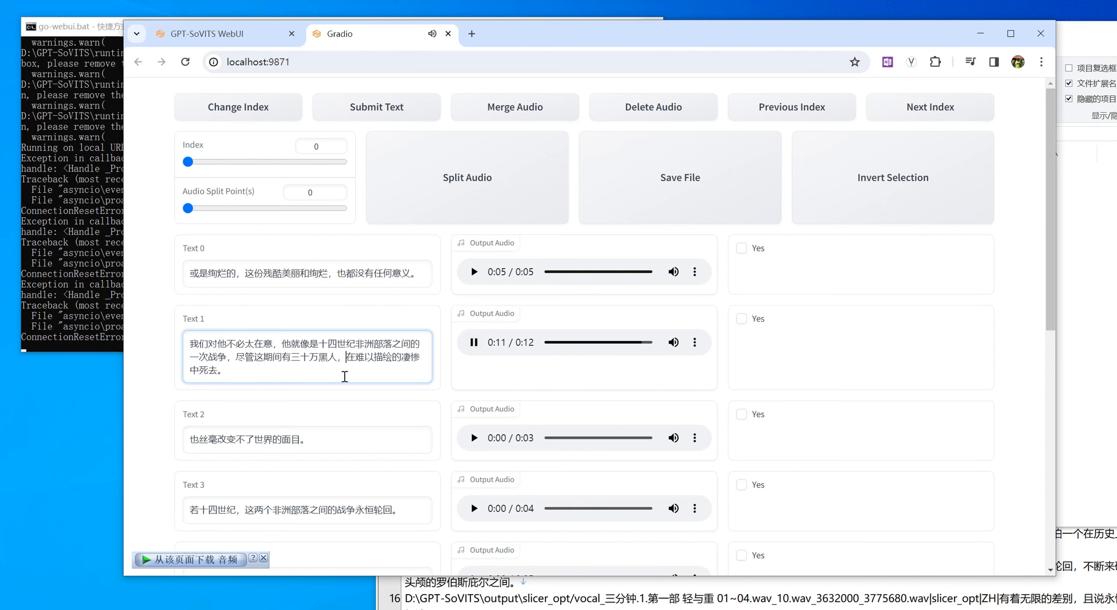
{"action": "left_click", "coordinate": [386, 113]}
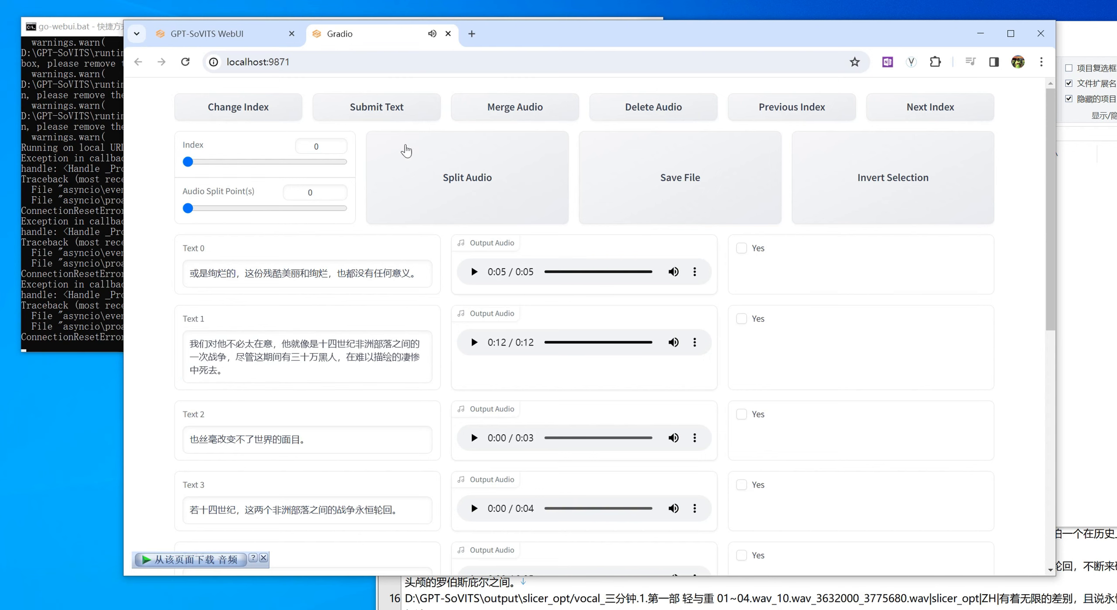
- Reload slicer_opt.list in EmEditor to check the merged second line, and return to the labelling page
{"action": "left_click", "coordinate": [390, 606]}
{"action": "left_click", "coordinate": [748, 410]}
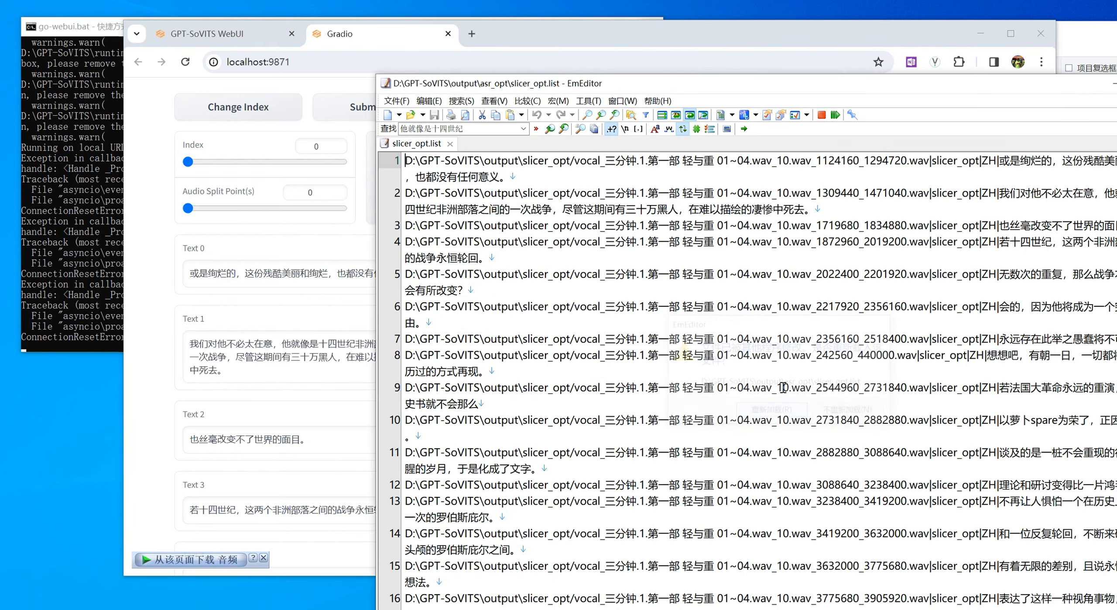
{"action": "left_click_drag", "start_coordinate": [920, 88], "coordinate": [782, 72]}
{"action": "left_click", "coordinate": [675, 201]}
{"action": "left_click_drag", "start_coordinate": [628, 76], "coordinate": [749, 79]}
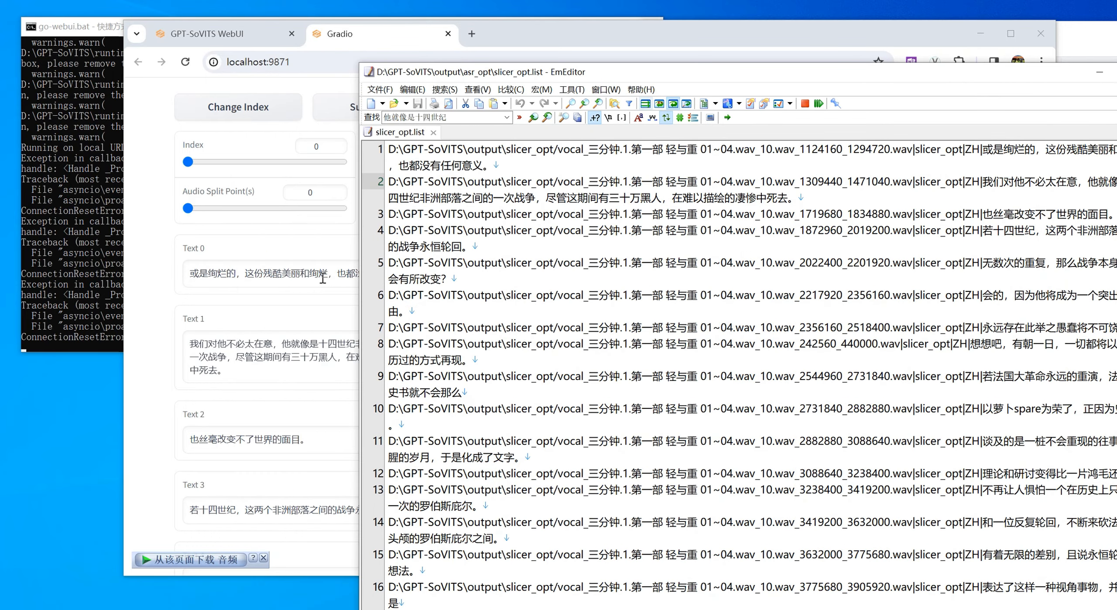
{"action": "left_click", "coordinate": [161, 324]}
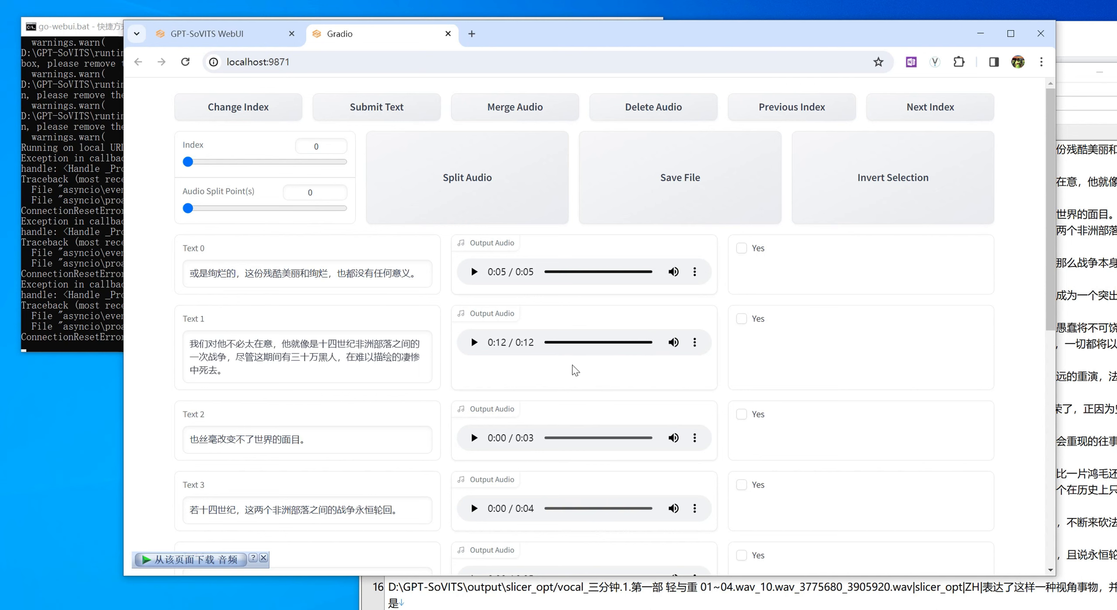
- Play the merged Text 1 audio and pause it where the first sentence ends to find the split point
{"action": "scroll", "coordinate": [511, 374], "scroll_direction": "down", "scroll_amount": 5}
{"action": "scroll", "coordinate": [449, 459], "scroll_direction": "down", "scroll_amount": 5}
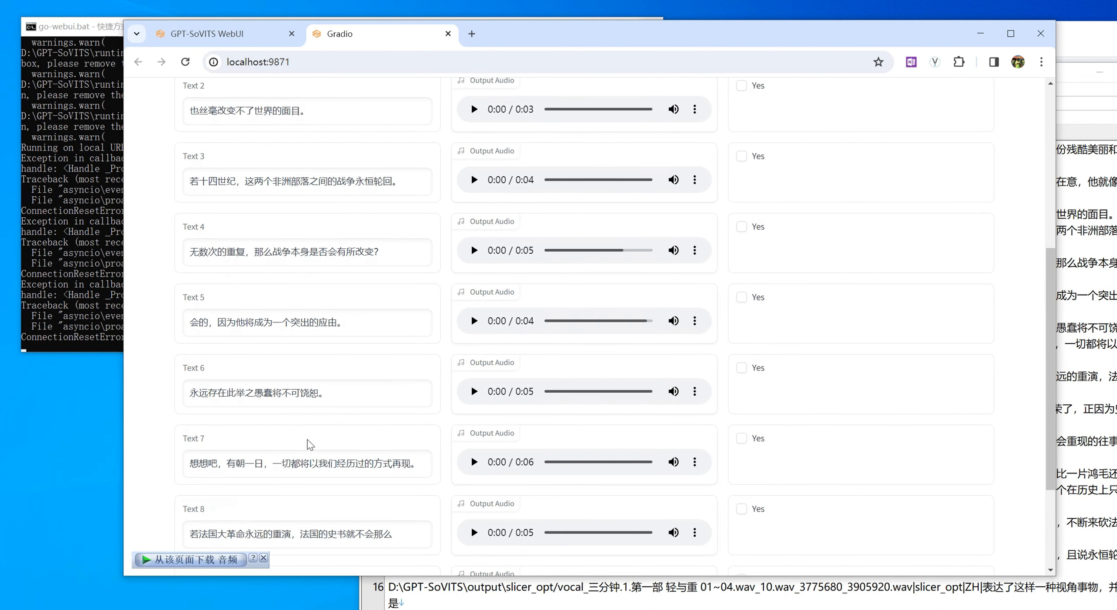
{"action": "scroll", "coordinate": [448, 459], "scroll_direction": "up", "scroll_amount": 10}
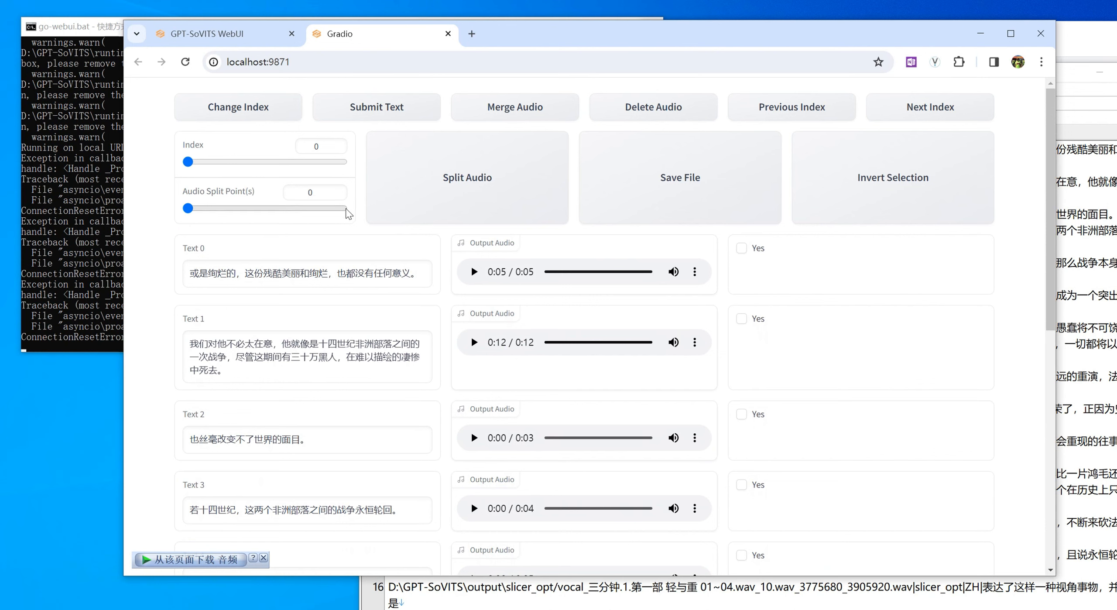
{"action": "left_click", "coordinate": [474, 342]}
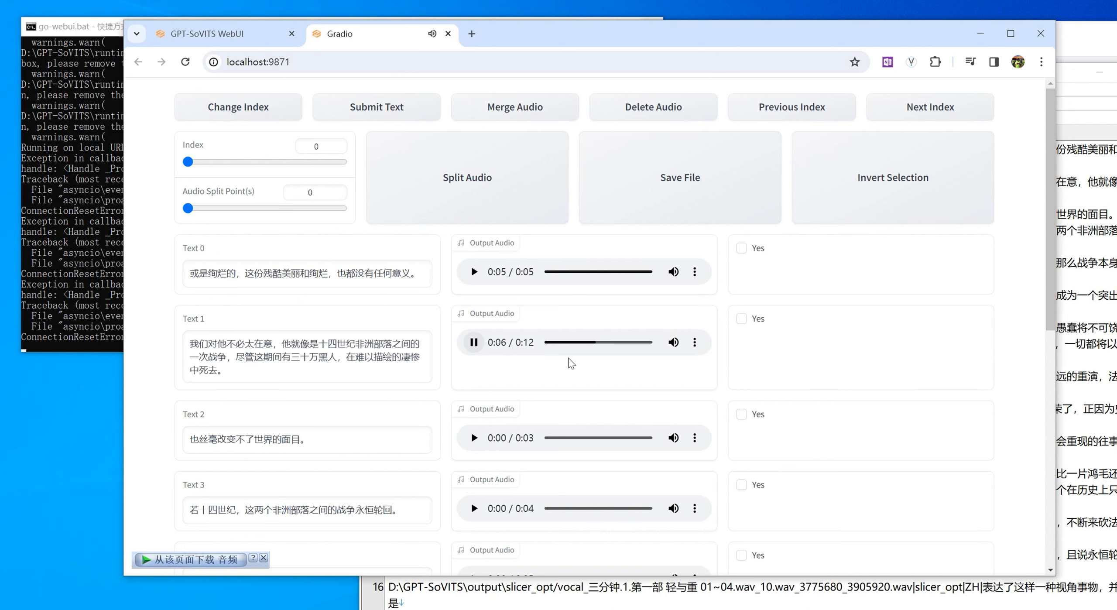
{"action": "key", "text": "space"}
- Select Text 1, set its audio split point to 7 seconds, and split the audio
{"action": "left_click", "coordinate": [741, 318]}
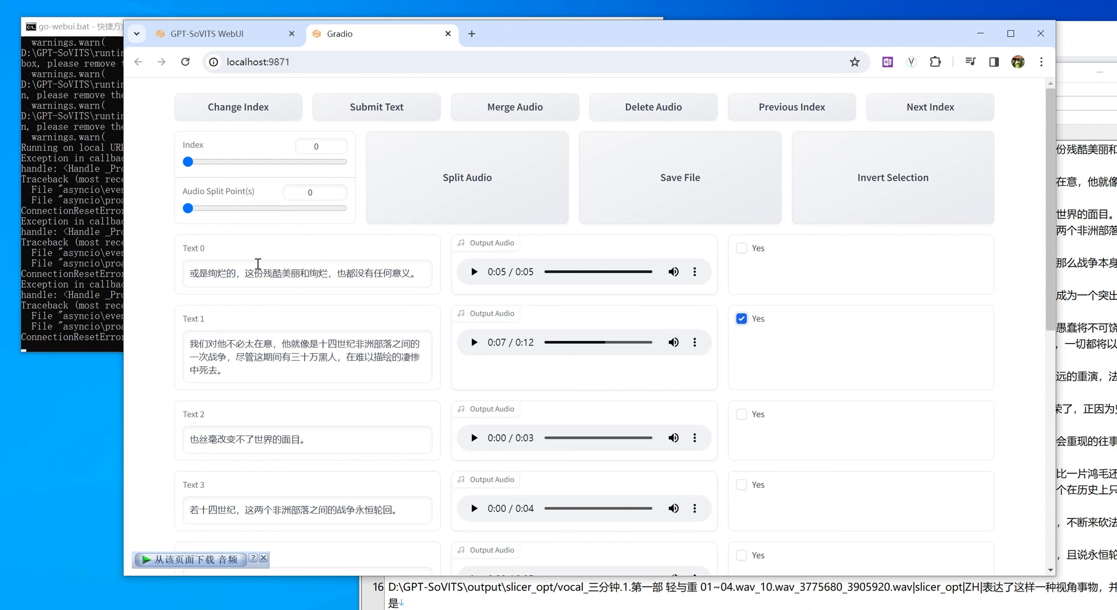
{"action": "left_click_drag", "start_coordinate": [188, 208], "coordinate": [200, 211]}
{"action": "left_click", "coordinate": [324, 193]}
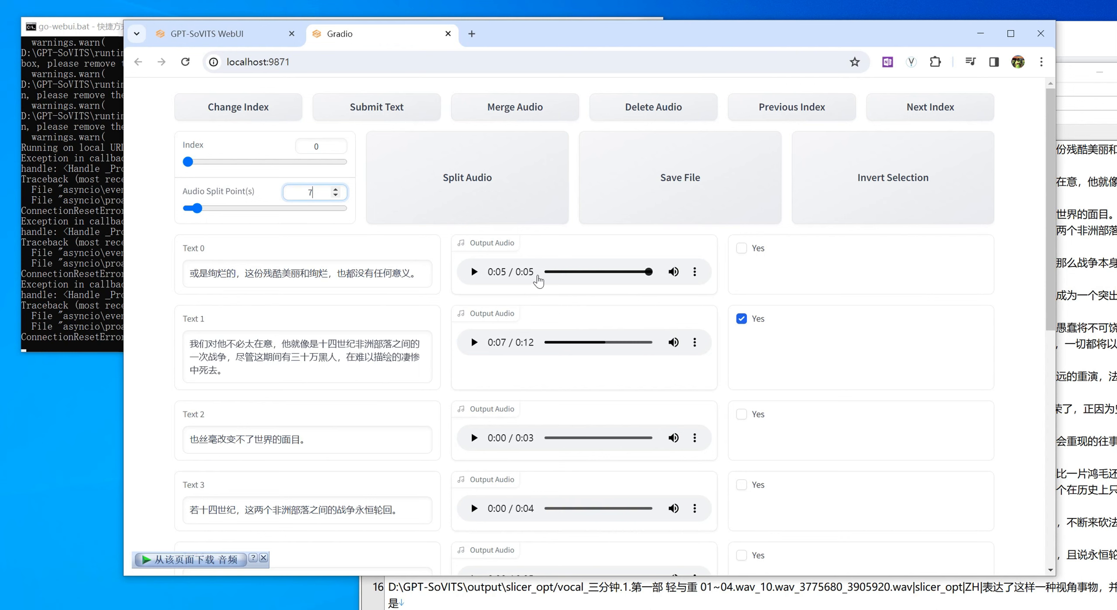
{"action": "left_click", "coordinate": [528, 205]}
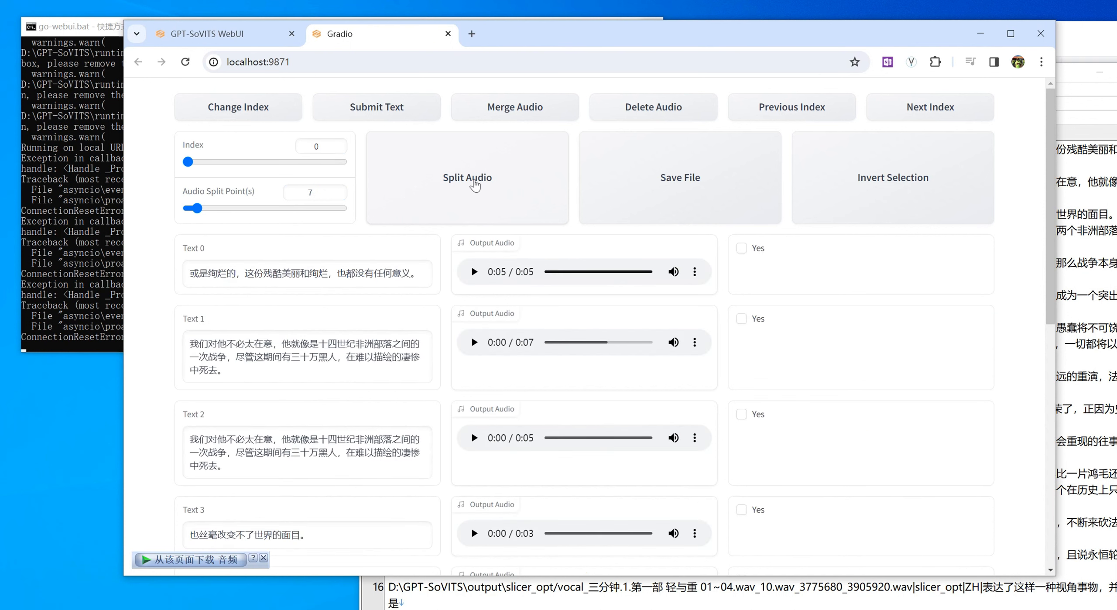
- Play the two split clips, Text 1 and Text 2, to check where the audio was cut
{"action": "left_click", "coordinate": [474, 342]}
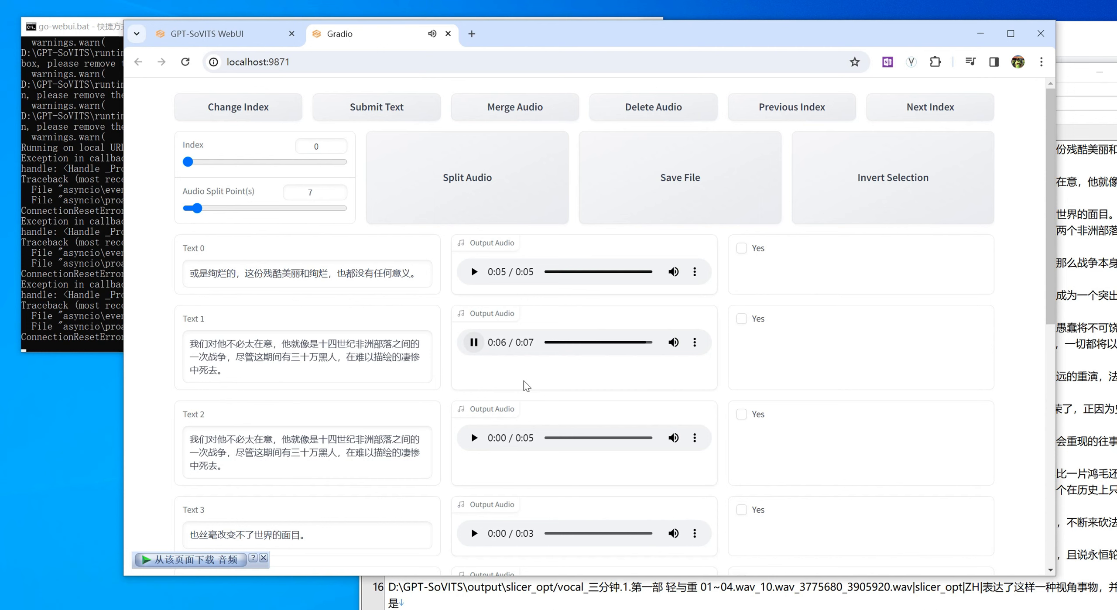
{"action": "left_click", "coordinate": [474, 438]}
{"action": "left_click", "coordinate": [473, 438]}
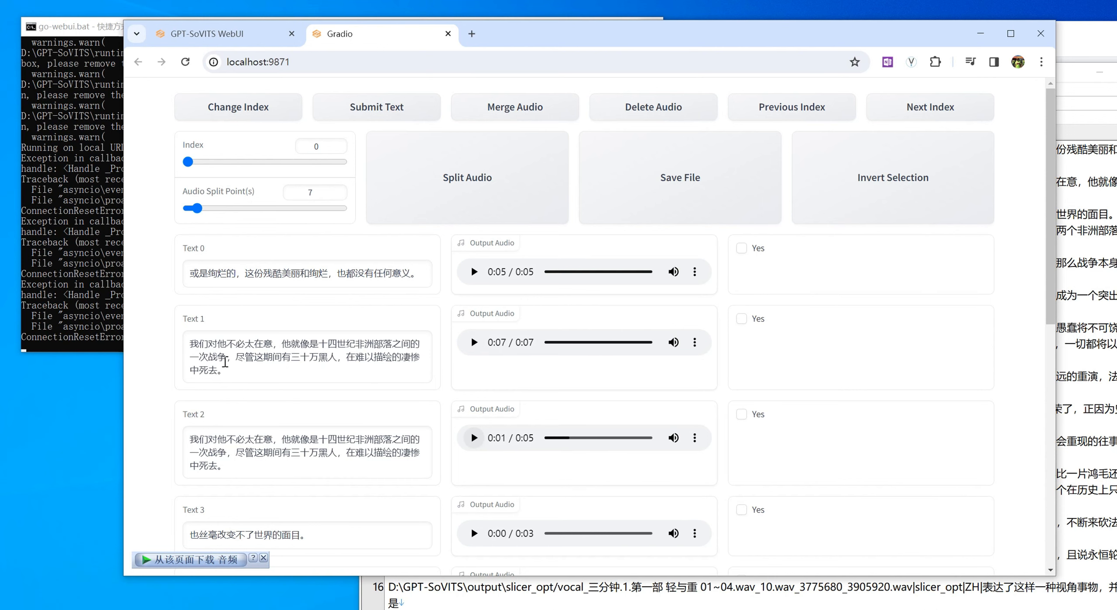
- Trim the Text 1 transcript to "我们对他不必太在意，他就像是十四世纪非洲部落之间的一次战争。"
{"action": "scroll", "coordinate": [435, 393], "scroll_direction": "down", "scroll_amount": 1}
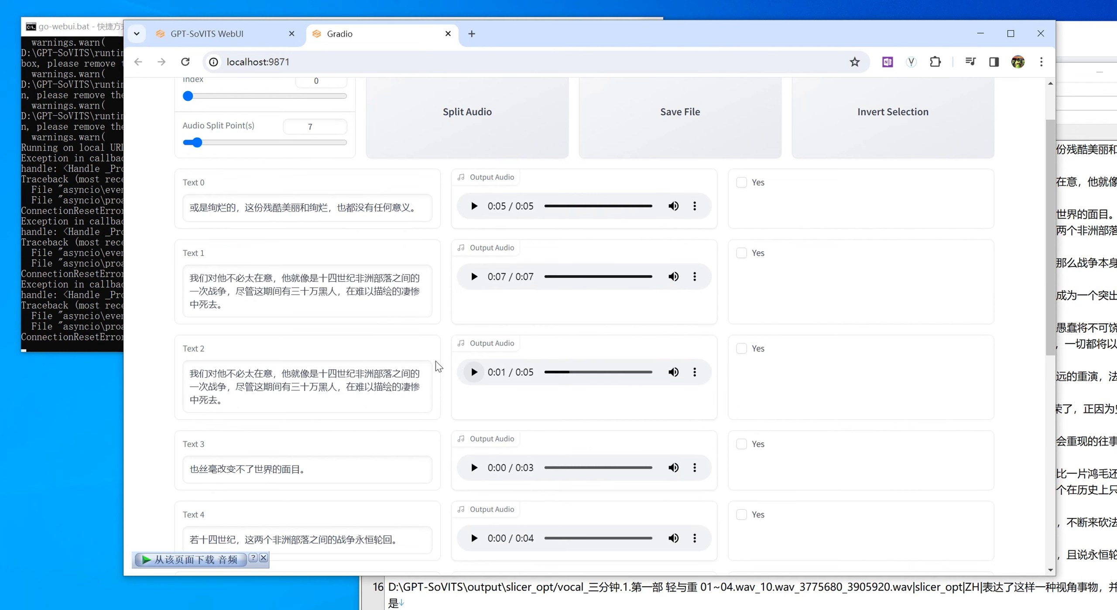
{"action": "left_click", "coordinate": [252, 301]}
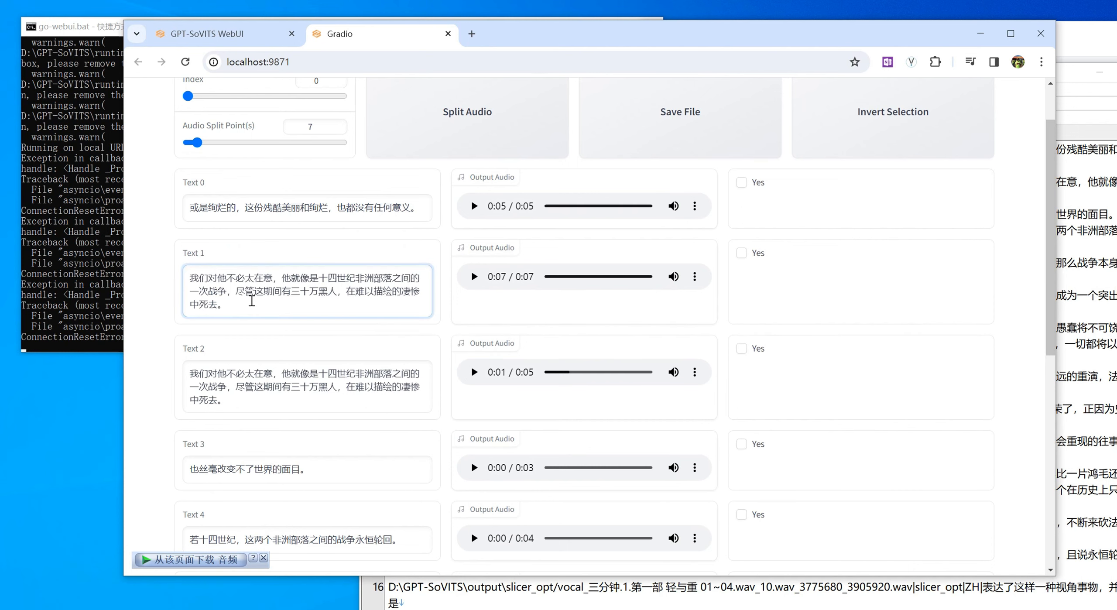
{"action": "left_click_drag", "start_coordinate": [228, 291], "coordinate": [217, 301]}
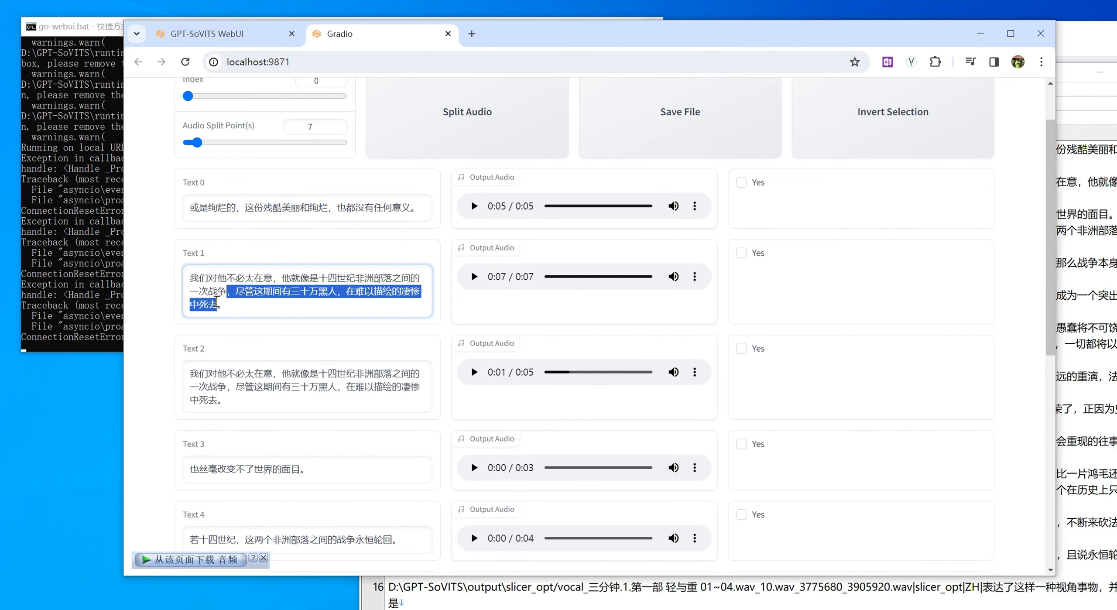
{"action": "key", "text": "BackSpace"}
- Reduce the Text 2 transcript to "尽管这期间有三十万黑人，在难以描绘的凄惨中死去。" and check it against the clip's audio
{"action": "left_click", "coordinate": [233, 375]}
{"action": "left_click_drag", "start_coordinate": [233, 376], "coordinate": [189, 360]}
{"action": "key", "text": "BackSpace"}
{"action": "left_click", "coordinate": [474, 359]}
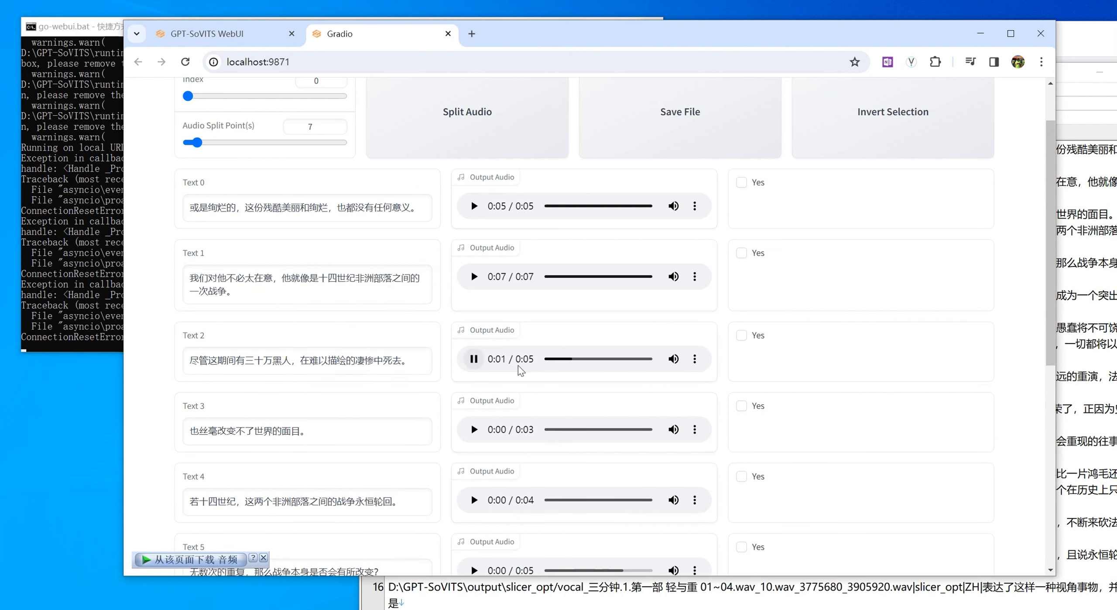
{"action": "left_click", "coordinate": [474, 359]}
{"action": "scroll", "coordinate": [379, 349], "scroll_direction": "up", "scroll_amount": 2}
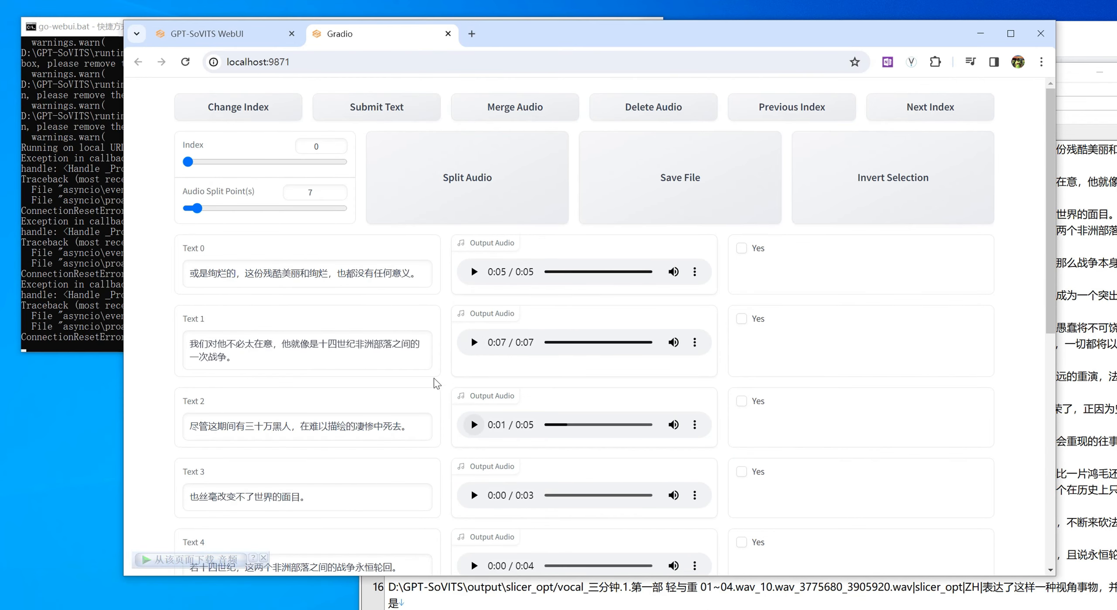
- Look over the corrected transcripts from Text 0 onward and submit the text changes
{"action": "left_click", "coordinate": [233, 358]}
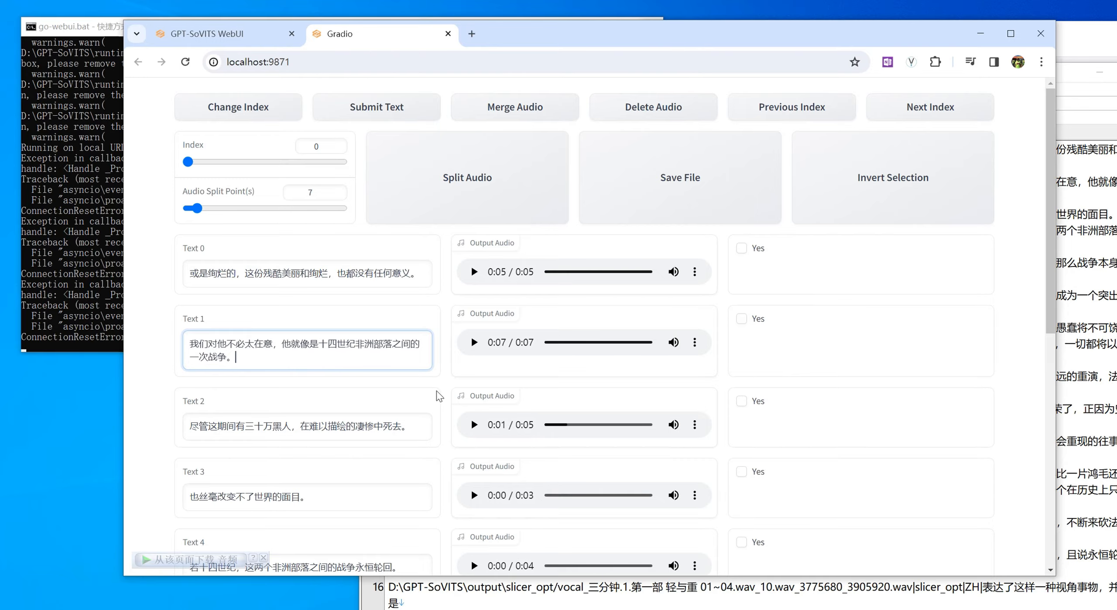
{"action": "scroll", "coordinate": [438, 394], "scroll_direction": "down", "scroll_amount": 3}
{"action": "scroll", "coordinate": [438, 395], "scroll_direction": "up", "scroll_amount": 3}
{"action": "scroll", "coordinate": [438, 397], "scroll_direction": "down", "scroll_amount": 3}
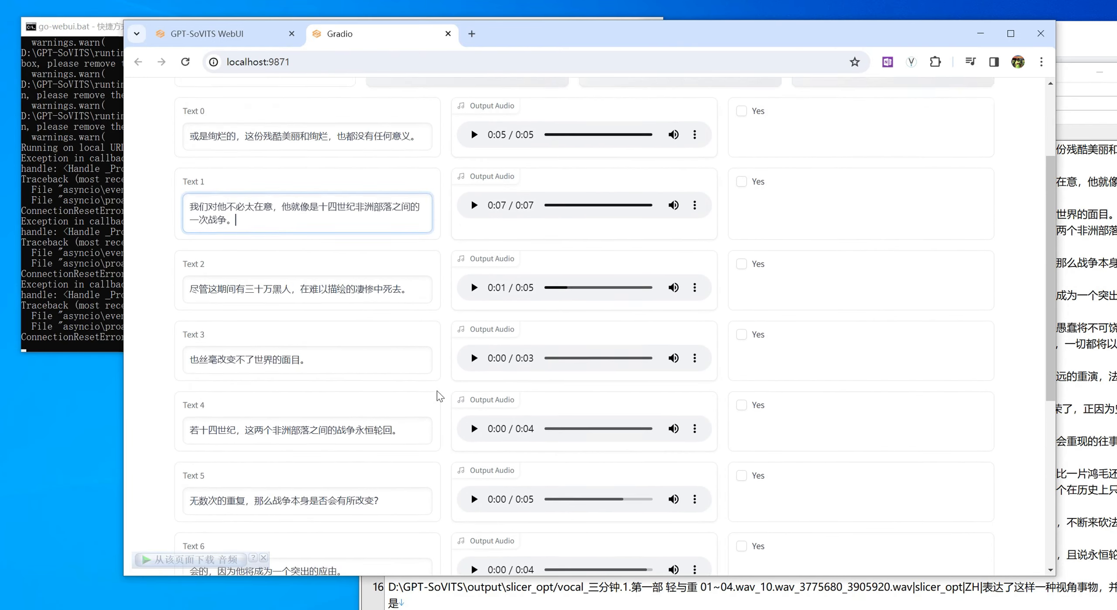
{"action": "scroll", "coordinate": [438, 396], "scroll_direction": "up", "scroll_amount": 3}
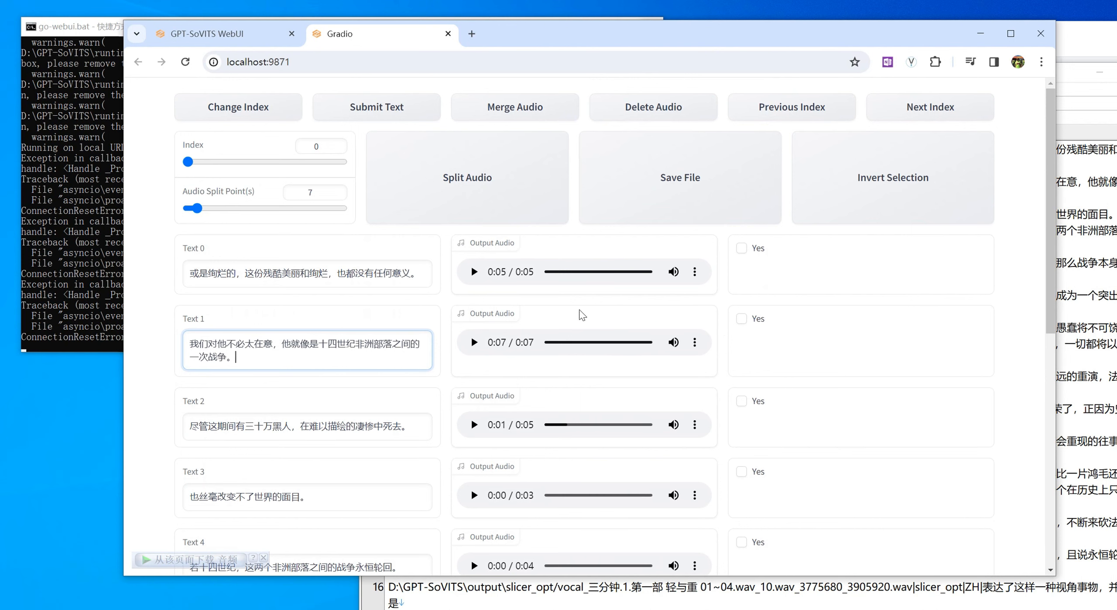
{"action": "left_click", "coordinate": [417, 276]}
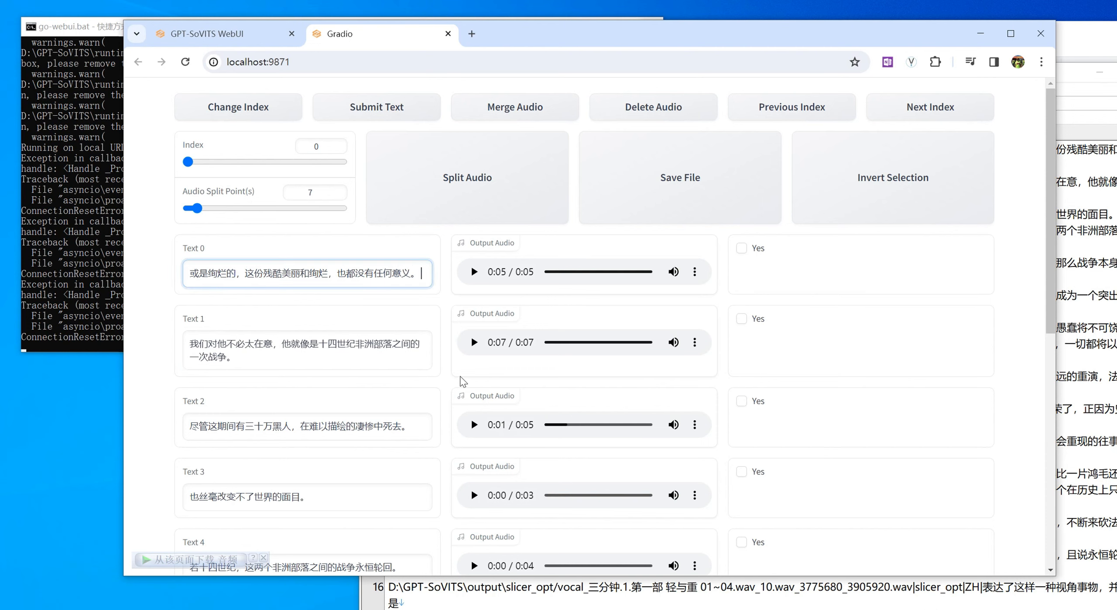
{"action": "scroll", "coordinate": [417, 305], "scroll_direction": "down", "scroll_amount": 10}
{"action": "scroll", "coordinate": [454, 389], "scroll_direction": "up", "scroll_amount": 10}
{"action": "left_click", "coordinate": [385, 115]}
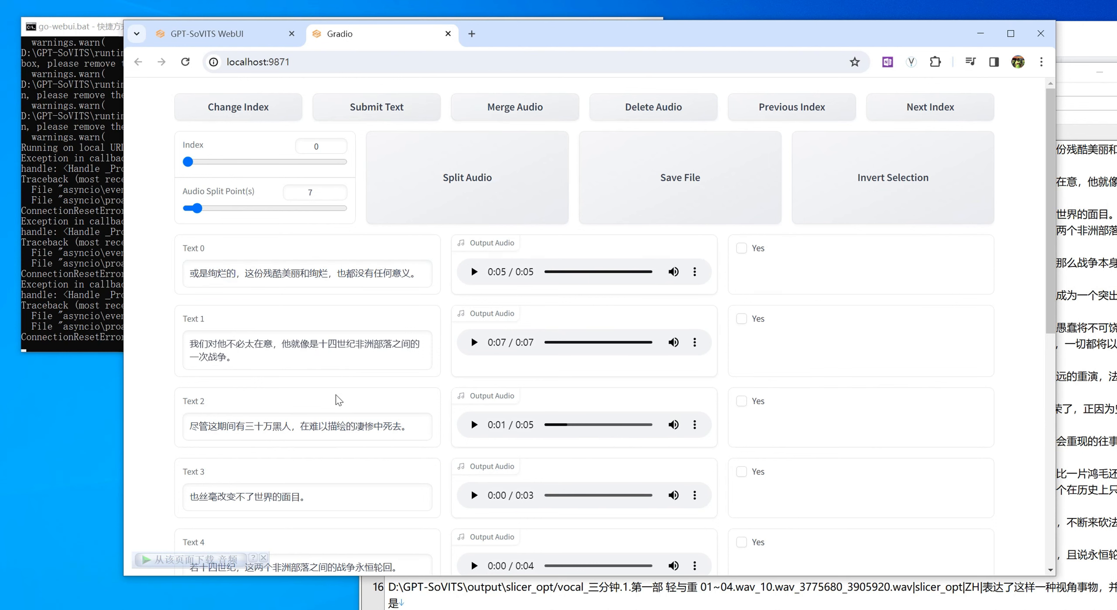
- Close the labelling page and switch off the labelling WebUI (是否开启打标WebUI)
{"action": "left_click", "coordinate": [448, 33]}
{"action": "left_click", "coordinate": [194, 464]}
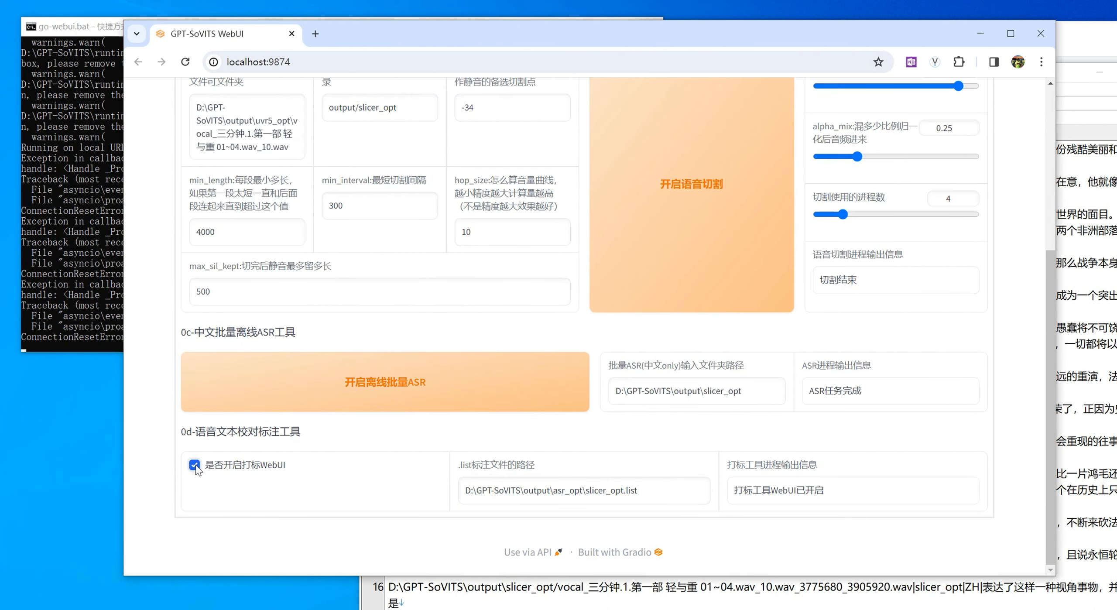
{"action": "scroll", "coordinate": [231, 496], "scroll_direction": "up", "scroll_amount": 10}
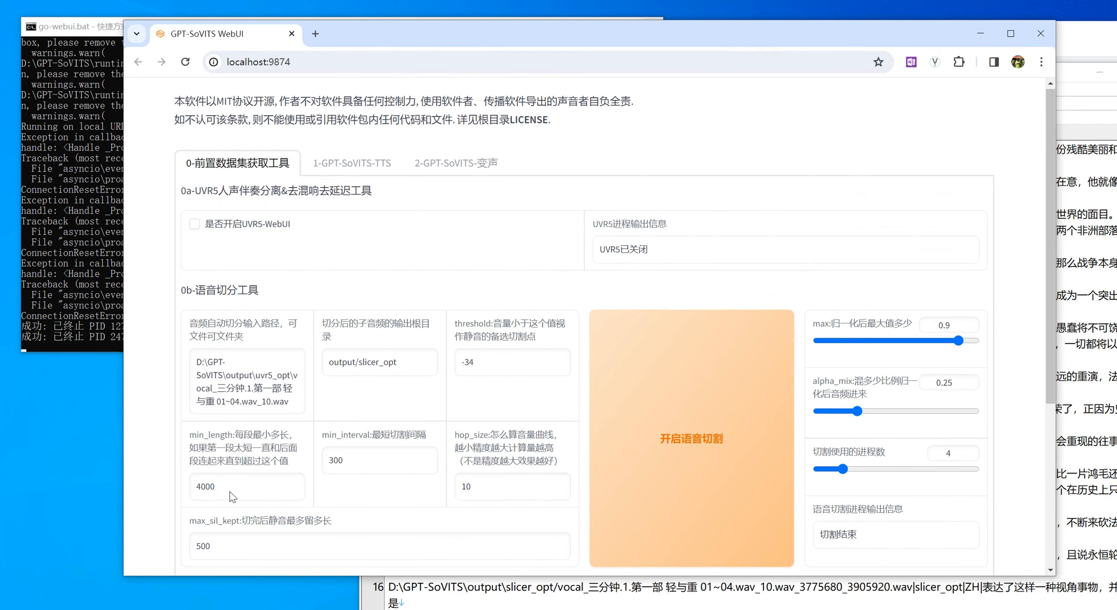
{"action": "scroll", "coordinate": [231, 495], "scroll_direction": "down", "scroll_amount": 10}
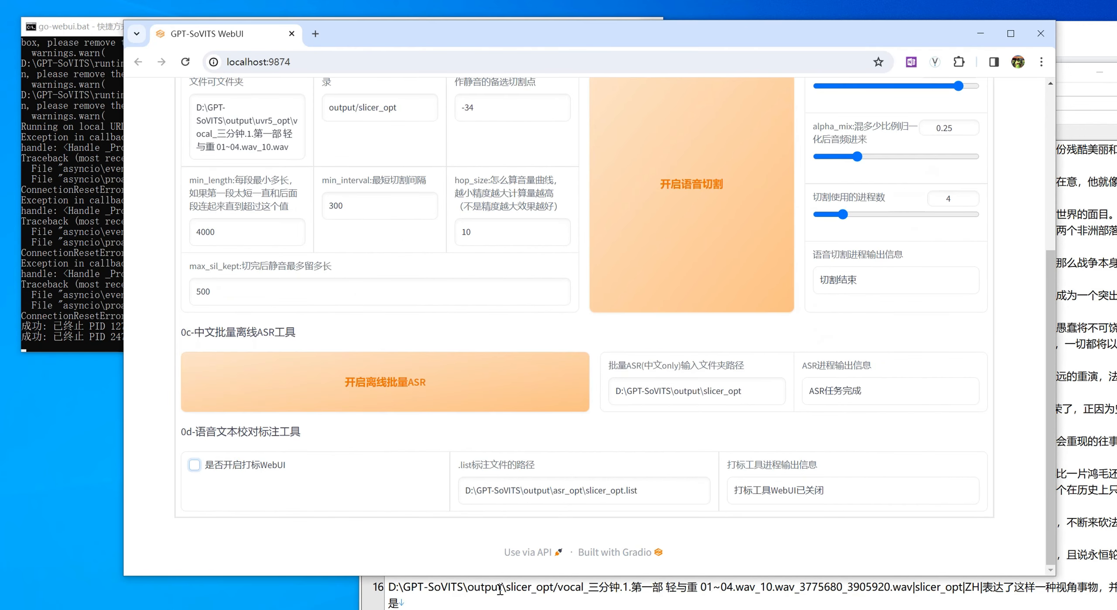
- Copy the asr_opt and slicer_opt folders from 新建文件夹 into the output folder, replacing the files of the same name
{"action": "left_click", "coordinate": [511, 609]}
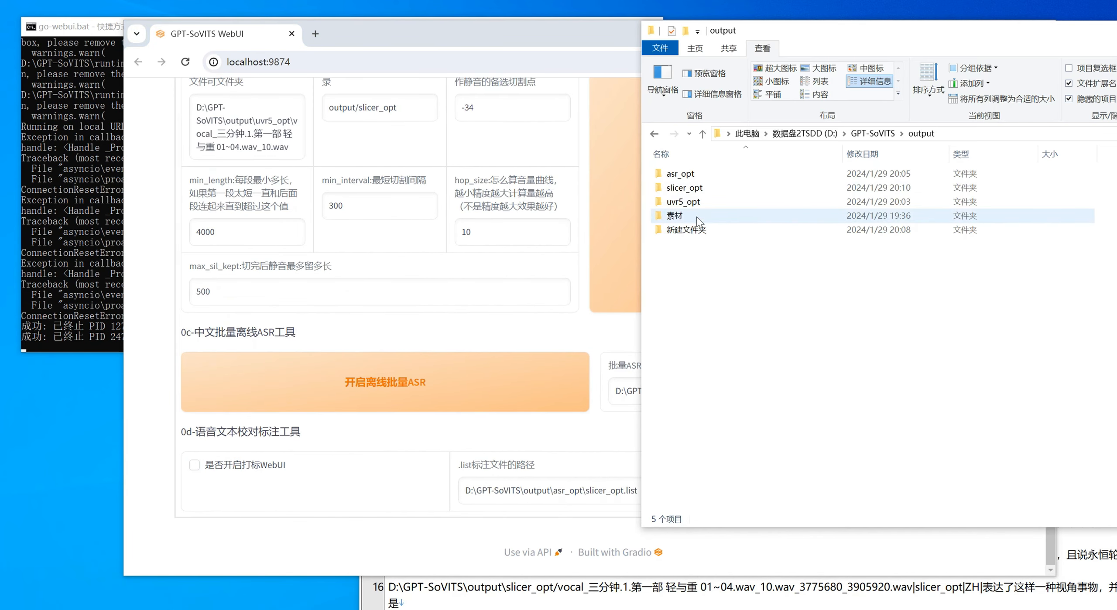
{"action": "left_click", "coordinate": [695, 231]}
{"action": "double_click", "coordinate": [695, 229]}
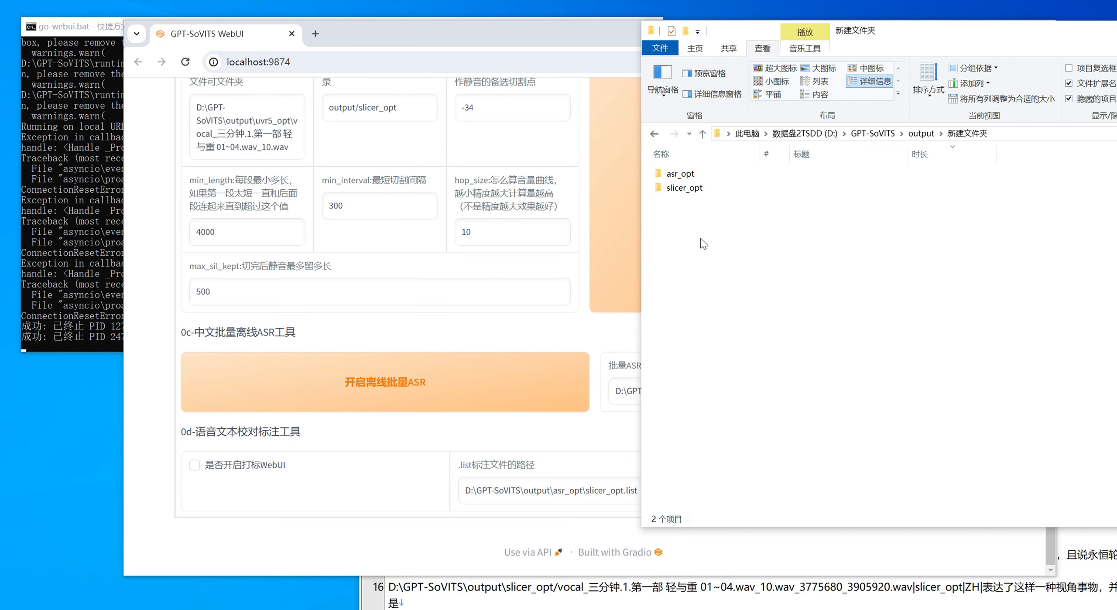
{"action": "left_click_drag", "start_coordinate": [742, 257], "coordinate": [674, 164]}
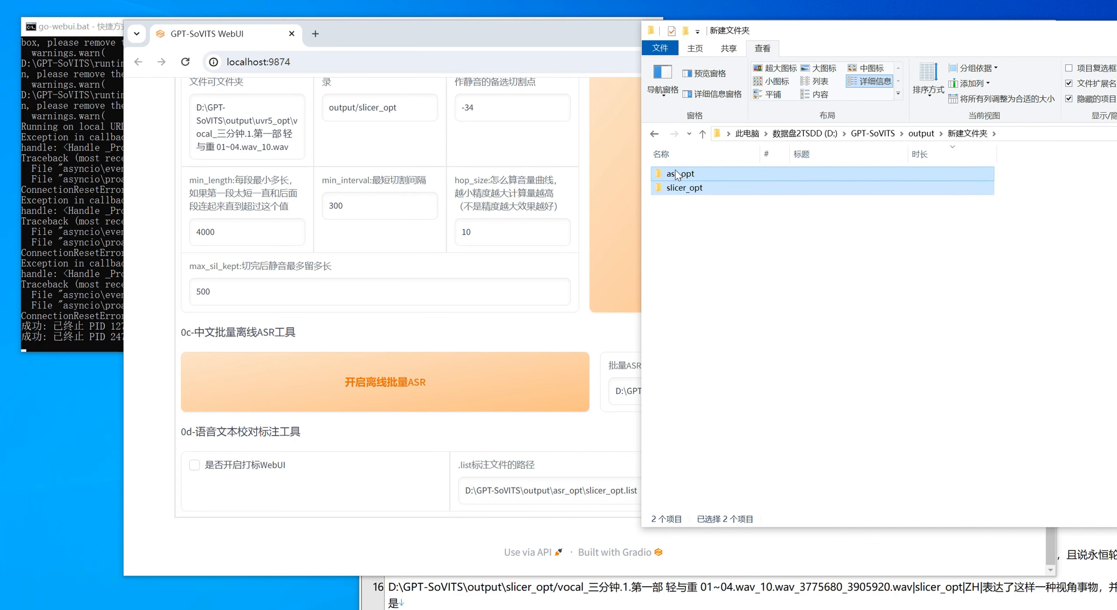
{"action": "left_click", "coordinate": [922, 134]}
{"action": "key", "text": "ctrl+v"}
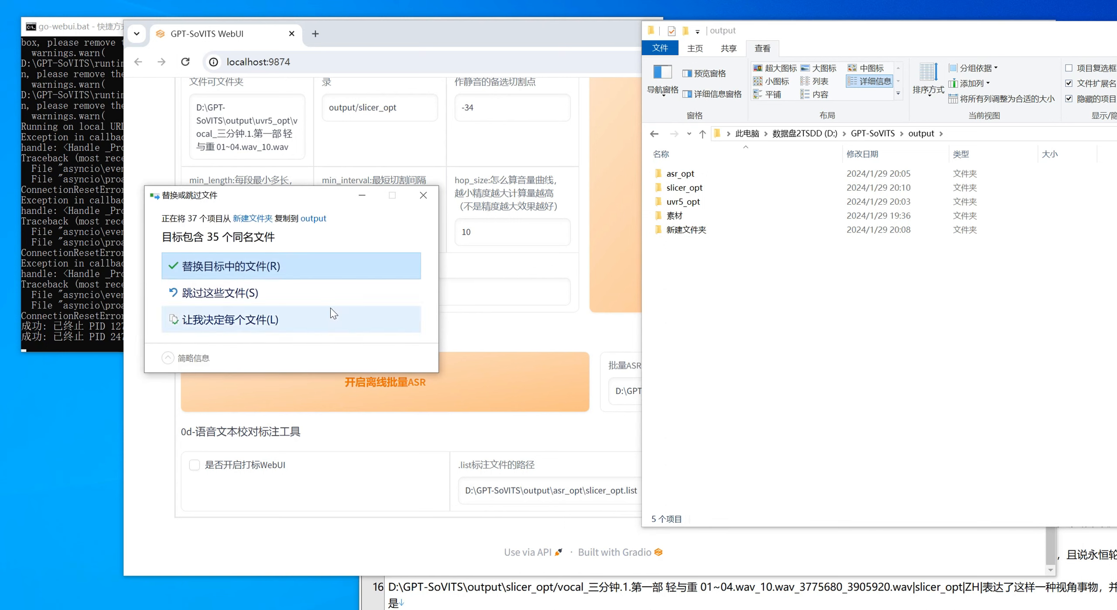
{"action": "left_click", "coordinate": [276, 272]}
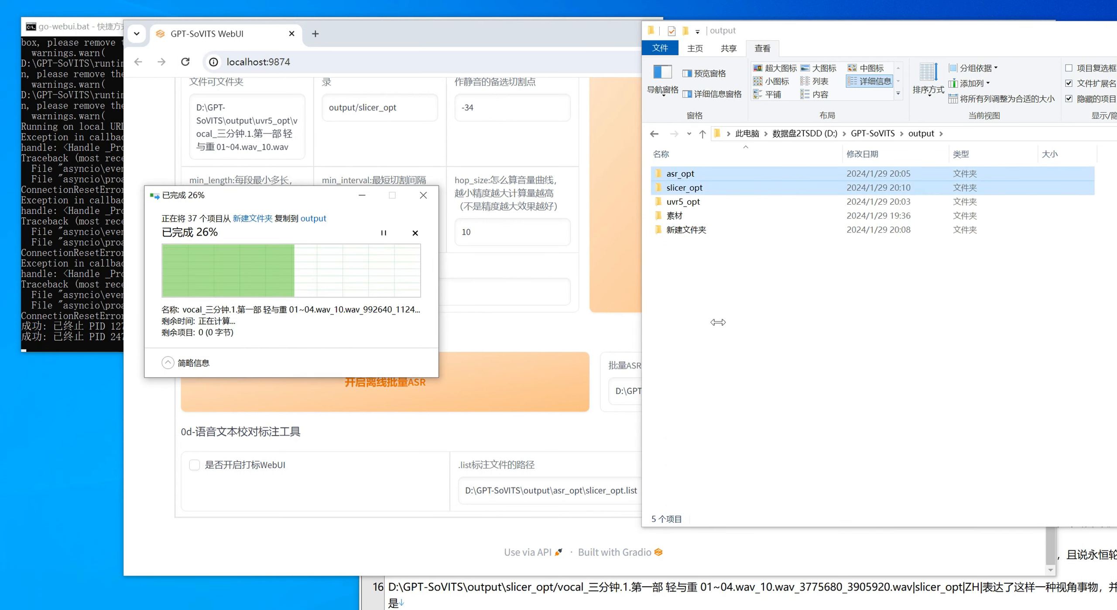
{"action": "left_click", "coordinate": [748, 319]}
- Return to the browser and open the 1-GPT-SoVITS-TTS section at the experiment/model name
{"action": "left_click", "coordinate": [159, 293]}
{"action": "scroll", "coordinate": [175, 299], "scroll_direction": "up", "scroll_amount": 10}
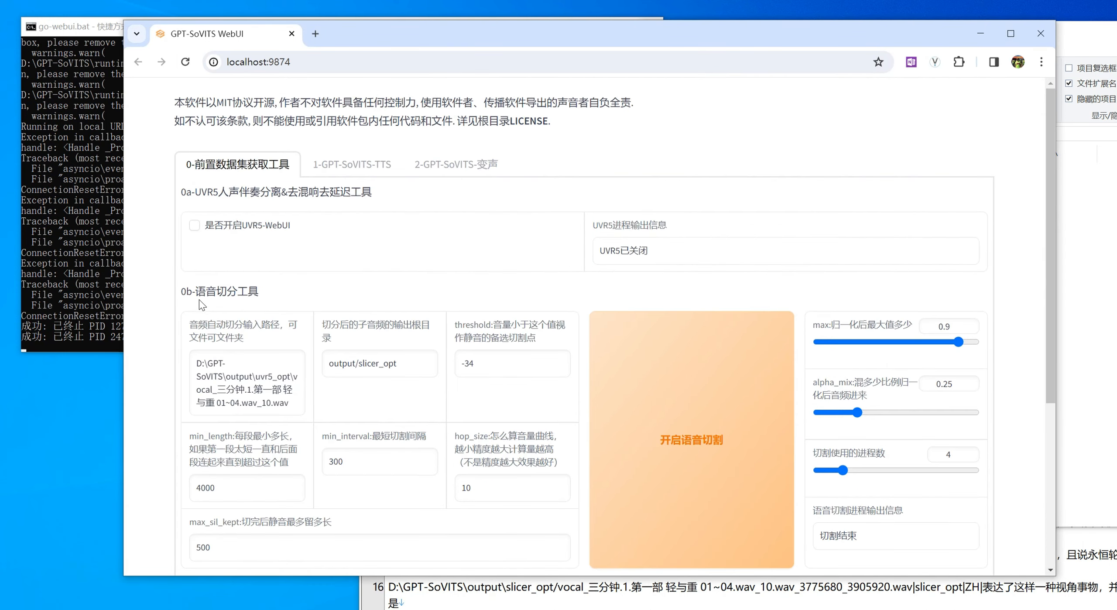
{"action": "left_click", "coordinate": [352, 165]}
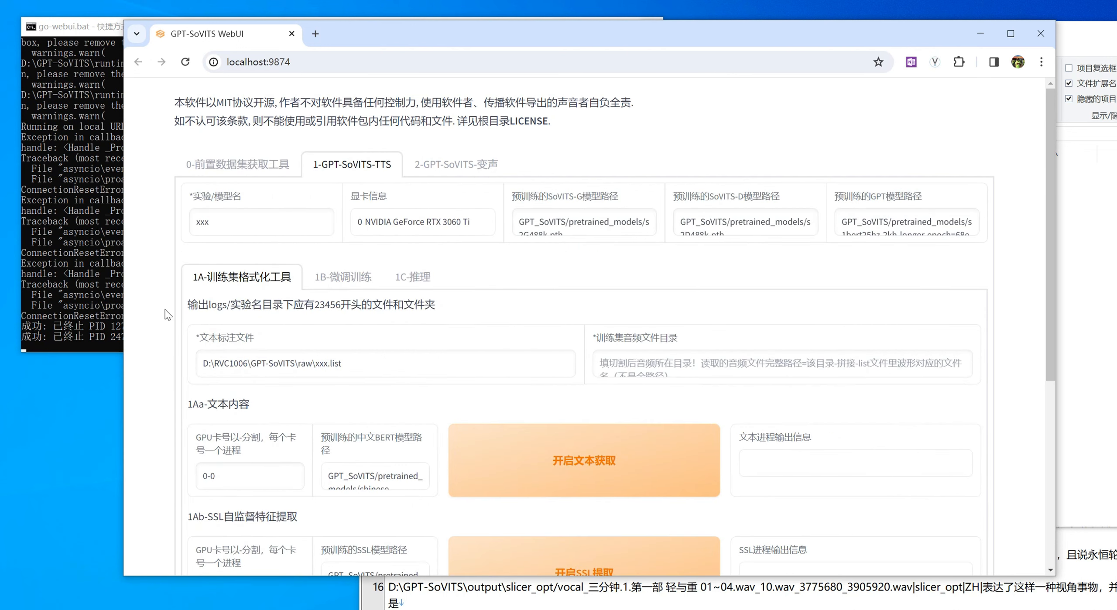
{"action": "scroll", "coordinate": [169, 314], "scroll_direction": "down", "scroll_amount": 1}
{"action": "double_click", "coordinate": [232, 168]}
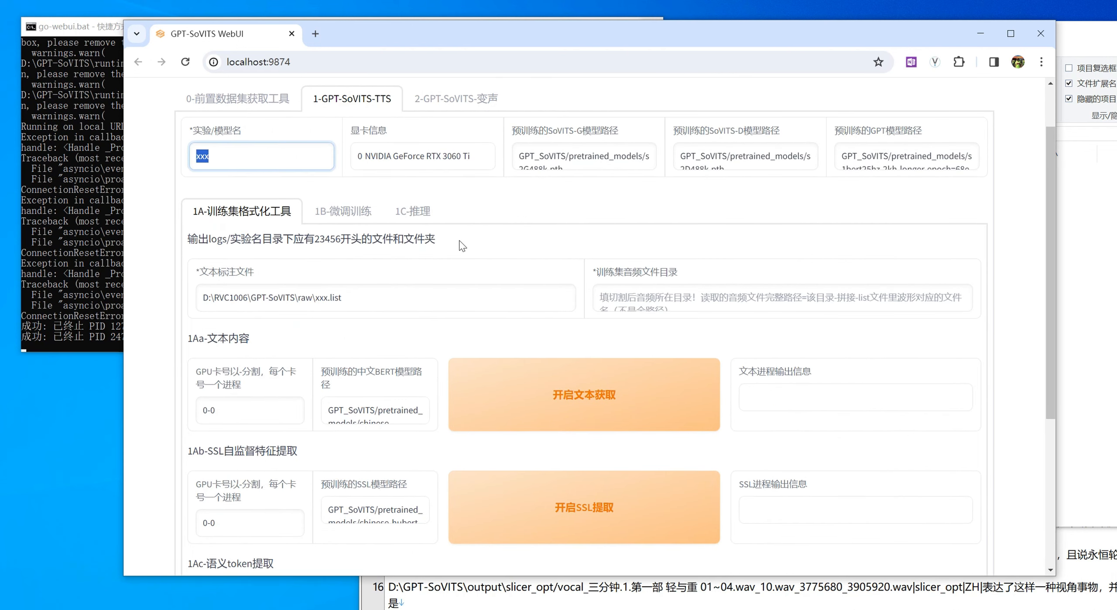
- Check the logs folder inside GPT-SoVITS in File Explorer, and set the experiment/model name to qz in the WebUI
{"action": "left_click", "coordinate": [1082, 201]}
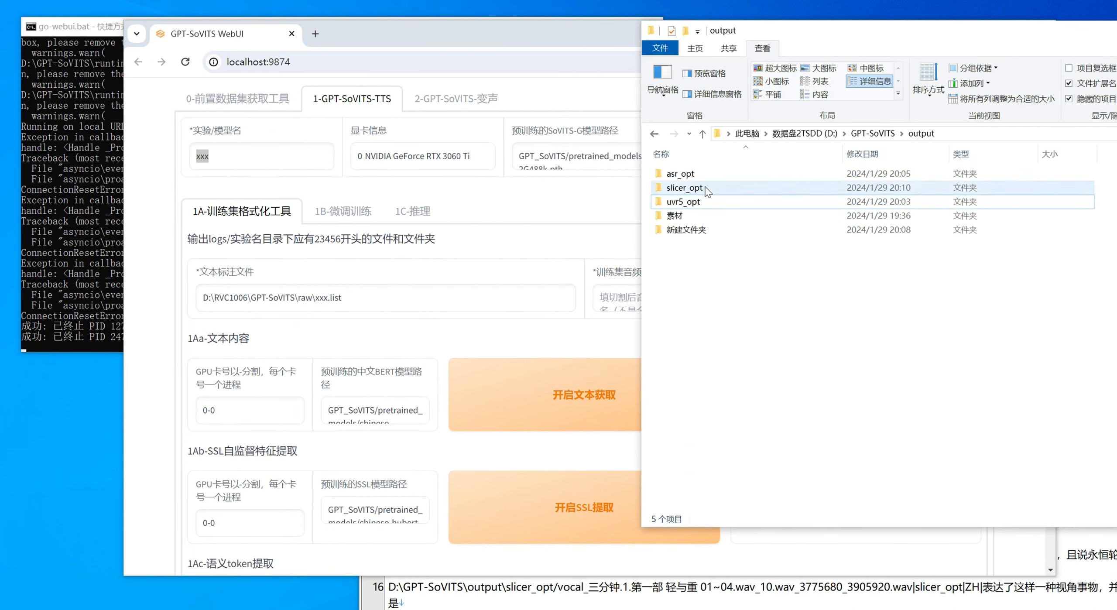
{"action": "left_click", "coordinate": [871, 133]}
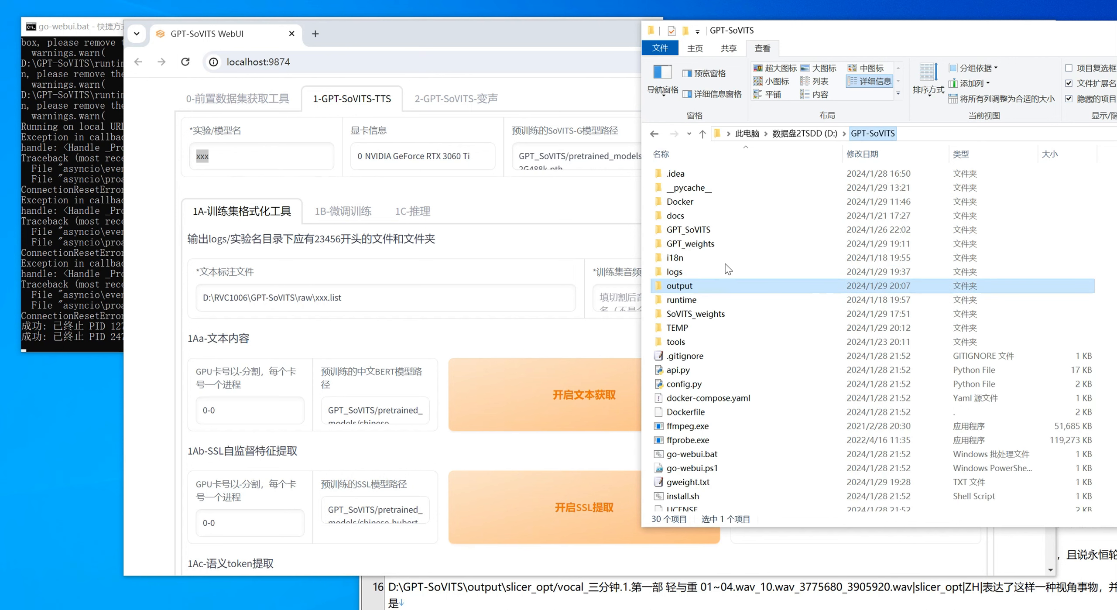
{"action": "double_click", "coordinate": [687, 278]}
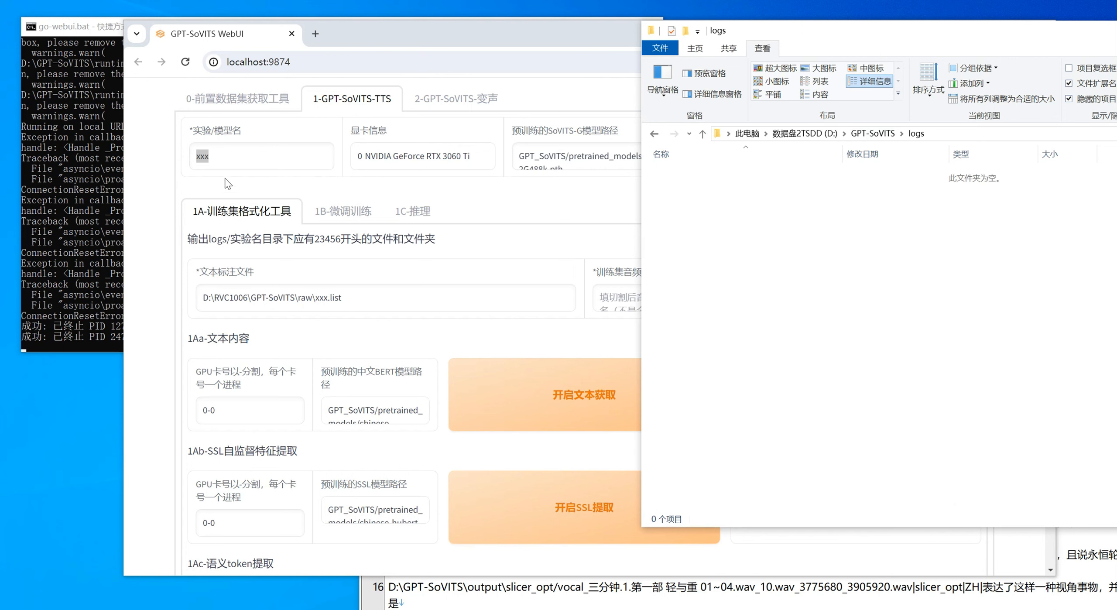
{"action": "left_click_drag", "start_coordinate": [220, 157], "coordinate": [153, 158]}
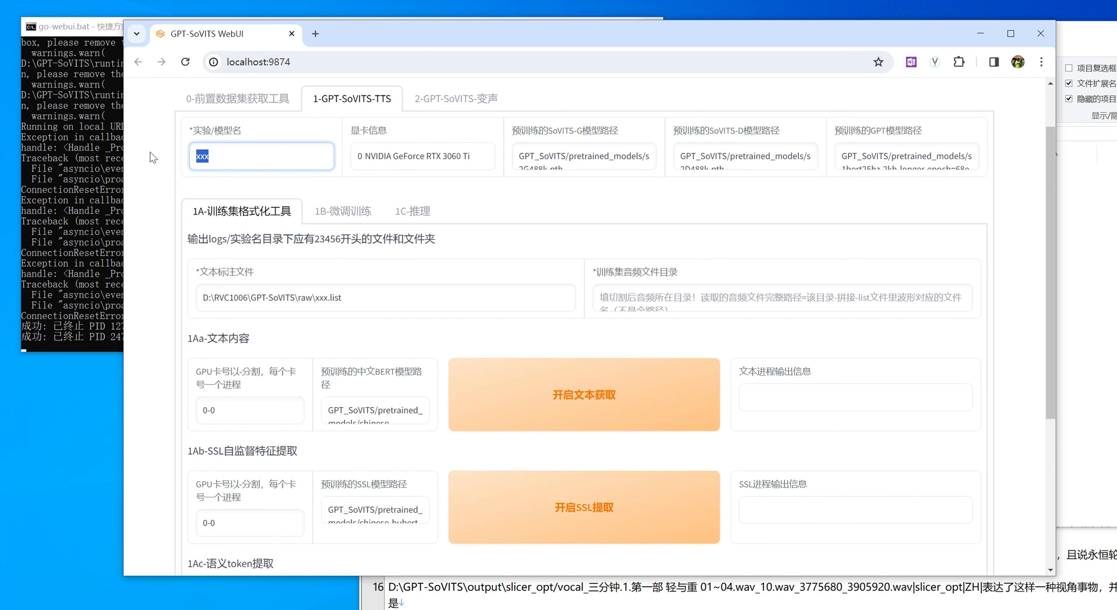
{"action": "type", "text": "q"}
- Set the text annotation file to D:\GPT-SoVITS\output\asr_opt\slicer_opt.list and the training audio directory to D:\GPT-SoVITS\output\slicer_opt
{"action": "left_click_drag", "start_coordinate": [438, 302], "coordinate": [16, 288]}
{"action": "left_click_drag", "start_coordinate": [429, 301], "coordinate": [132, 304]}
{"action": "key", "text": "super+v"}
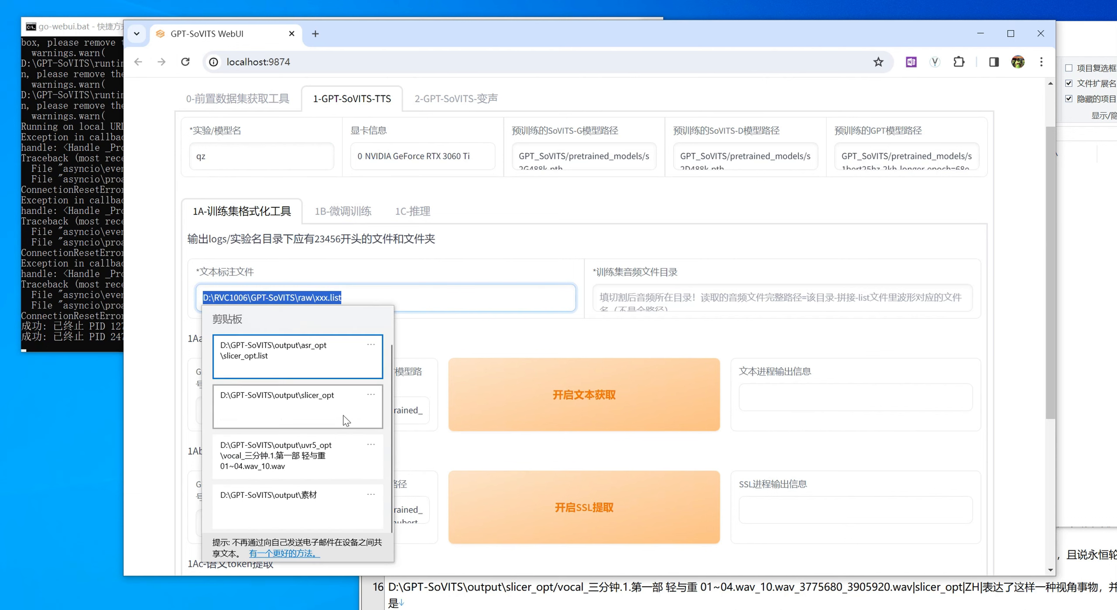
{"action": "left_click", "coordinate": [315, 371]}
{"action": "left_click", "coordinate": [681, 300]}
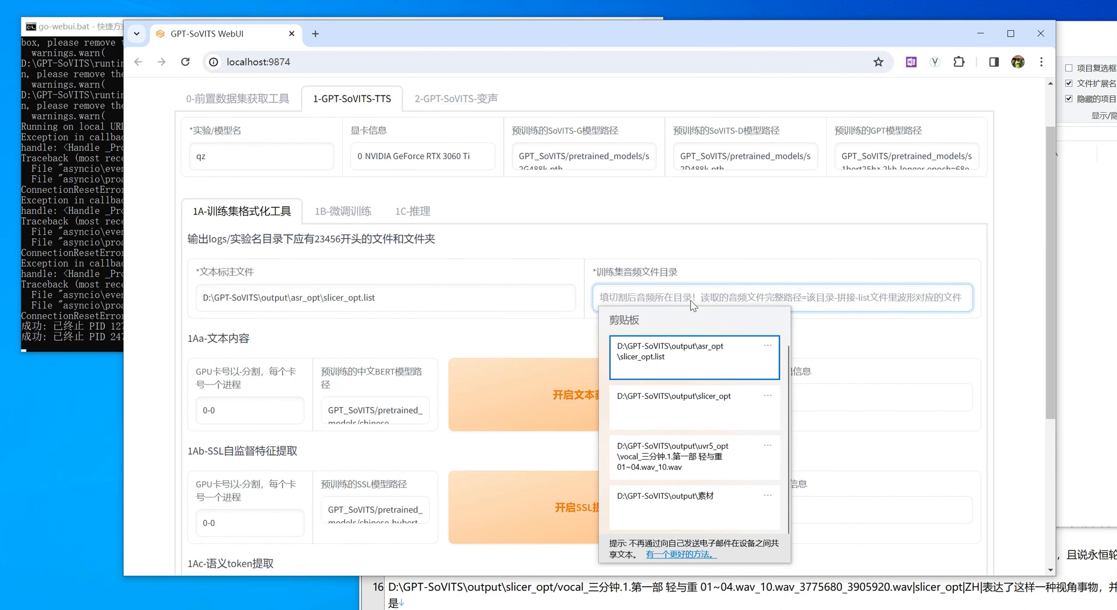
{"action": "left_click", "coordinate": [694, 429]}
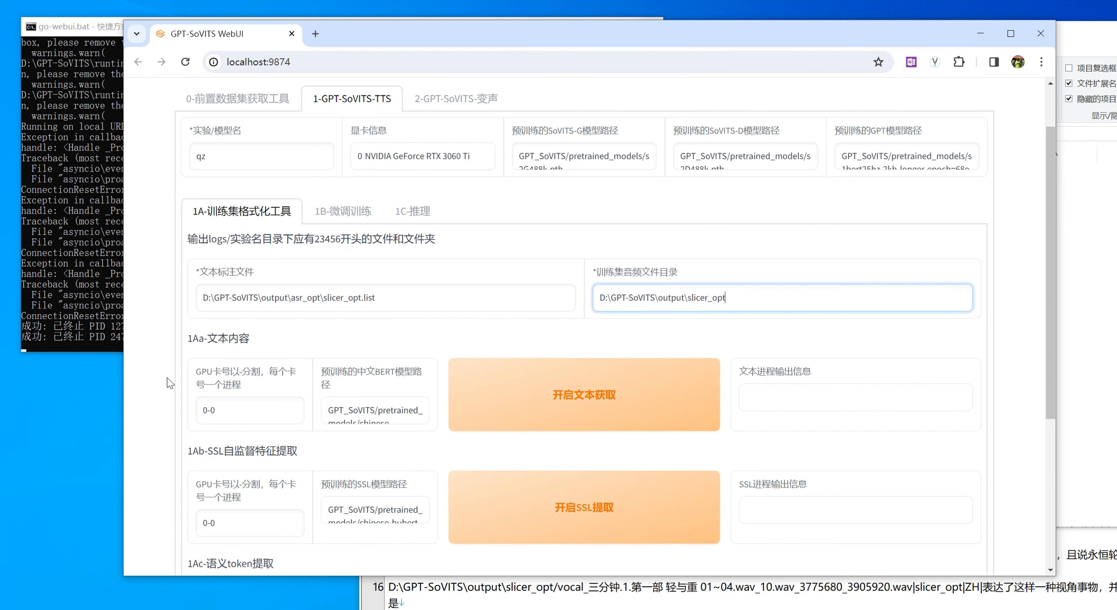
- Start the one-click training set formatting (开启一键三连) and arrange the console window to follow its progress
{"action": "scroll", "coordinate": [170, 383], "scroll_direction": "down", "scroll_amount": 1}
{"action": "scroll", "coordinate": [635, 468], "scroll_direction": "down", "scroll_amount": 4}
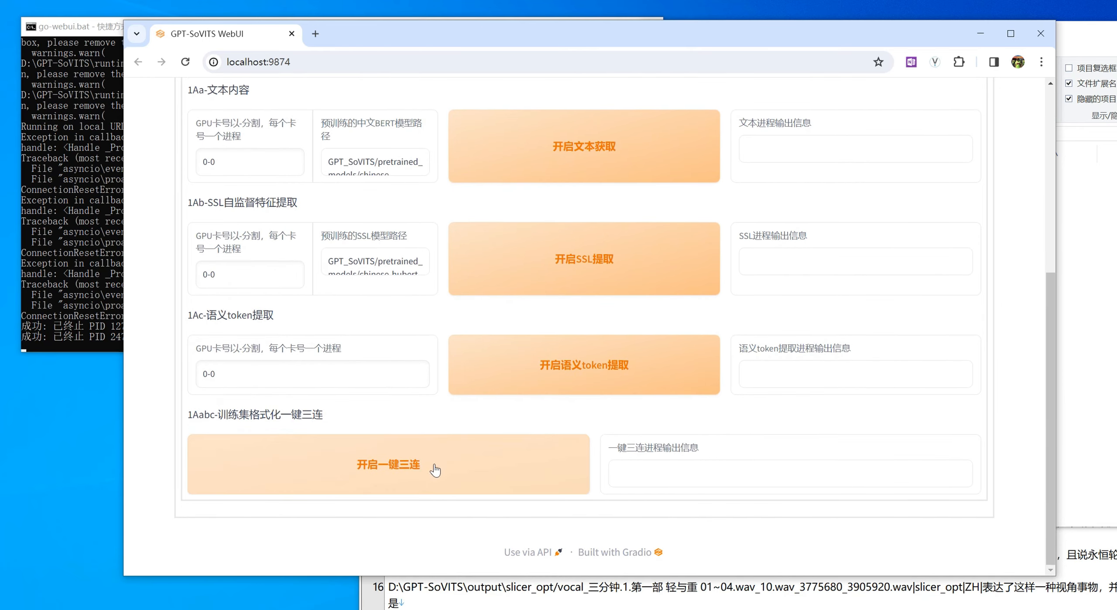
{"action": "left_click", "coordinate": [1077, 384]}
{"action": "key", "text": "alt+Tab"}
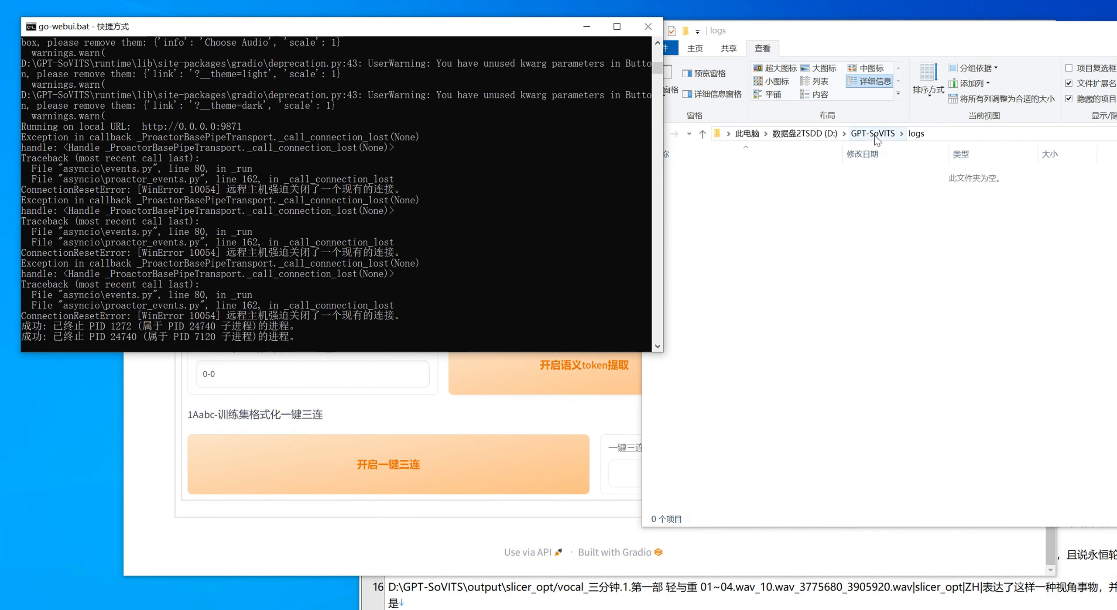
{"action": "left_click_drag", "start_coordinate": [380, 27], "coordinate": [387, 19]}
{"action": "left_click", "coordinate": [406, 469]}
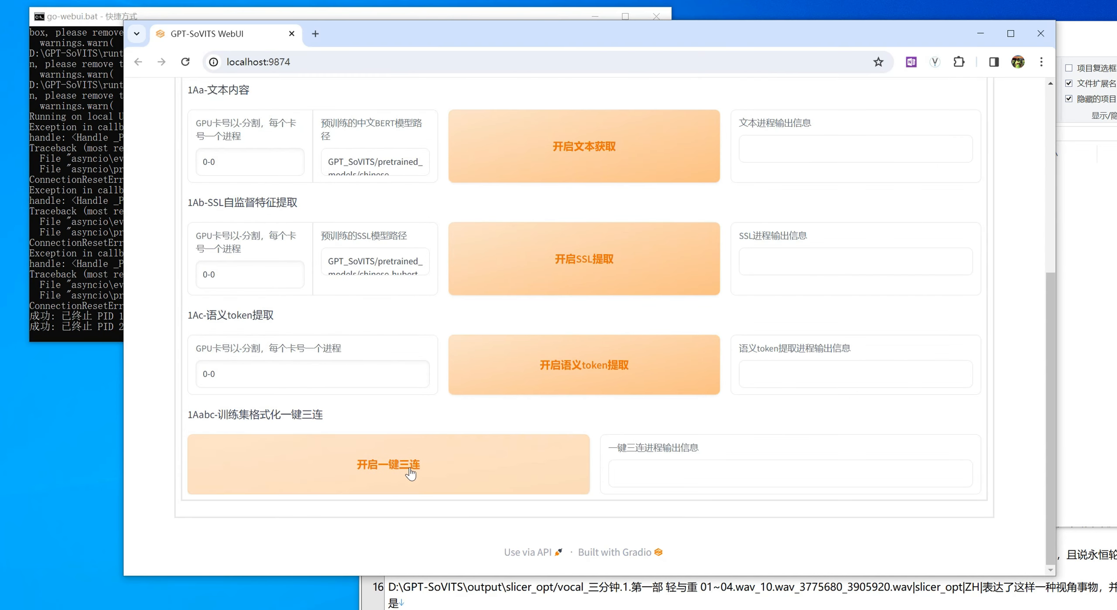
{"action": "left_click", "coordinate": [113, 263]}
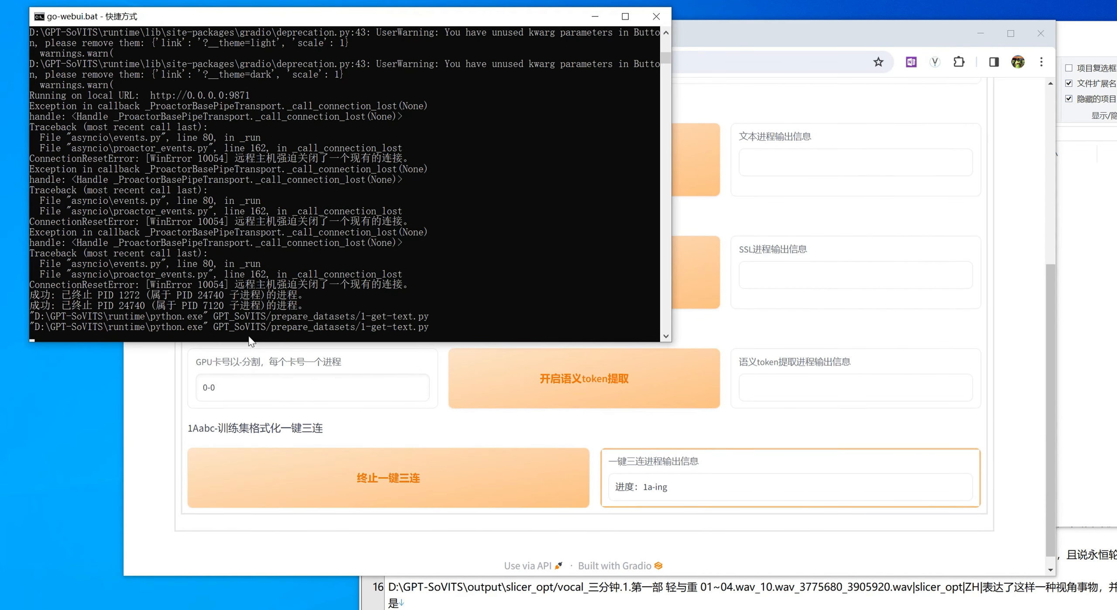
{"action": "left_click_drag", "start_coordinate": [672, 270], "coordinate": [562, 270]}
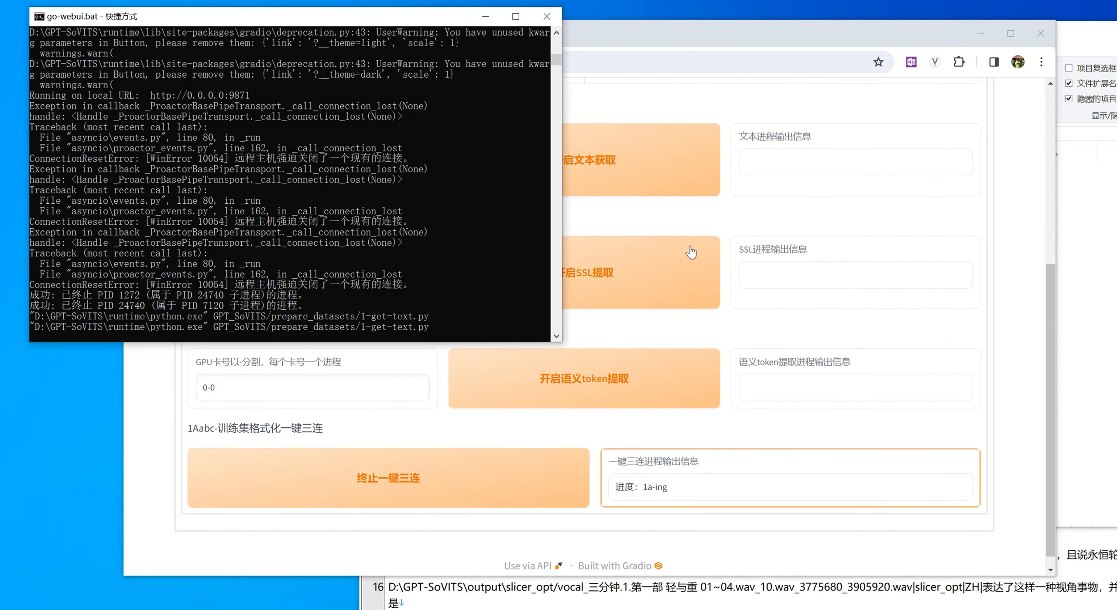
- Inspect the formatting output in the logs\qz folder in File Explorer, including the clips in 5-wav32k
{"action": "left_click", "coordinate": [1081, 238]}
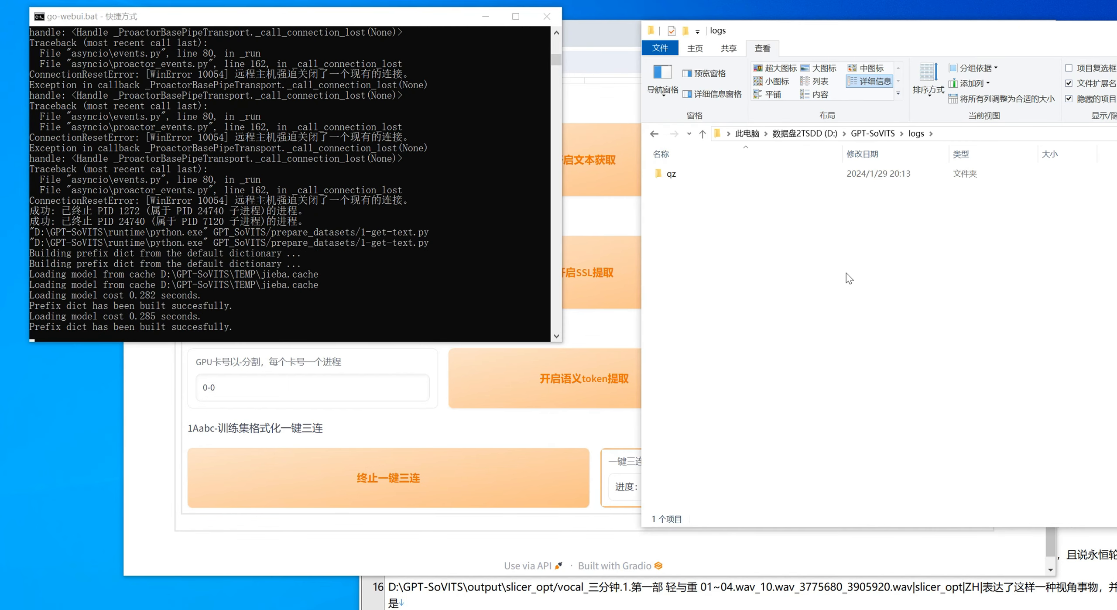
{"action": "double_click", "coordinate": [672, 174]}
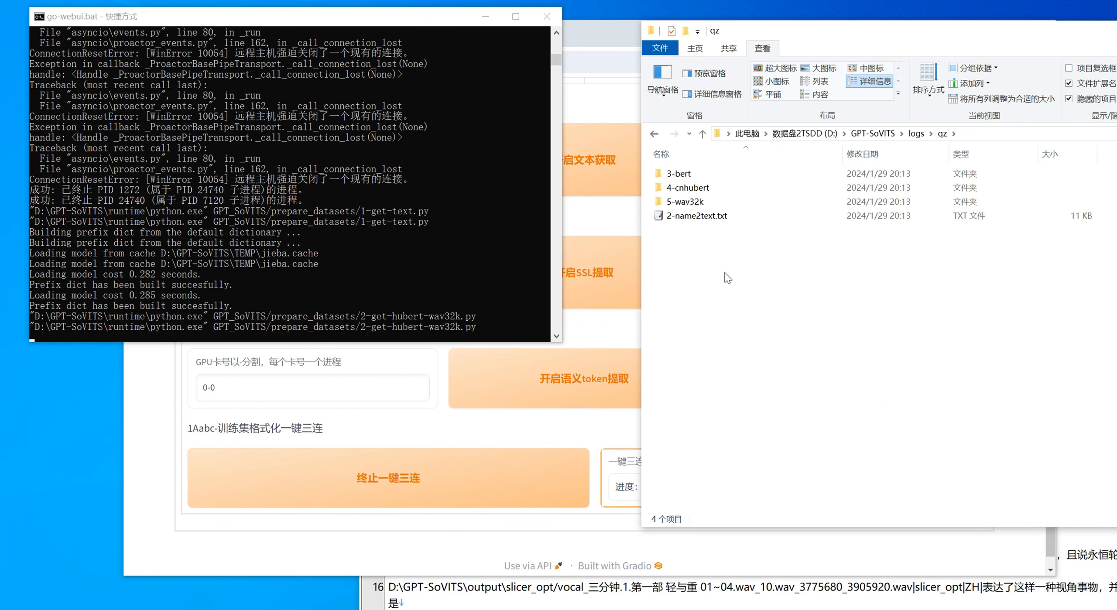
{"action": "double_click", "coordinate": [684, 202]}
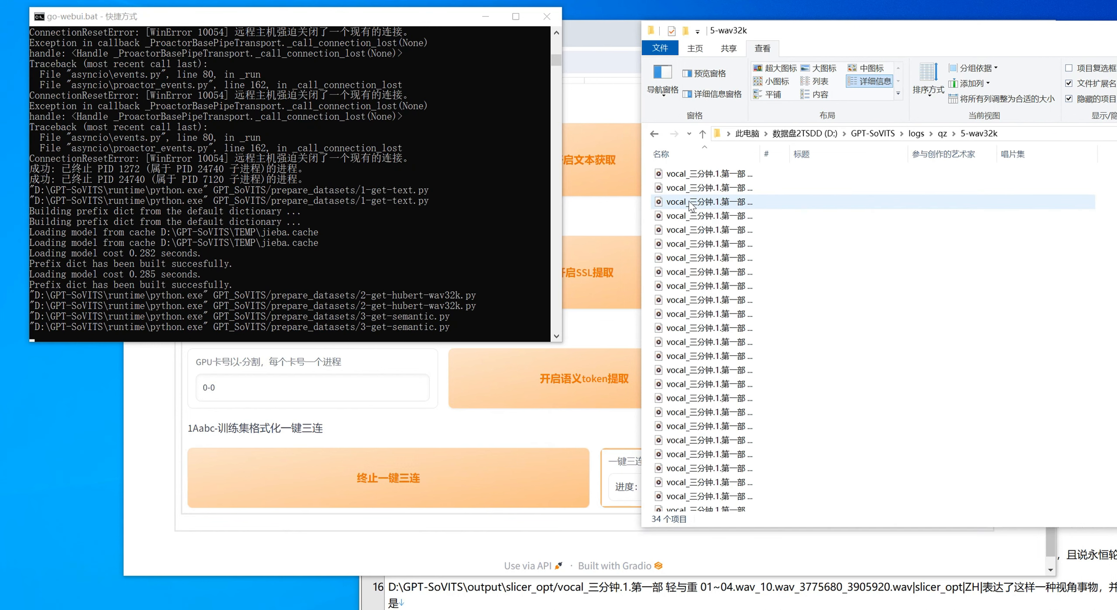
{"action": "left_click", "coordinate": [654, 134]}
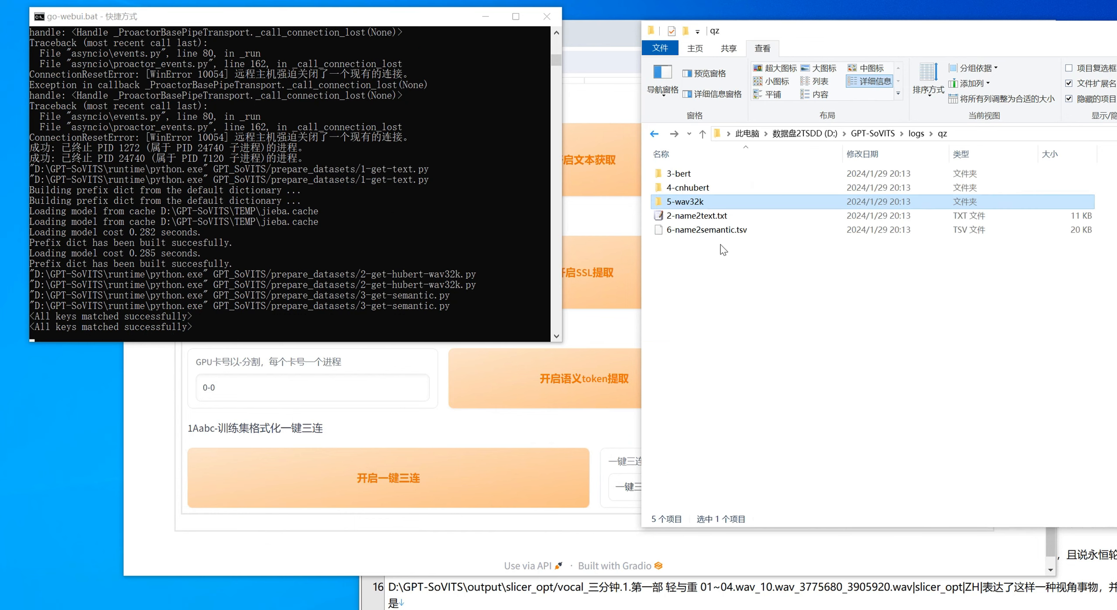
- Return to the WebUI and open the 1B-微调训练 fine-tuning settings for SoVITS and GPT training
{"action": "left_click", "coordinate": [161, 414]}
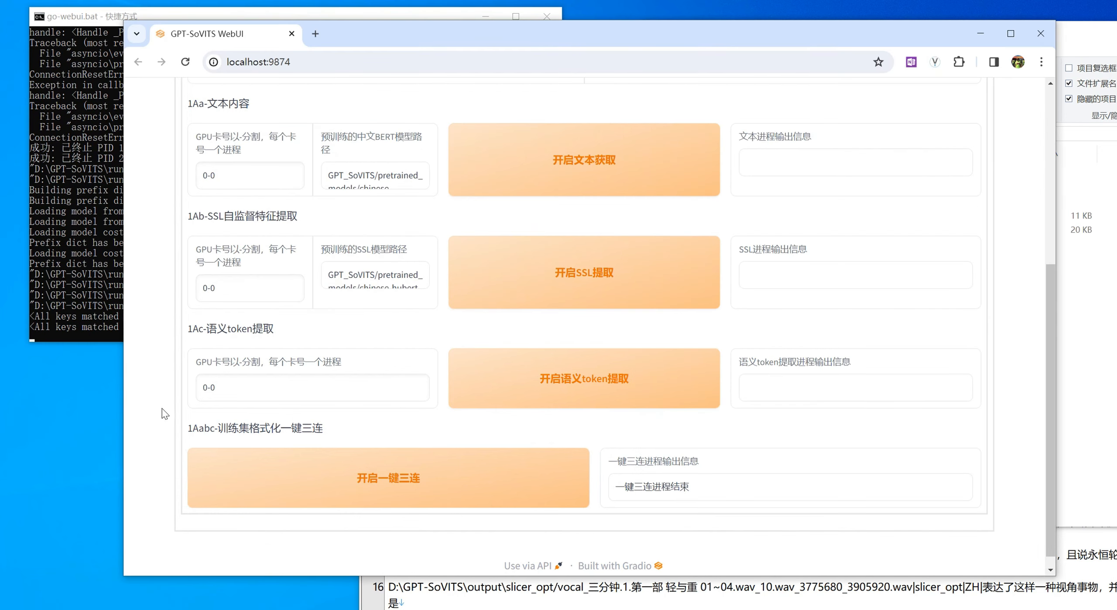
{"action": "scroll", "coordinate": [447, 417], "scroll_direction": "up", "scroll_amount": 5}
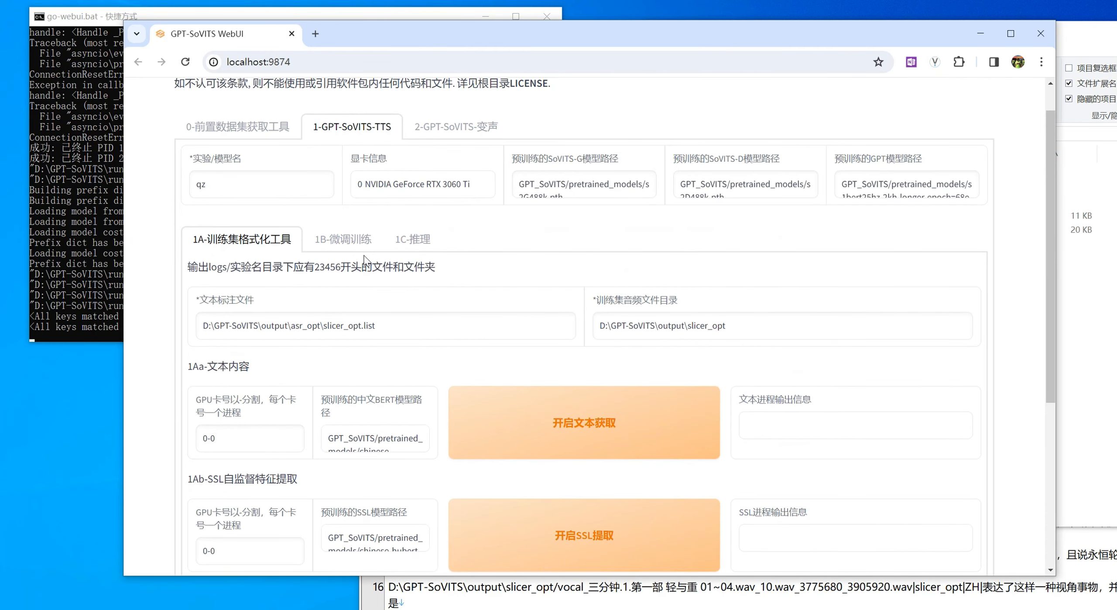
{"action": "left_click", "coordinate": [370, 267]}
{"action": "scroll", "coordinate": [406, 374], "scroll_direction": "down", "scroll_amount": 3}
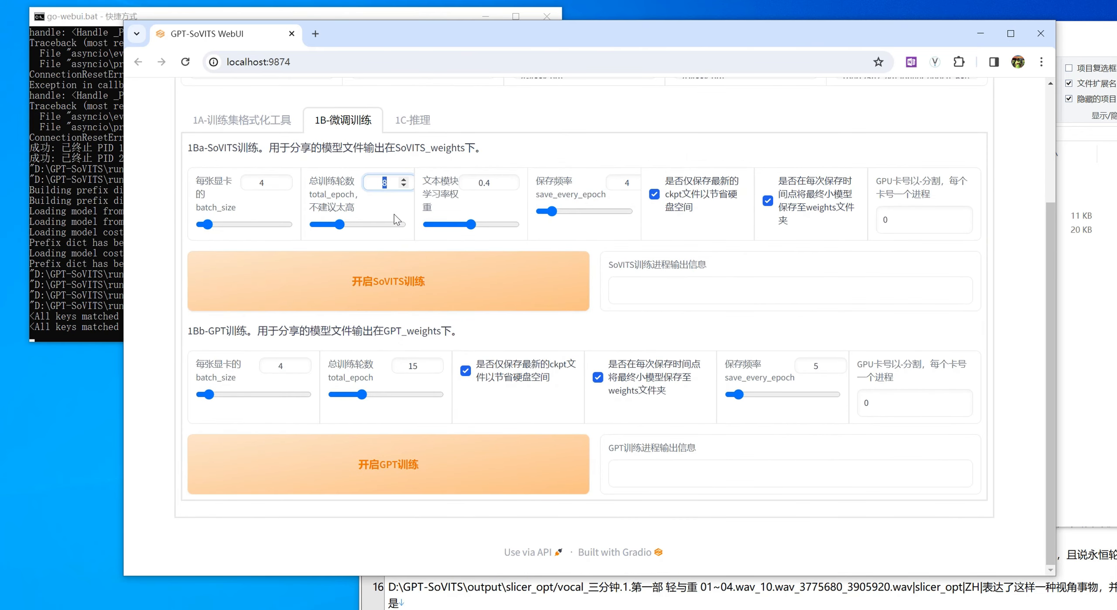
- Set SoVITS training to 25 epochs with a save frequency of 5 and GPT training to 20 epochs, and start the SoVITS training
{"action": "type", "text": "25"}
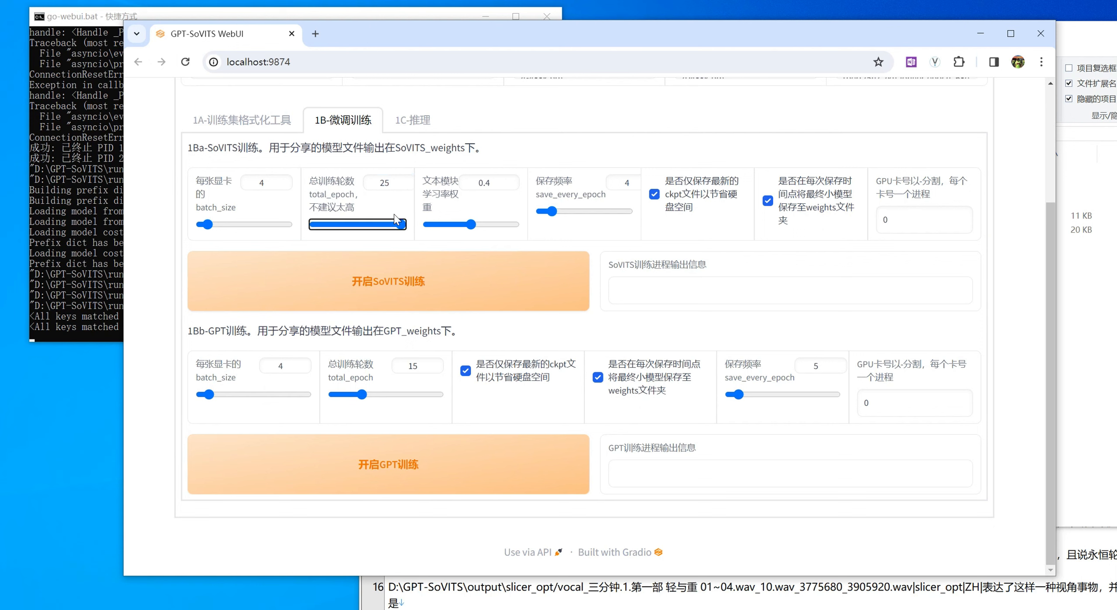
{"action": "double_click", "coordinate": [627, 182]}
{"action": "type", "text": "5"}
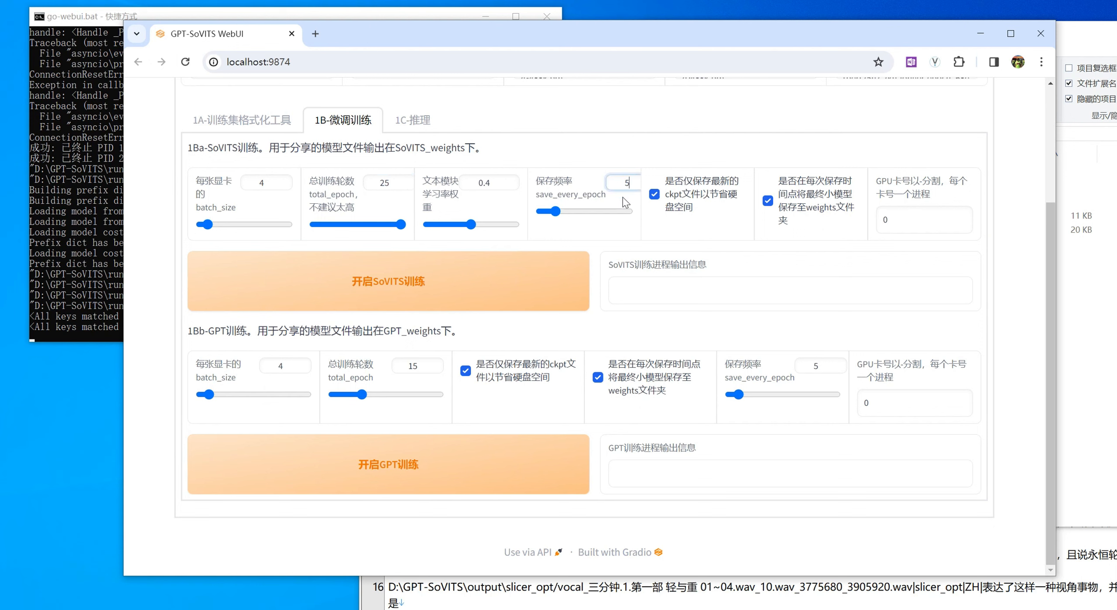
{"action": "double_click", "coordinate": [426, 371]}
{"action": "type", "text": "20"}
{"action": "left_click", "coordinate": [578, 238]}
{"action": "left_click", "coordinate": [524, 283]}
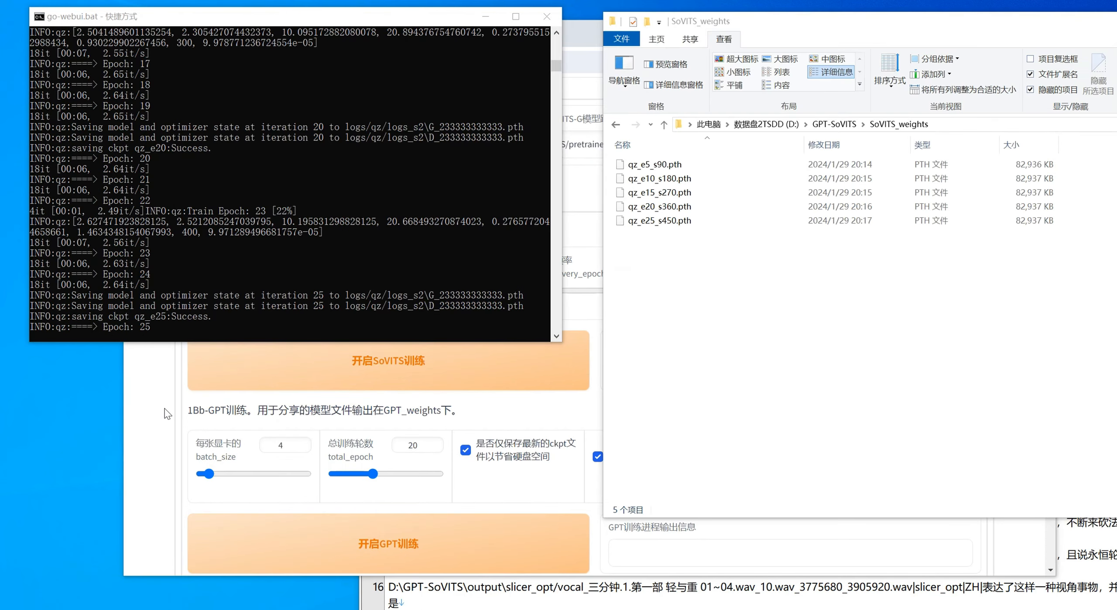
- Return to the WebUI to start the GPT training, and bring up the SoVITS_weights folder in File Explorer
{"action": "left_click", "coordinate": [167, 414]}
{"action": "left_click", "coordinate": [371, 544]}
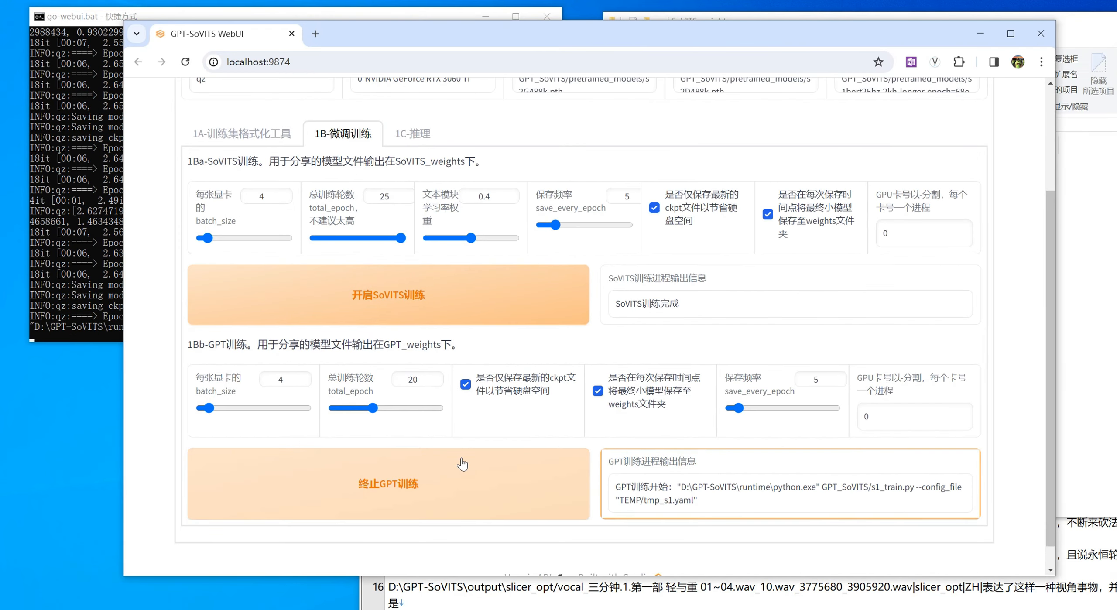
{"action": "left_click", "coordinate": [1106, 309]}
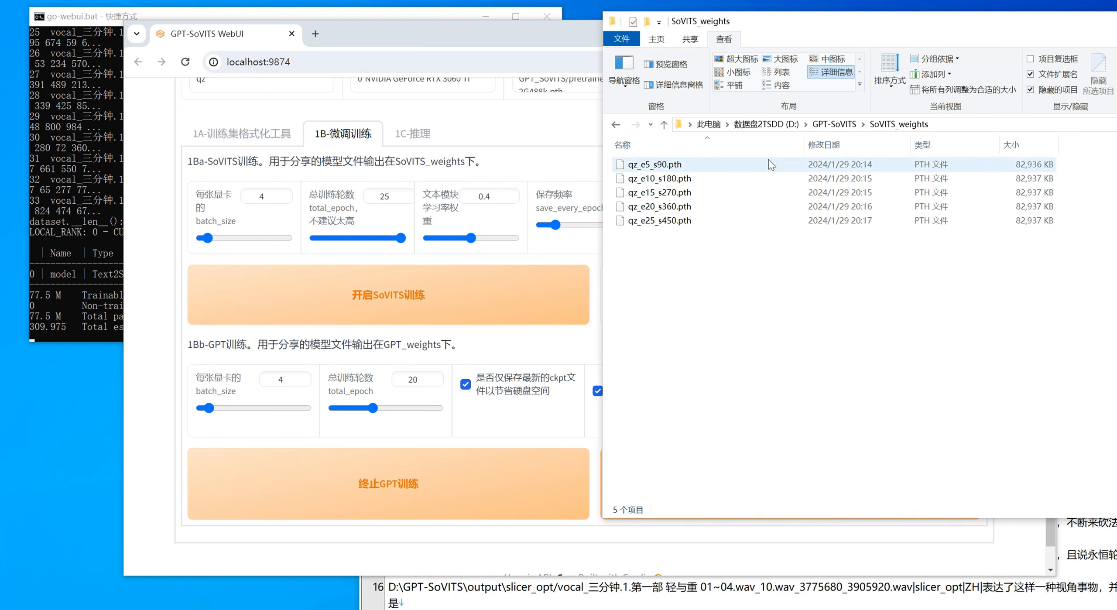
- Examine the training files in the logs\qz folder, including the audio clips in its 5-wav32k subfolder
{"action": "left_click", "coordinate": [834, 124]}
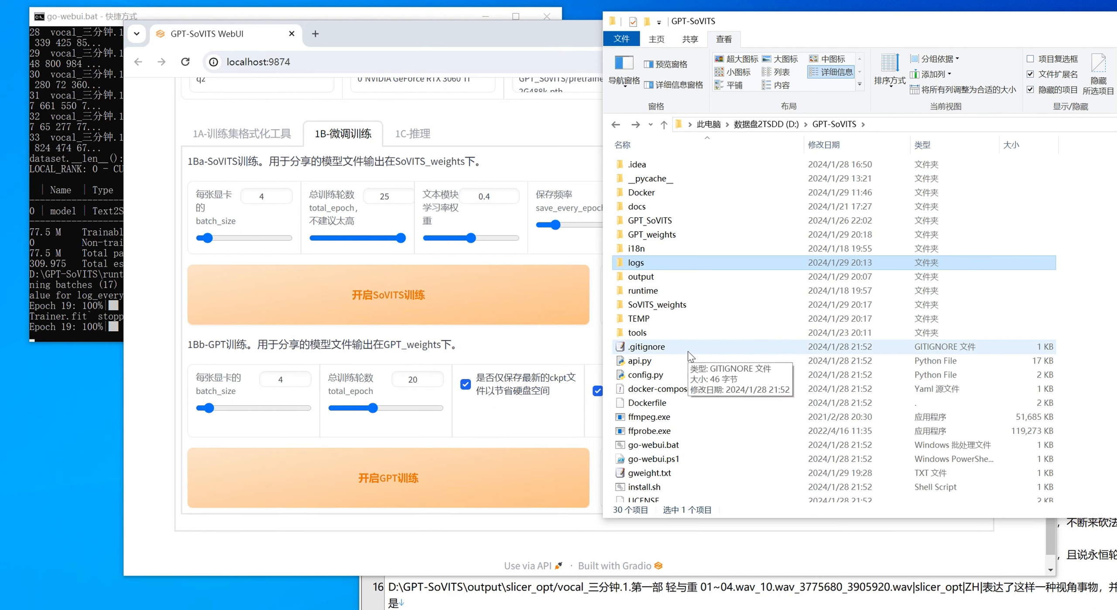
{"action": "double_click", "coordinate": [641, 263]}
{"action": "double_click", "coordinate": [637, 165]}
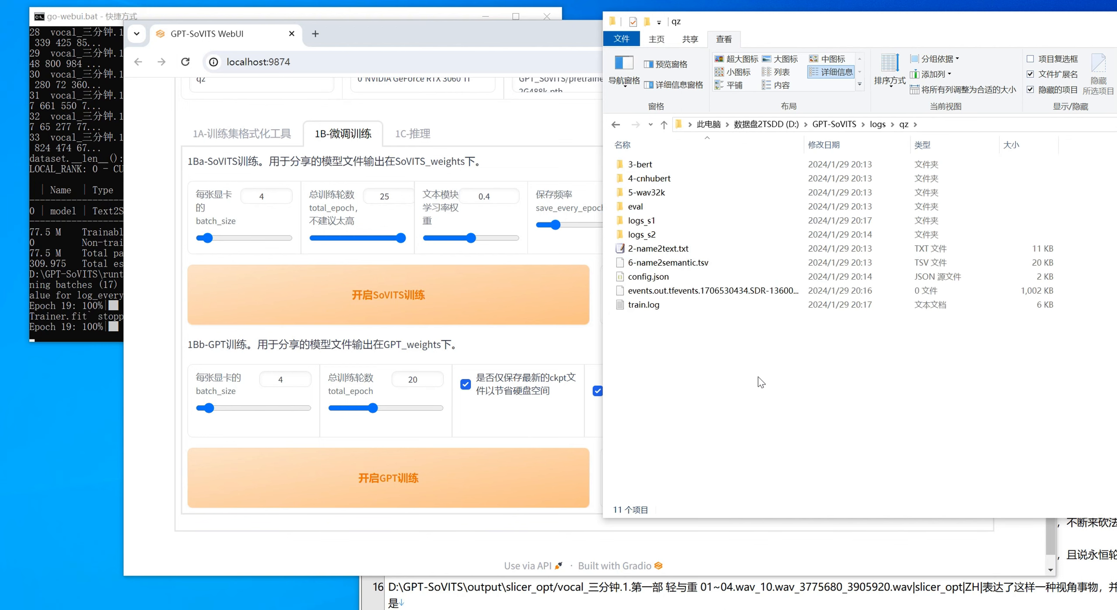
{"action": "left_click", "coordinate": [654, 192]}
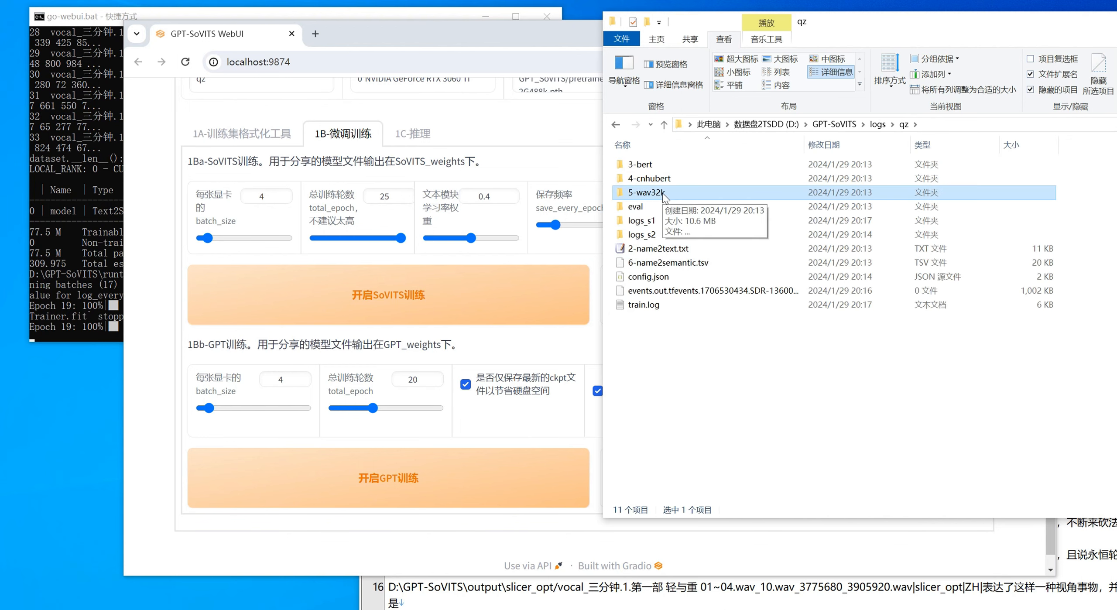
{"action": "double_click", "coordinate": [655, 193]}
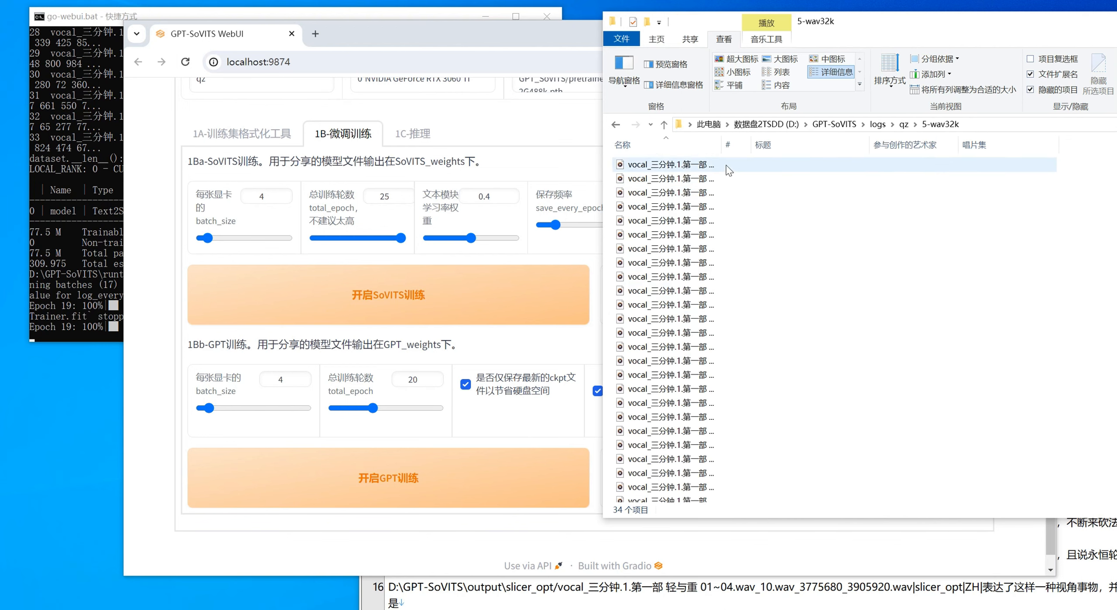
{"action": "left_click", "coordinate": [615, 124]}
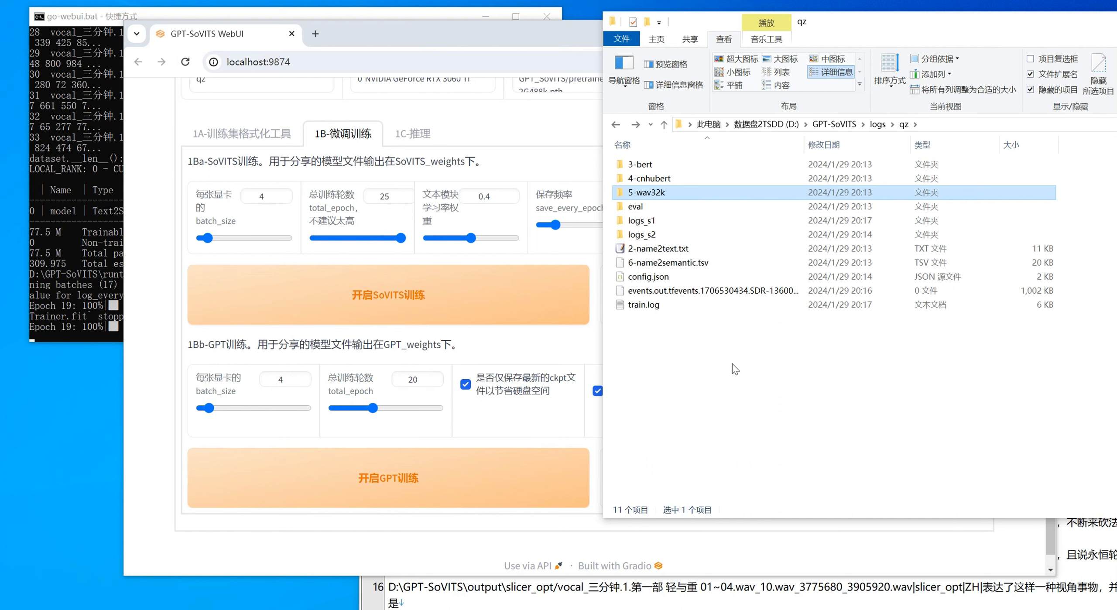
{"action": "left_click", "coordinate": [734, 369]}
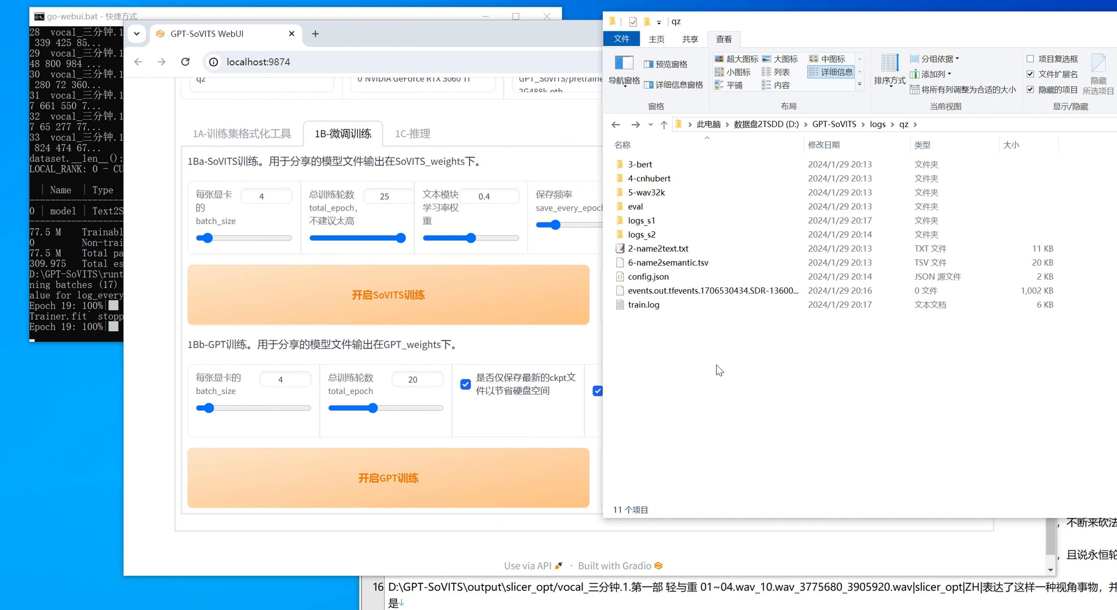
- Check the GPT training output in the console window and the training status of both models in the WebUI
{"action": "left_click", "coordinate": [103, 23]}
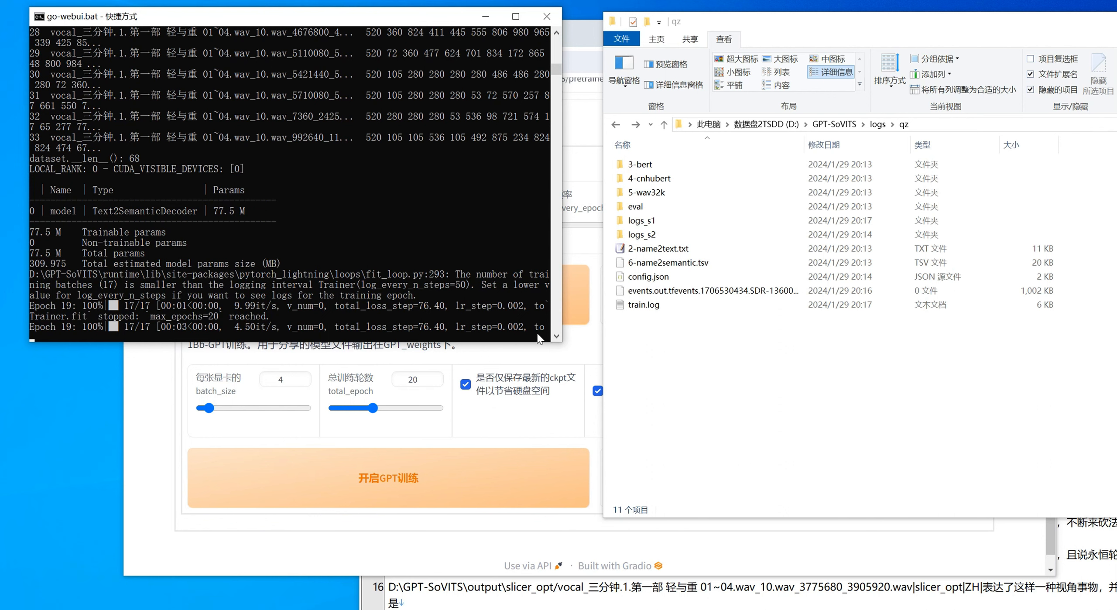
{"action": "left_click", "coordinate": [163, 425]}
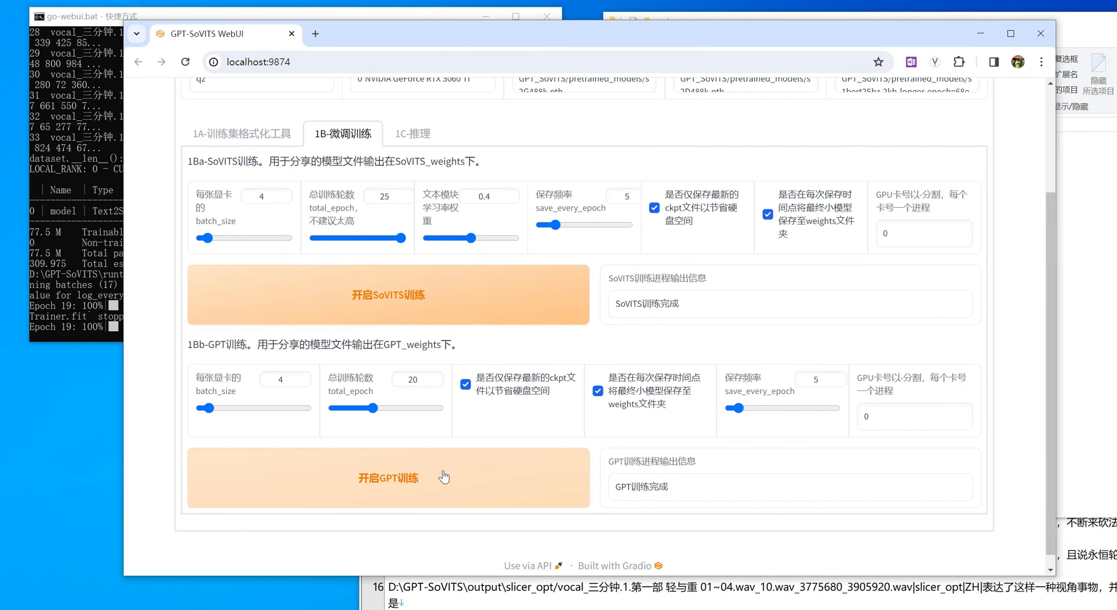
{"action": "scroll", "coordinate": [432, 344], "scroll_direction": "up", "scroll_amount": 3}
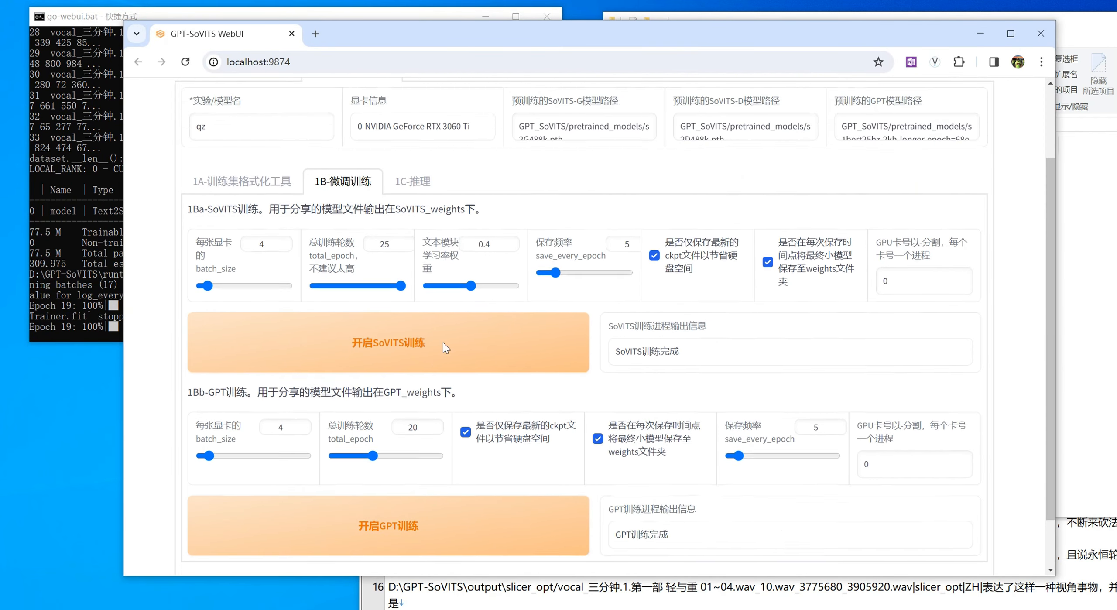
- Examine the saved qz model files in the GPT_weights and SoVITS_weights folders in File Explorer
{"action": "left_click", "coordinate": [1083, 292]}
{"action": "key", "text": "alt+Up"}
{"action": "key", "text": "alt+Up"}
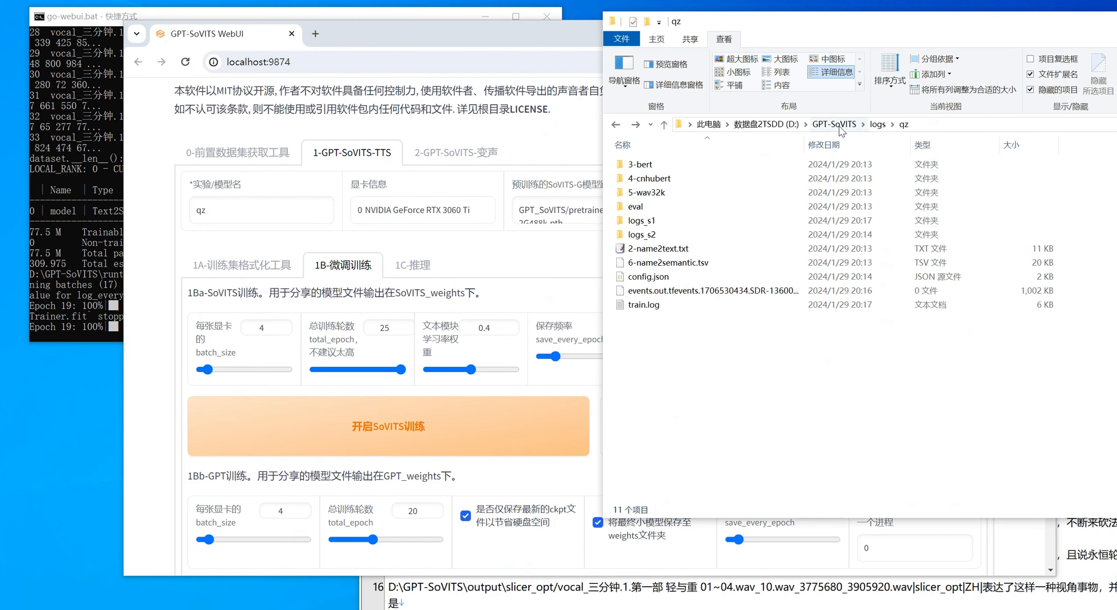
{"action": "double_click", "coordinate": [652, 236]}
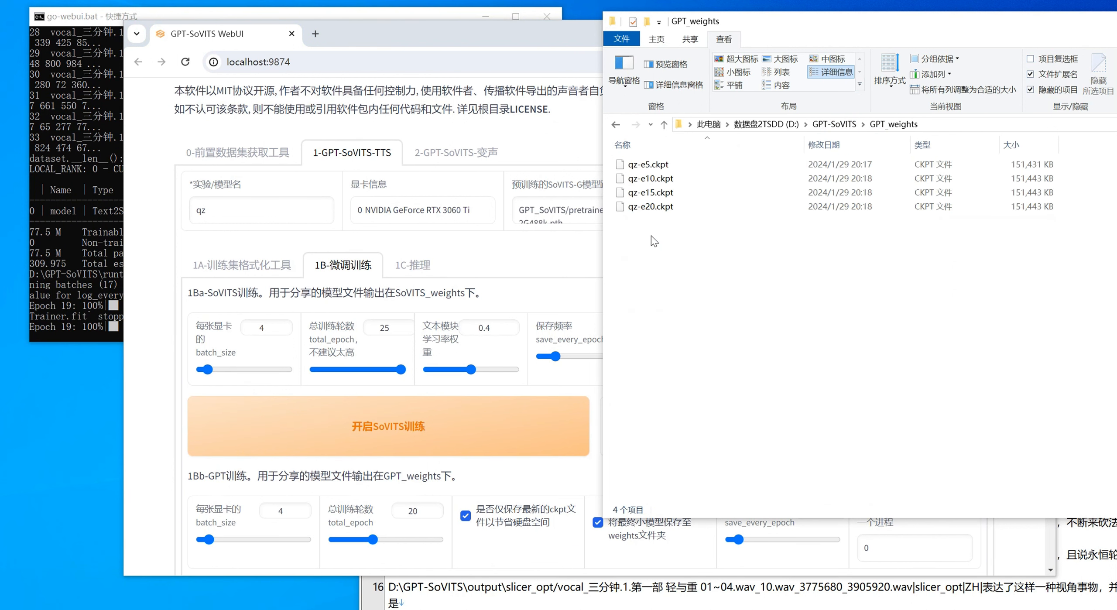
{"action": "left_click", "coordinate": [834, 124]}
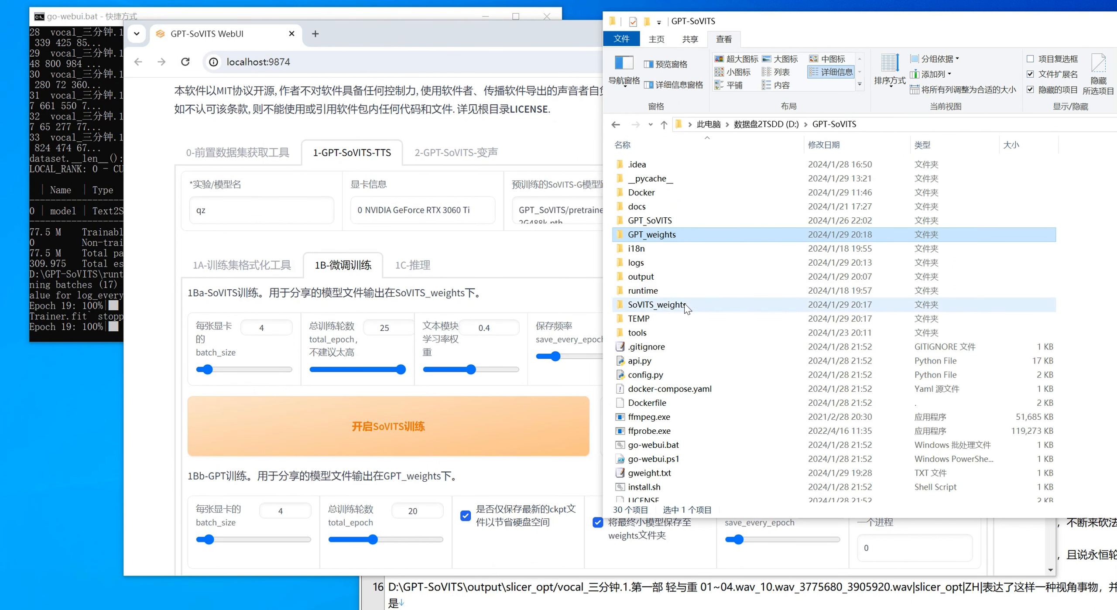
{"action": "double_click", "coordinate": [672, 303]}
- Return to the WebUI, open the 1C-推理 inference settings and enable the TTS inference WebUI
{"action": "left_click", "coordinate": [418, 238]}
{"action": "scroll", "coordinate": [418, 238], "scroll_direction": "down", "scroll_amount": 3}
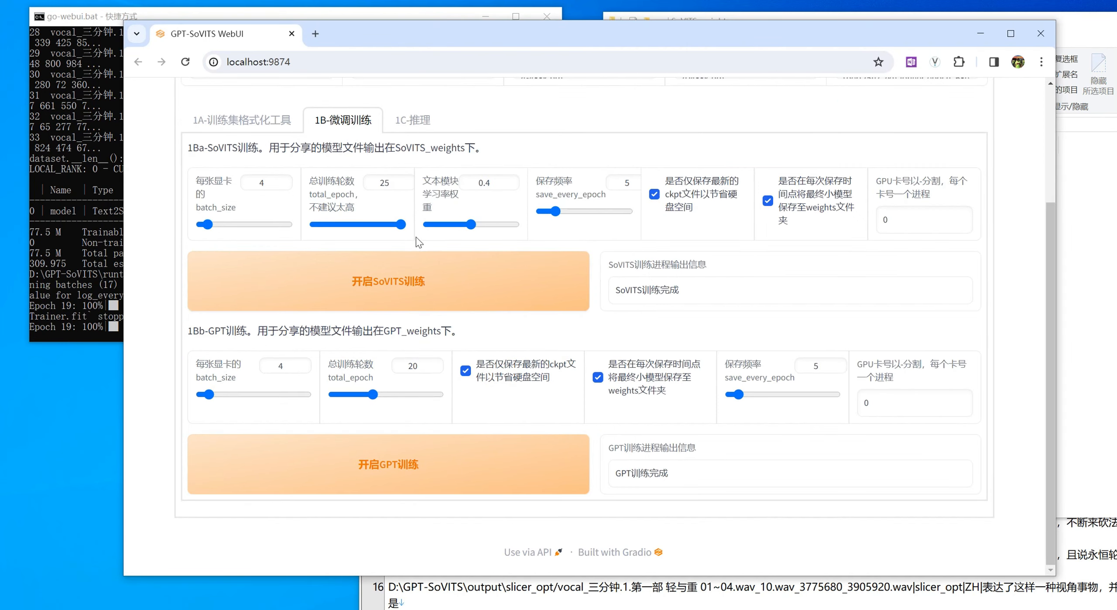
{"action": "left_click", "coordinate": [412, 119]}
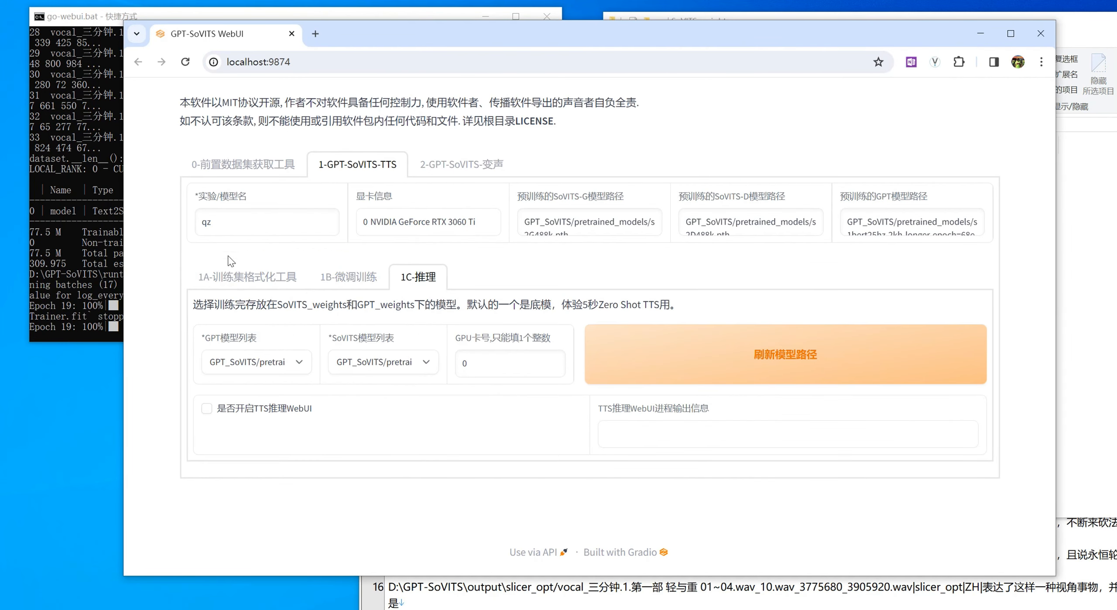
{"action": "left_click", "coordinate": [207, 408]}
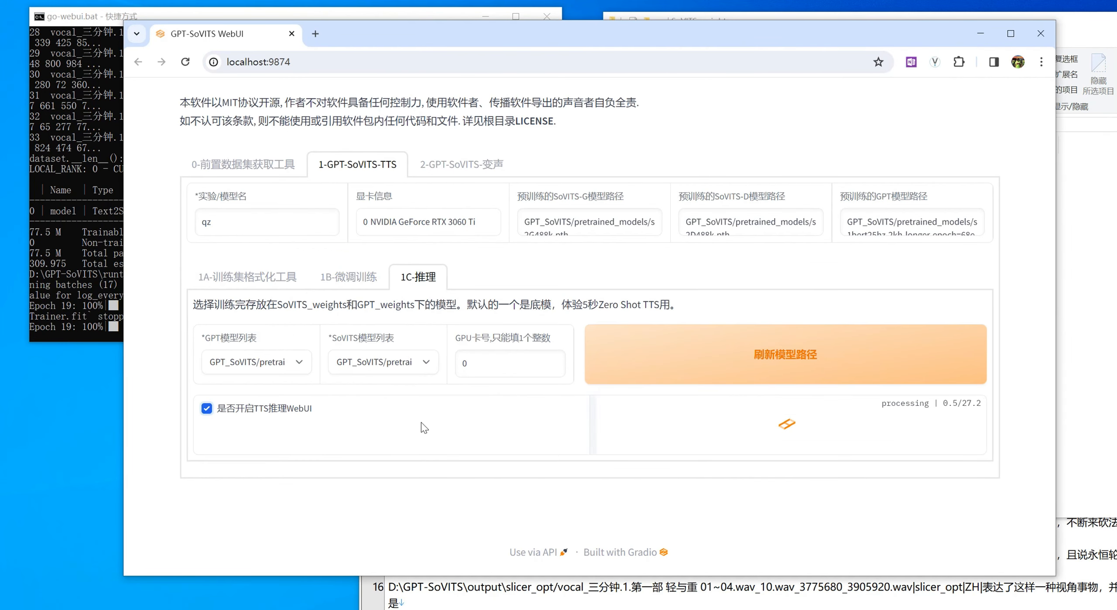
- Select GPT_weights/qz-e20.ckpt as the GPT model and SoVITS_weights/qz_e25_s450.pth as the SoVITS model
{"action": "left_click", "coordinate": [343, 197]}
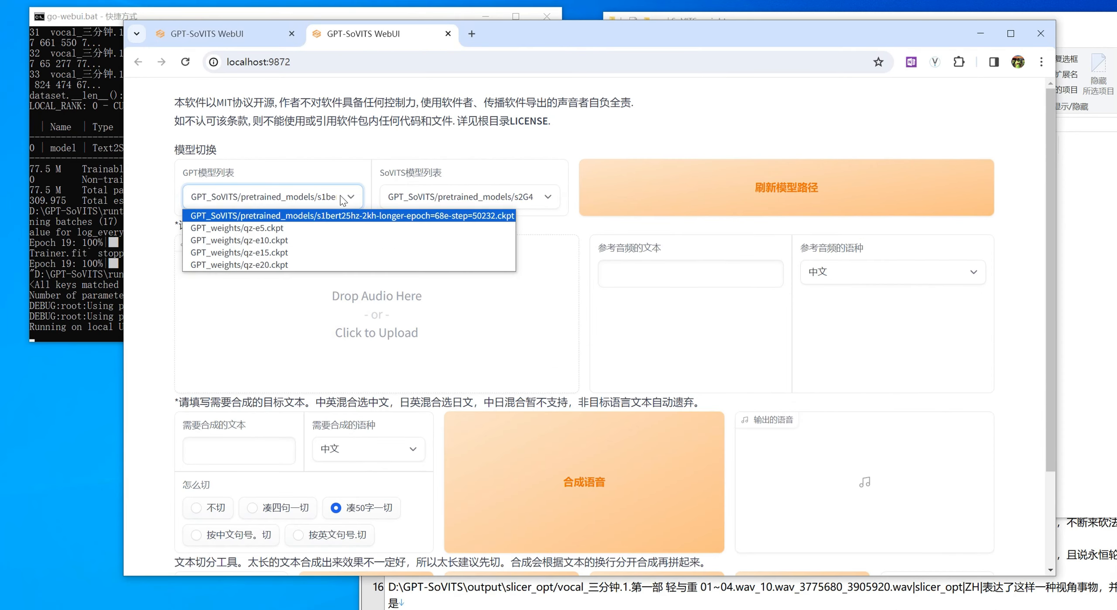
{"action": "left_click", "coordinate": [270, 265]}
{"action": "left_click", "coordinate": [547, 197]}
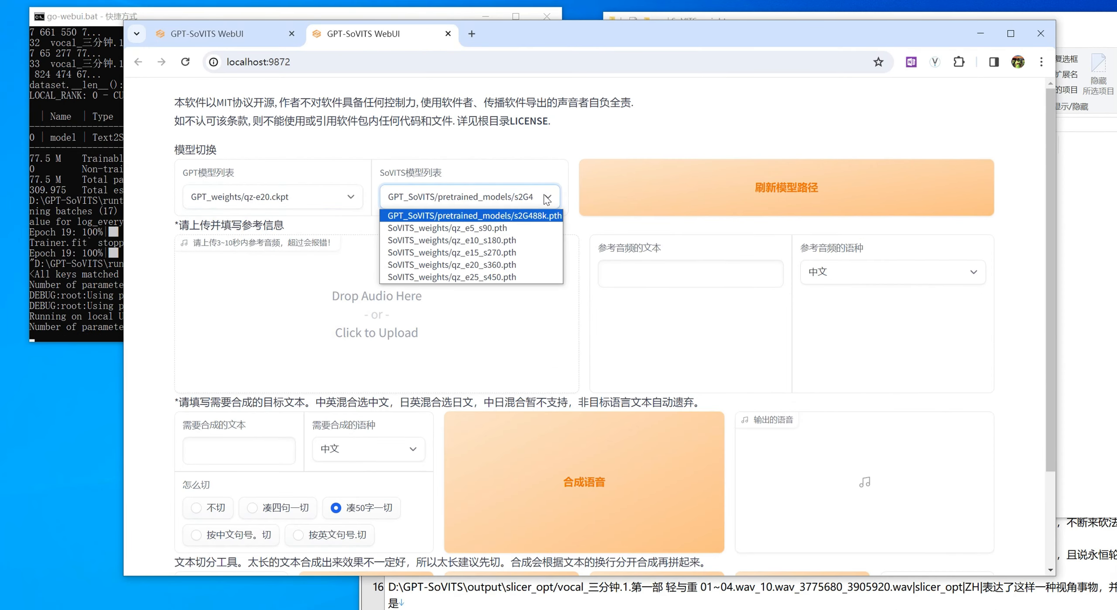
{"action": "left_click", "coordinate": [494, 276]}
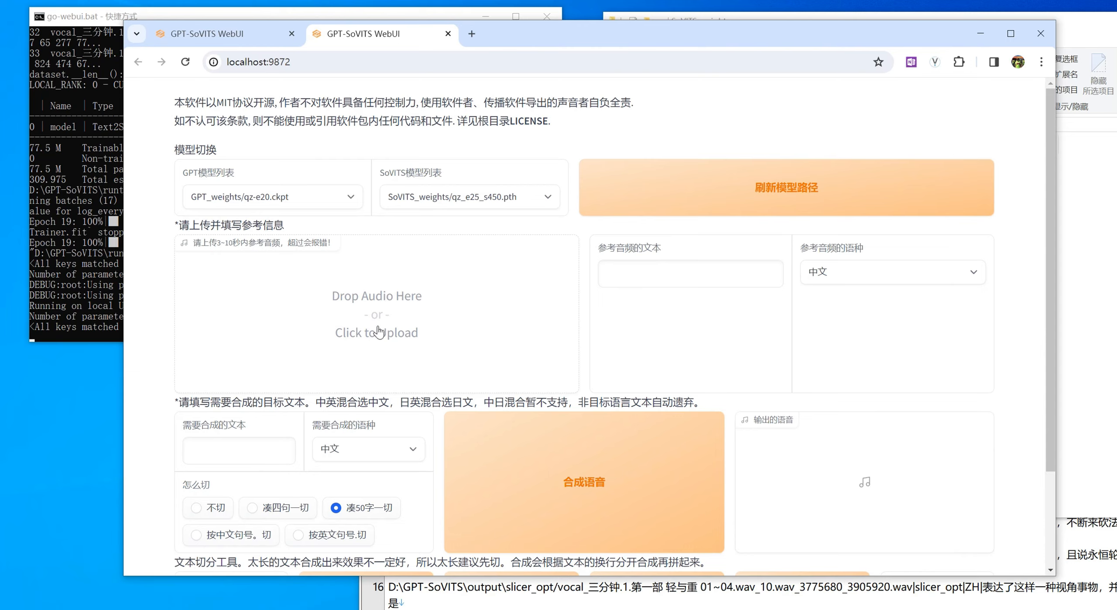
- Reload slicer_opt.list in EmEditor and copy the line 4 sentence 也丝毫改变不了世界的面目。 into the inference WebUI's reference audio text
{"action": "left_click", "coordinate": [368, 604]}
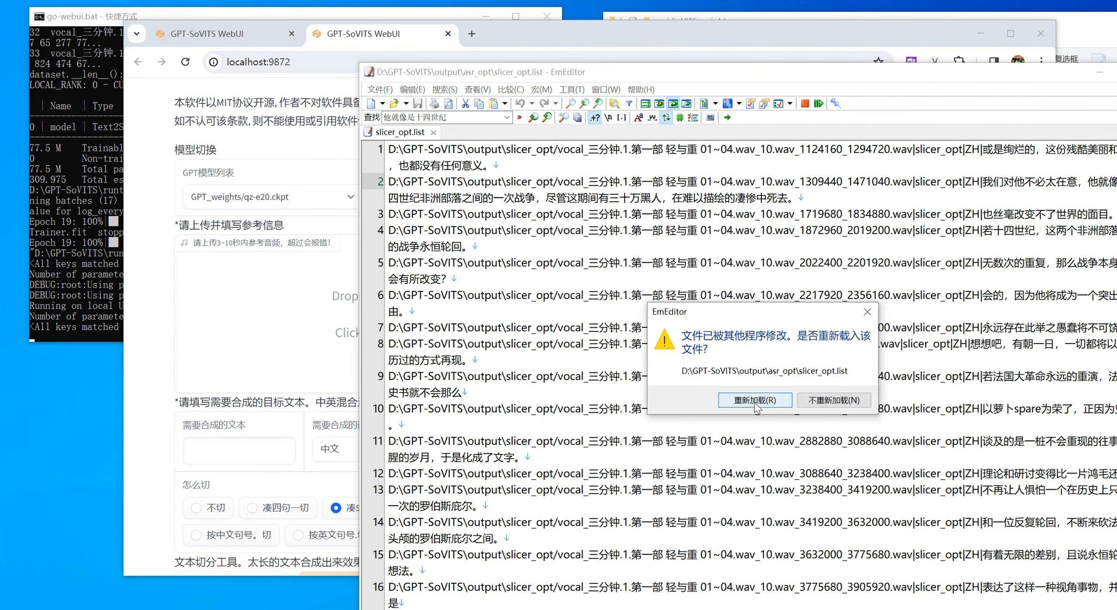
{"action": "left_click", "coordinate": [754, 404]}
{"action": "left_click_drag", "start_coordinate": [883, 74], "coordinate": [779, 60]}
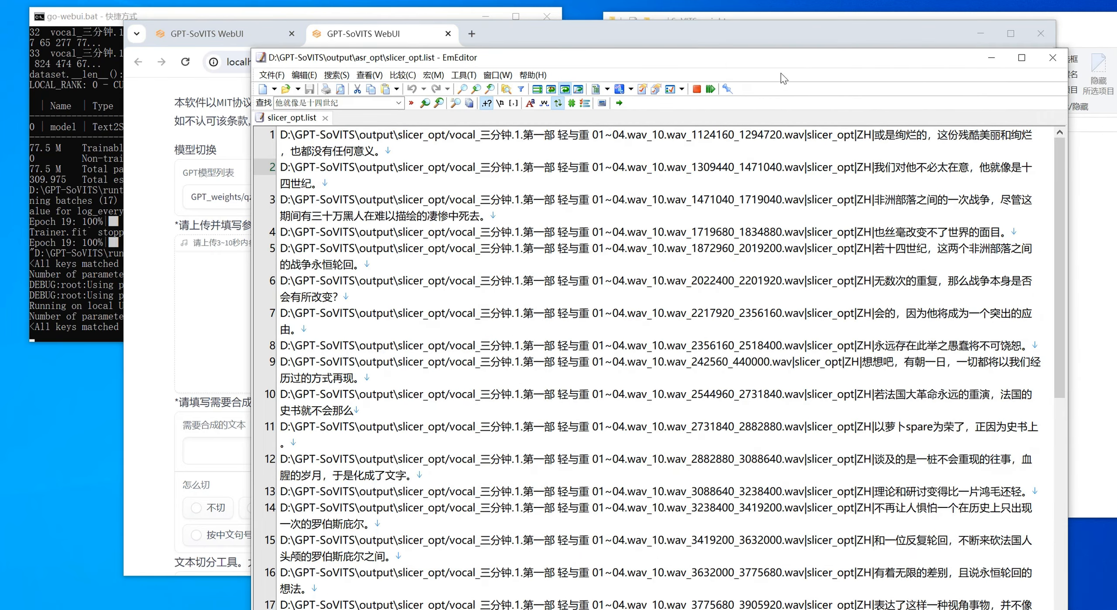
{"action": "left_click_drag", "start_coordinate": [780, 210], "coordinate": [648, 212]}
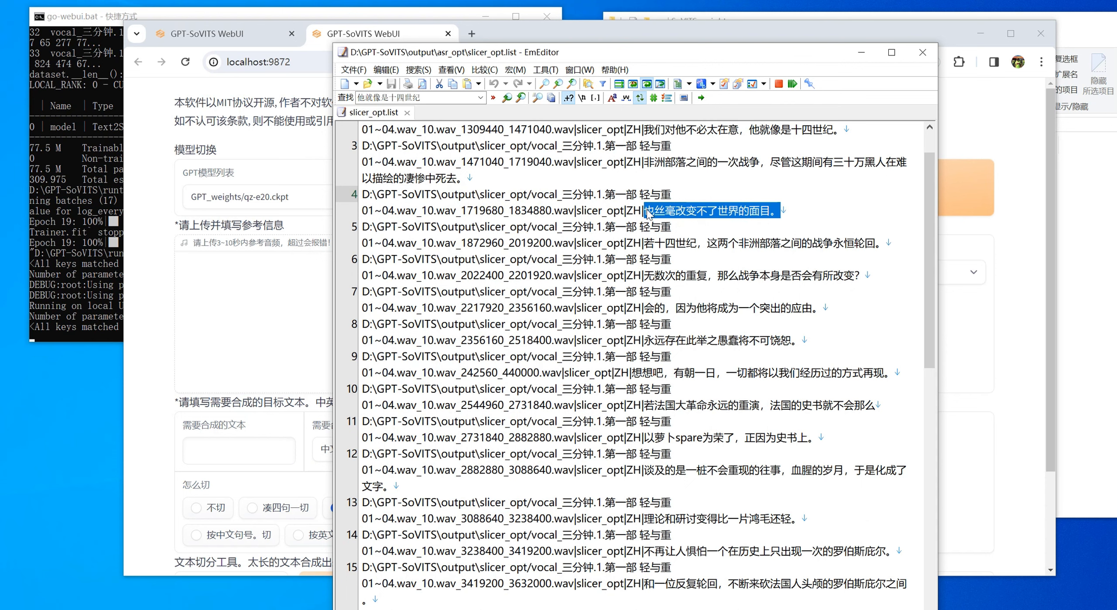
{"action": "key", "text": "ctrl+c"}
{"action": "left_click", "coordinate": [161, 282]}
{"action": "left_click", "coordinate": [637, 274]}
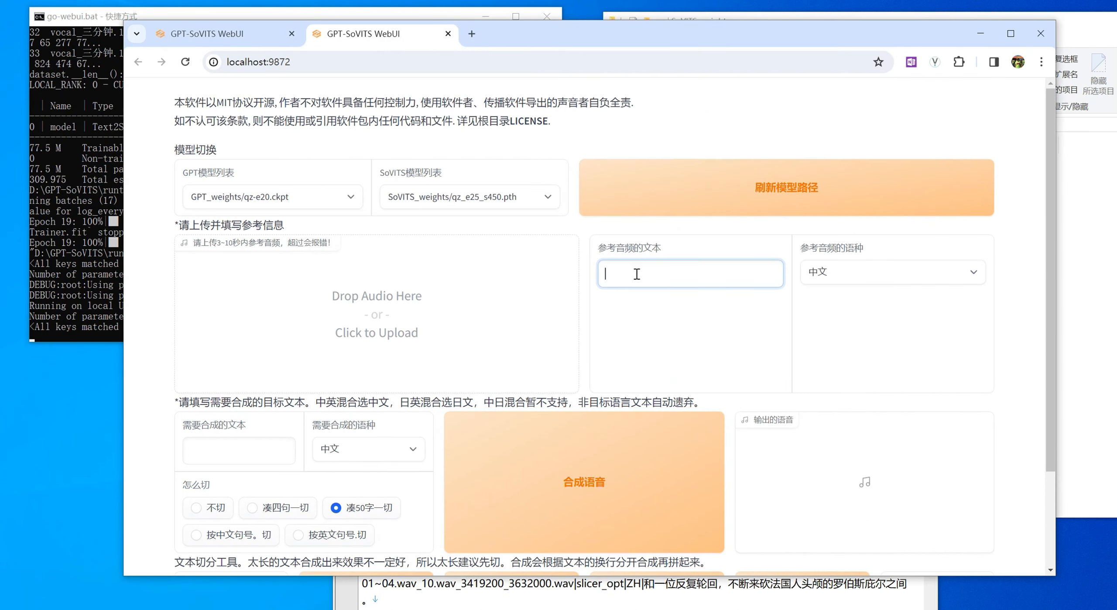
{"action": "key", "text": "ctrl+v"}
- Upload the slicer_opt clip ending in 1719680_1834880.wav, matching line 4 of the list, as reference audio and play it
{"action": "left_click", "coordinate": [325, 327]}
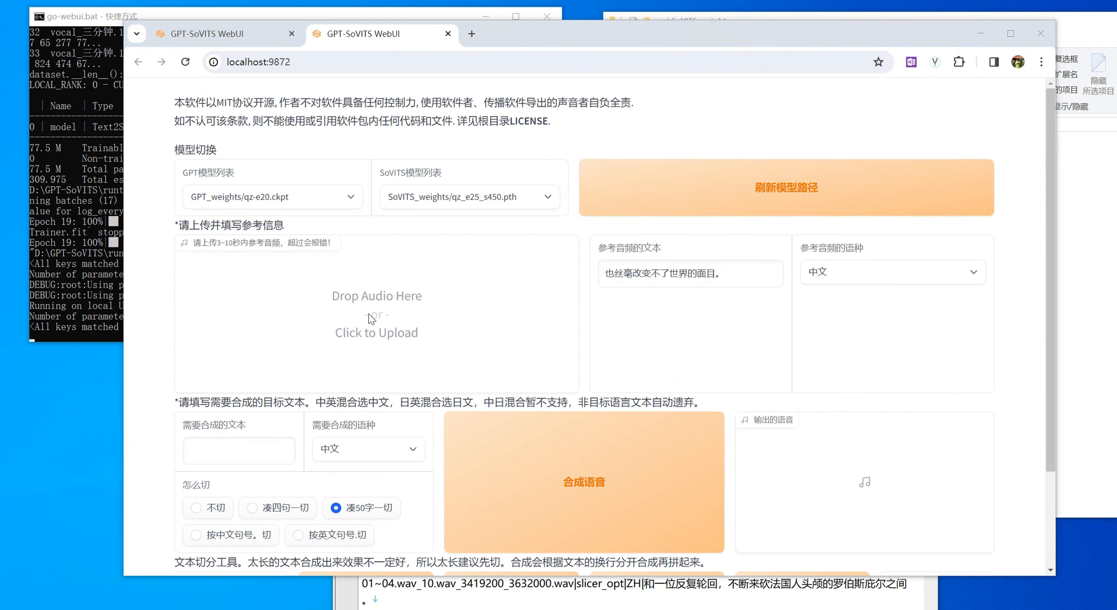
{"action": "left_click", "coordinate": [342, 609]}
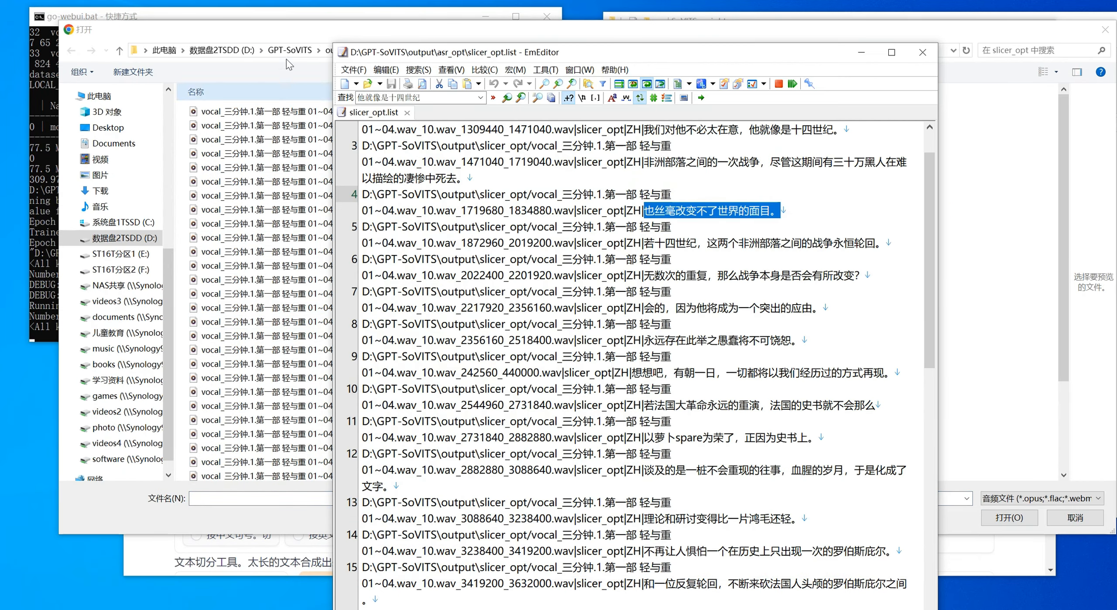
{"action": "left_click", "coordinate": [288, 36]}
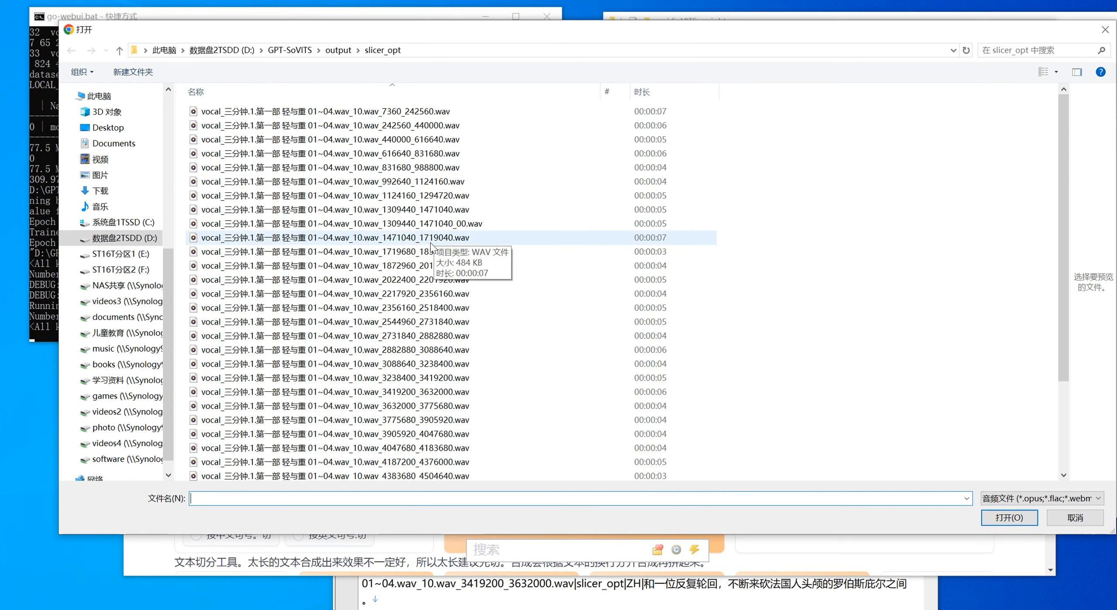
{"action": "double_click", "coordinate": [406, 252]}
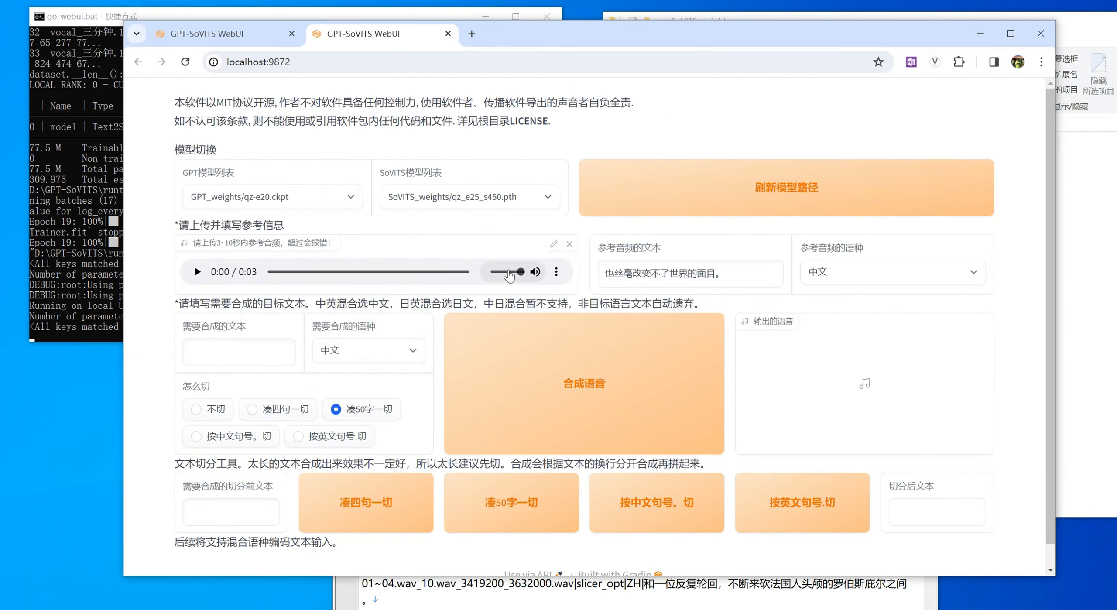
{"action": "left_click", "coordinate": [197, 272]}
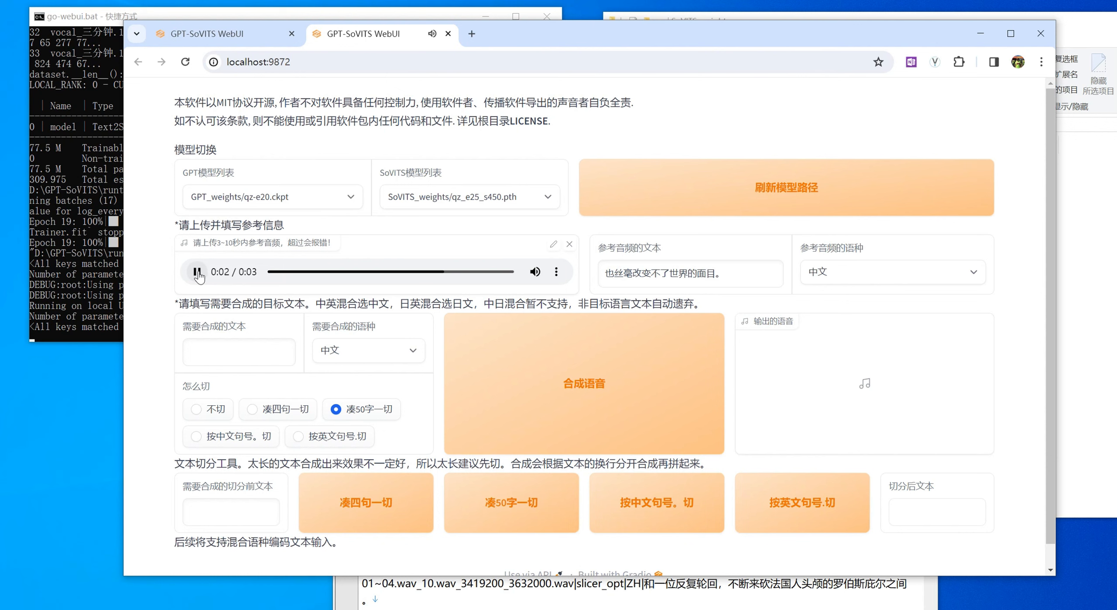
- Synthesize the sentence 也丝毫改变不了世界的面目。 with the 不切 splitting option, and play the reference and output audio to compare them
{"action": "left_click", "coordinate": [258, 353]}
{"action": "key", "text": "ctrl+v"}
{"action": "left_click", "coordinate": [196, 421]}
{"action": "left_click", "coordinate": [578, 397]}
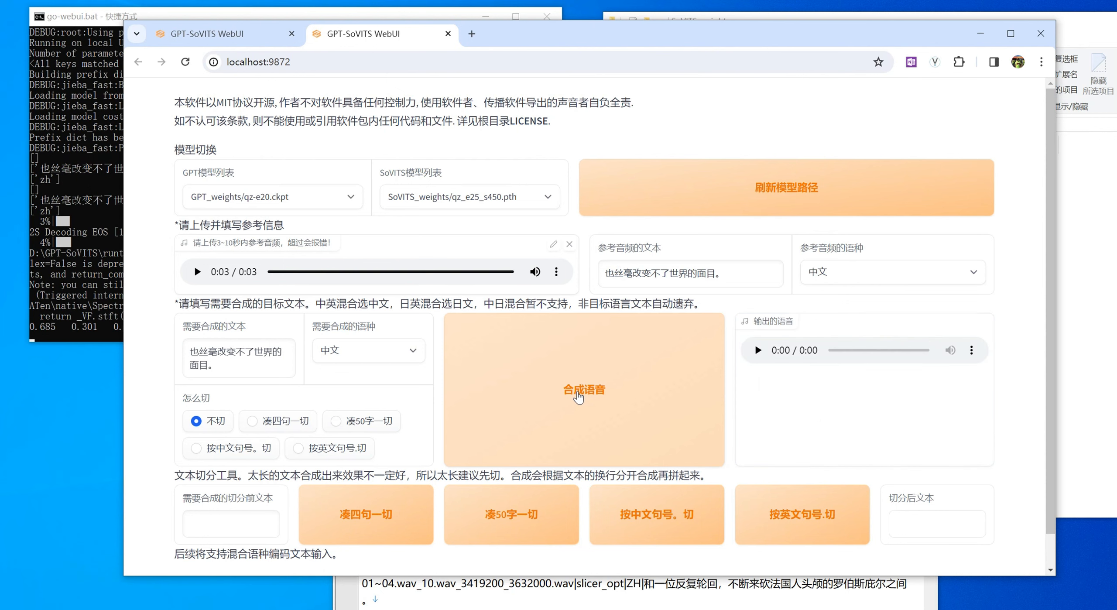
{"action": "left_click", "coordinate": [196, 273]}
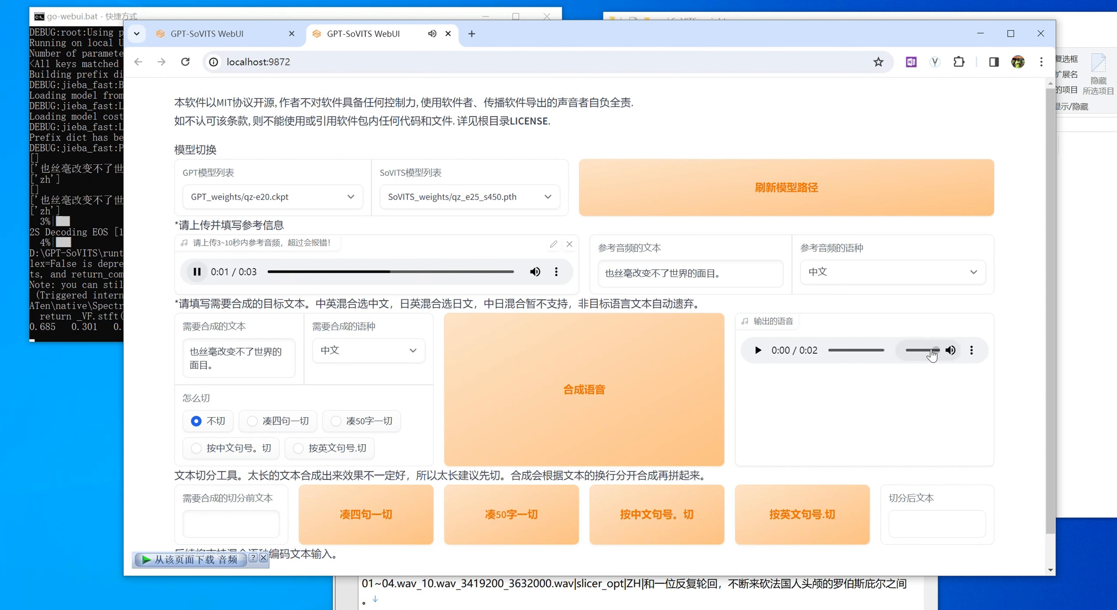
{"action": "left_click", "coordinate": [758, 351]}
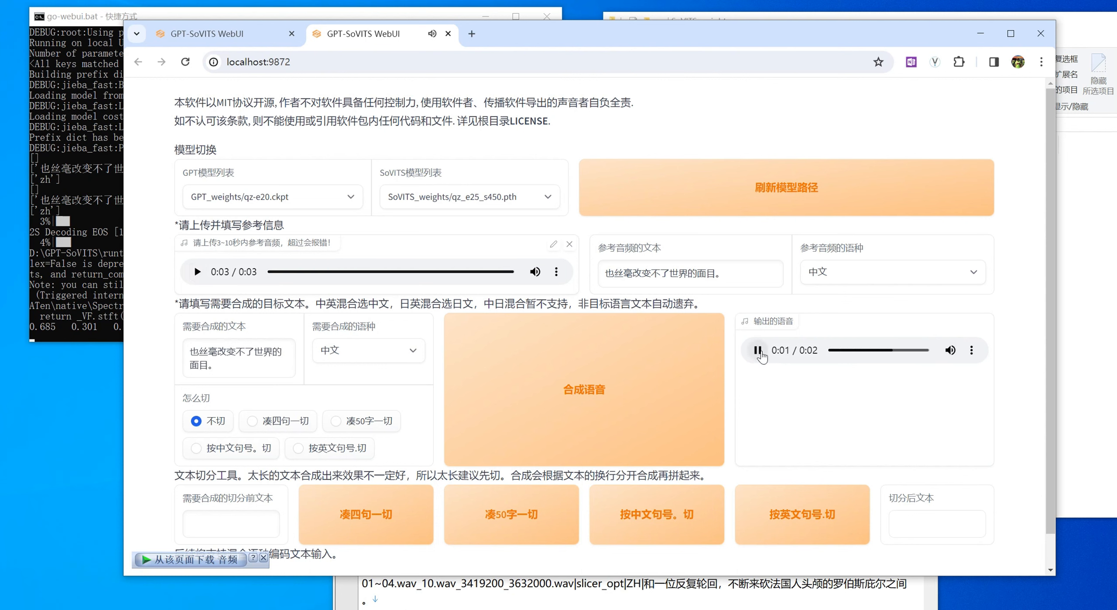
- Replay the synthesized output audio of the sentence 也丝毫改变不了世界的面目。 to judge its quality
{"action": "left_click", "coordinate": [758, 351]}
{"action": "mouse_move", "coordinate": [925, 356]}
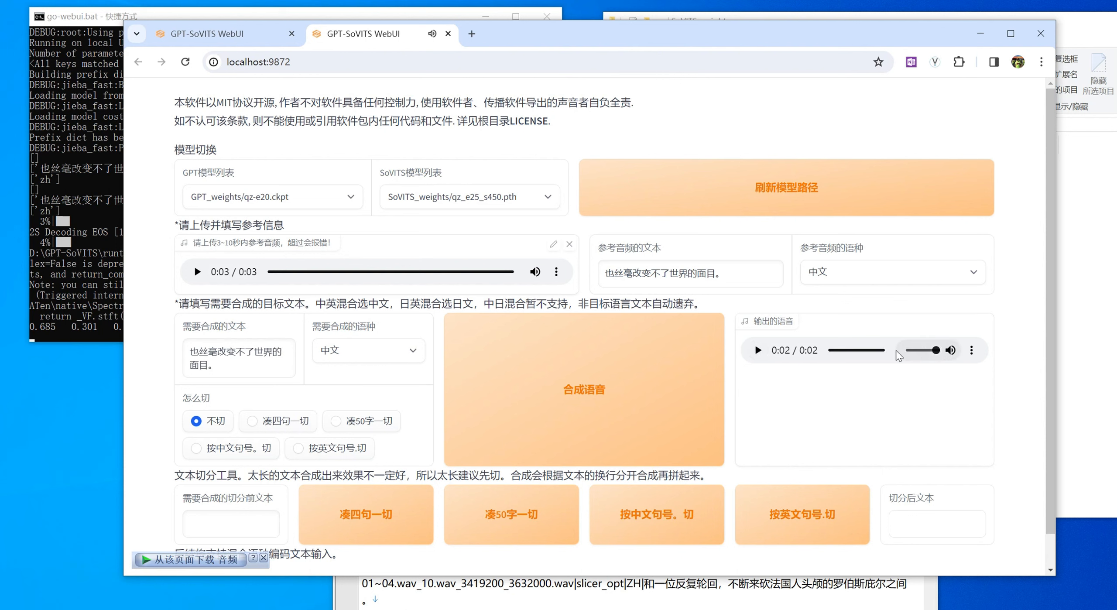
{"action": "left_click", "coordinate": [759, 350]}
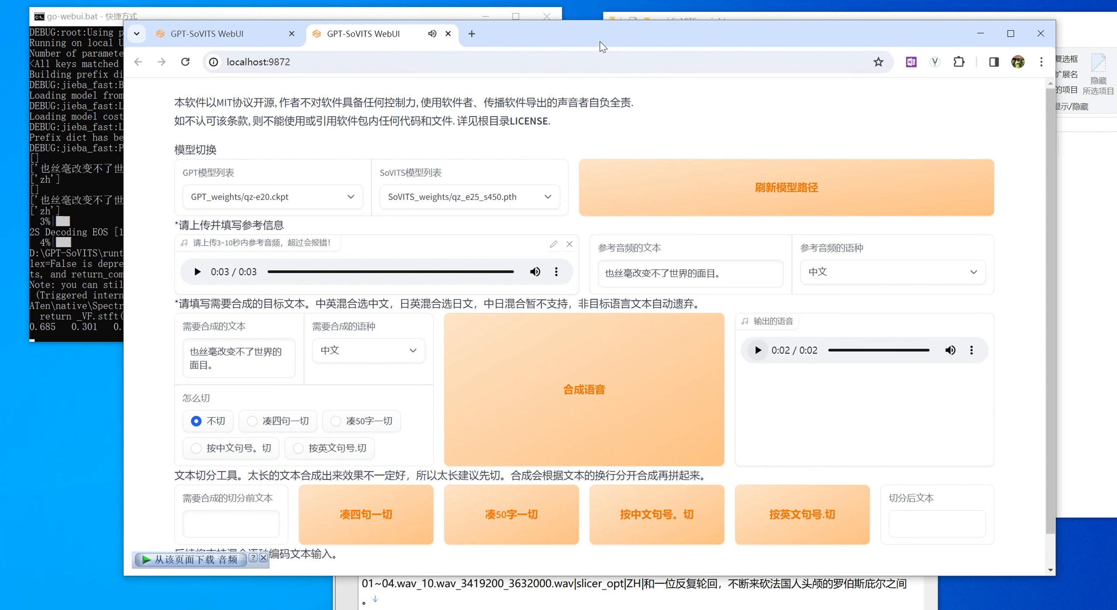
- Copy the line 15 sentence 和一位反复轮回，不断来砍法国人头颅的罗伯斯庇尔之间。 from slicer_opt.list in EmEditor, and replace the WebUI's target text with it
{"action": "left_click_drag", "start_coordinate": [601, 43], "coordinate": [603, 33]}
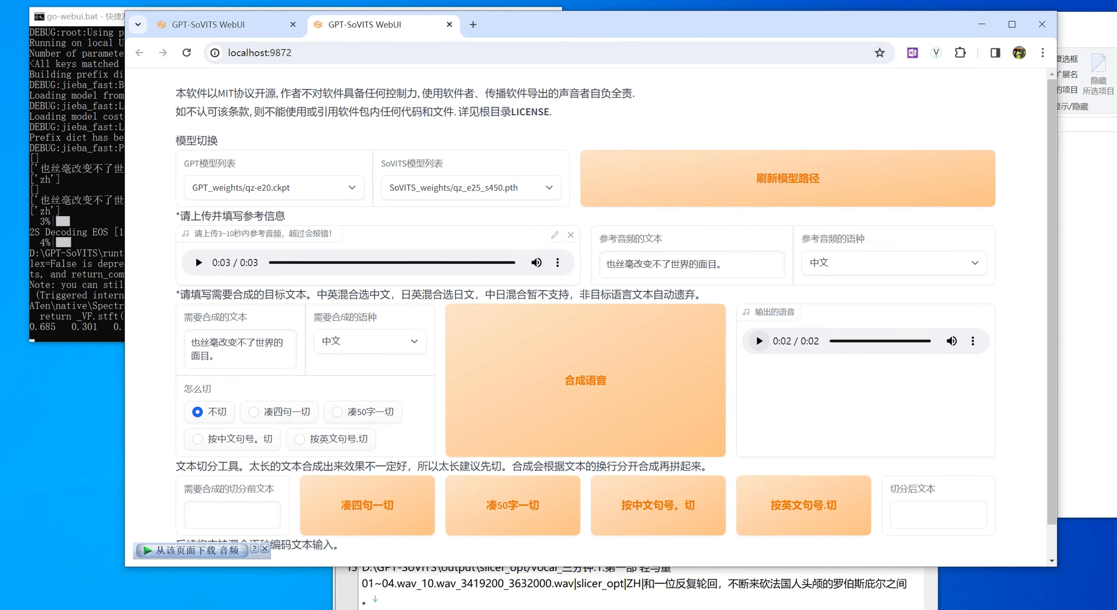
{"action": "left_click", "coordinate": [610, 589]}
{"action": "scroll", "coordinate": [732, 377], "scroll_direction": "down", "scroll_amount": 3}
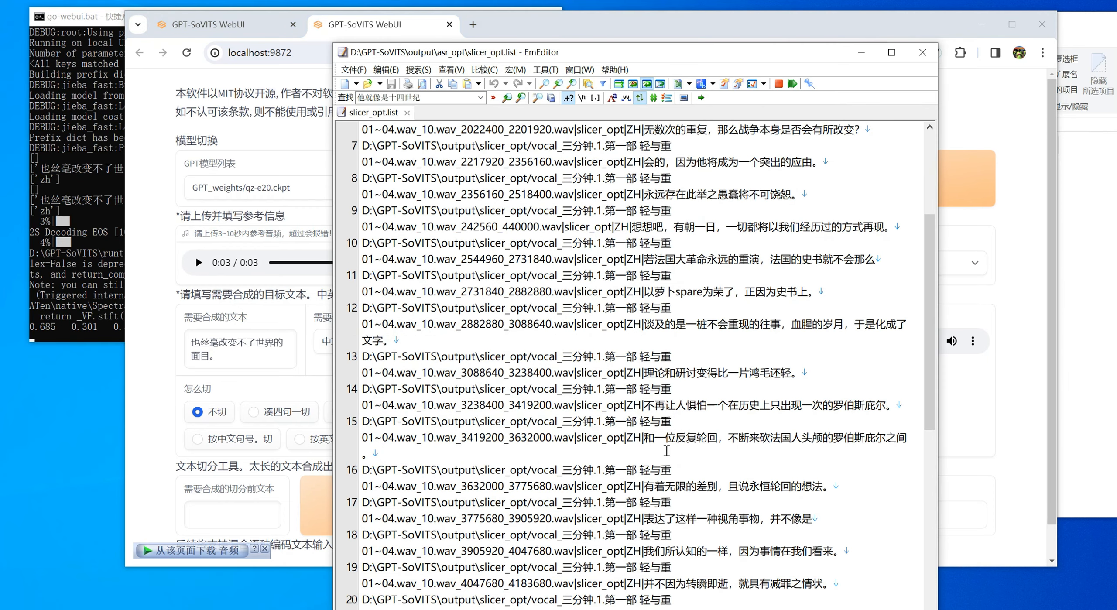
{"action": "left_click_drag", "start_coordinate": [647, 438], "coordinate": [450, 454]}
{"action": "key", "text": "ctrl+c"}
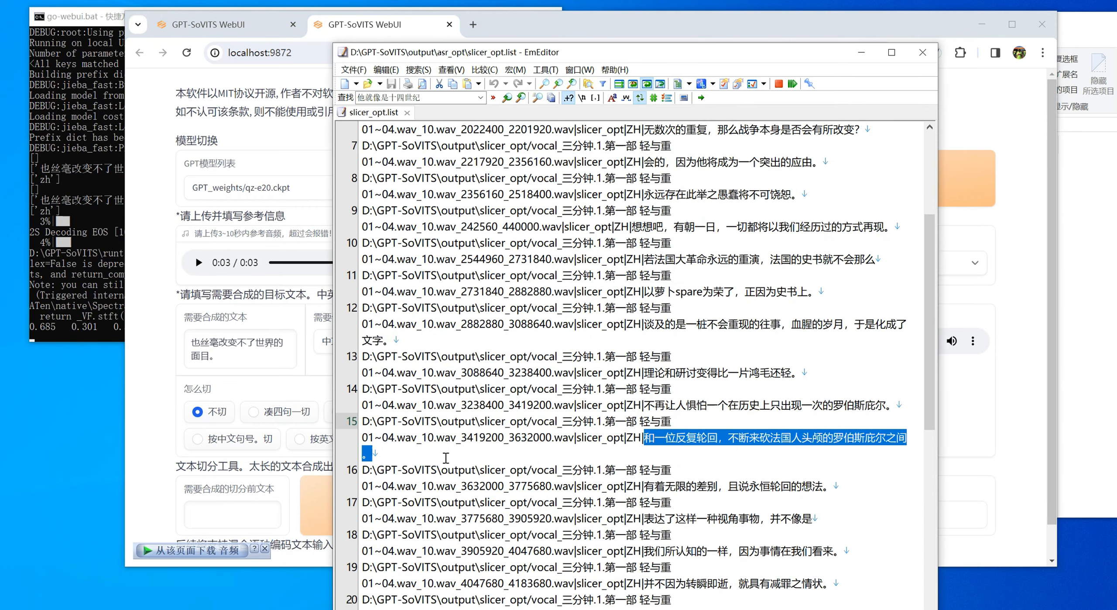
{"action": "left_click", "coordinate": [146, 404]}
{"action": "left_click_drag", "start_coordinate": [223, 359], "coordinate": [191, 336]}
{"action": "key", "text": "ctrl+v"}
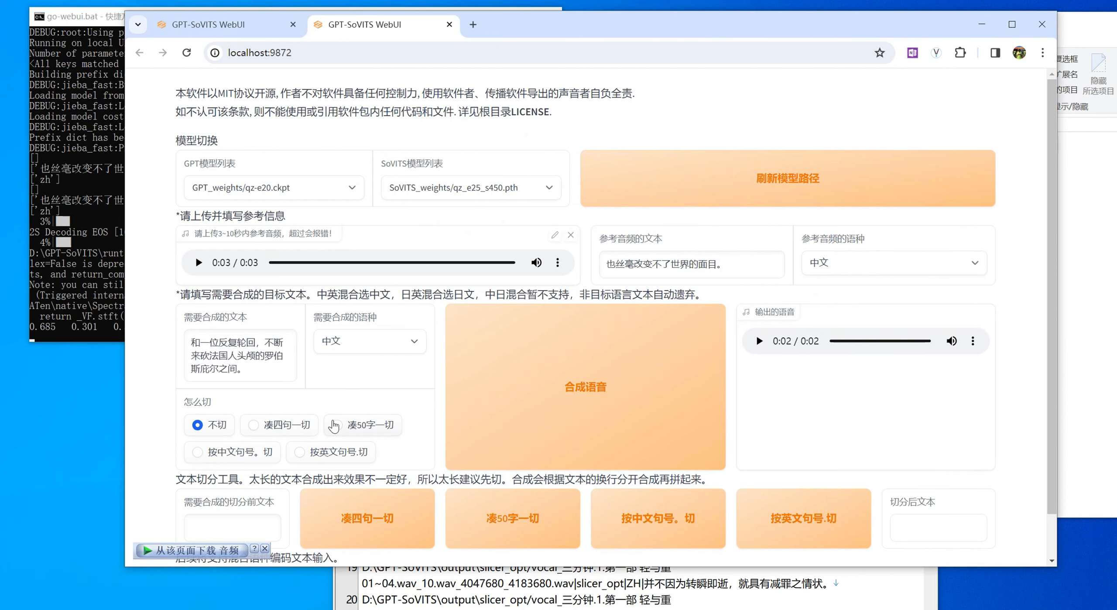
- Synthesize the line 15 sentence with the 凑50字一切 splitting option and play the output audio
{"action": "left_click", "coordinate": [336, 425]}
{"action": "left_click", "coordinate": [528, 402]}
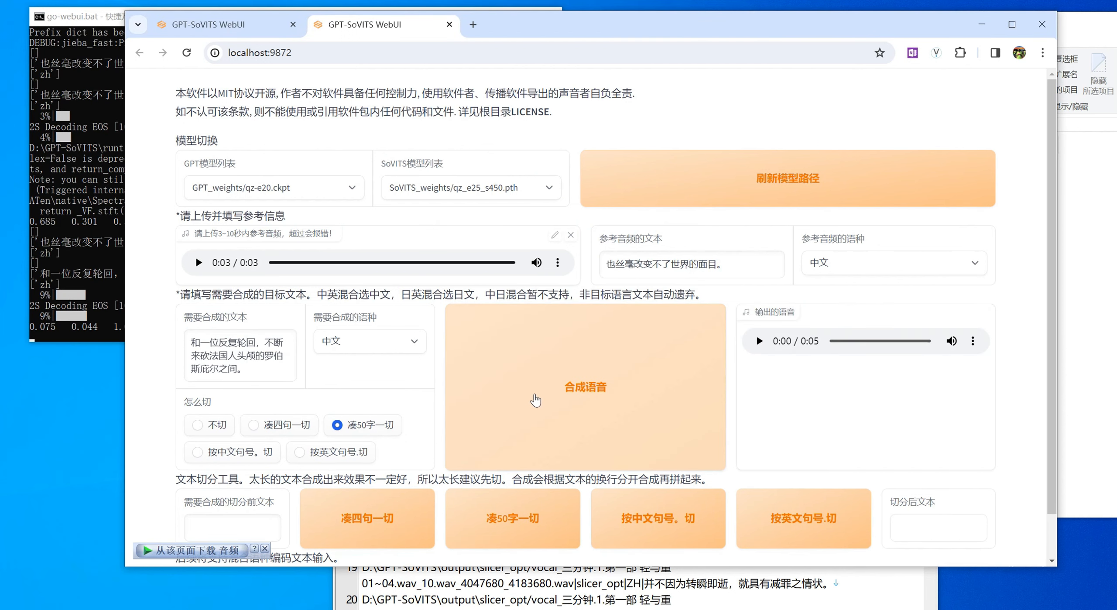
{"action": "left_click", "coordinate": [758, 342]}
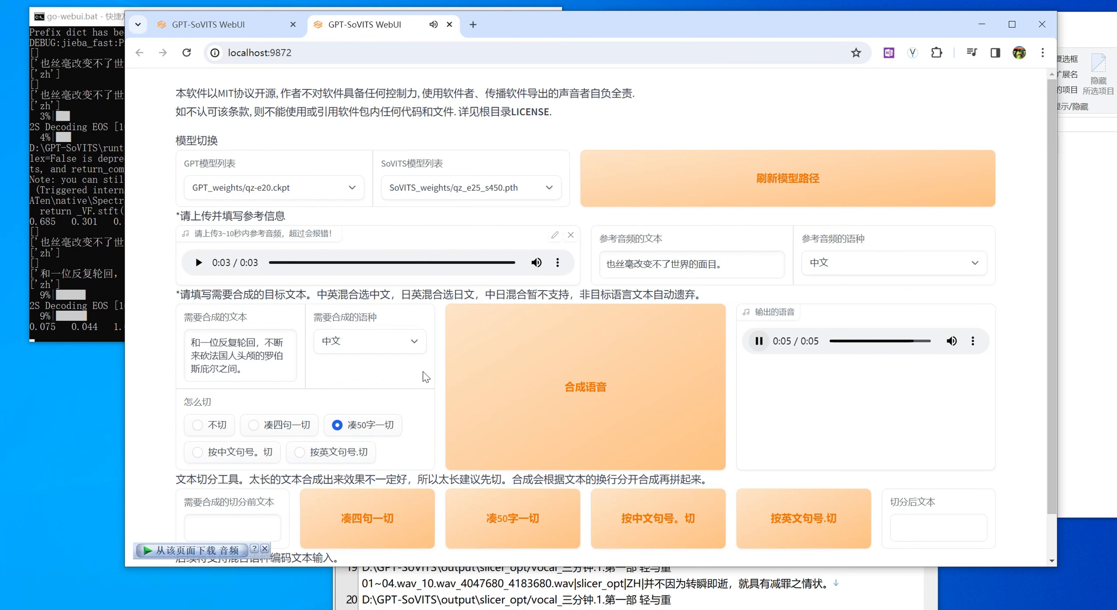
- Copy the paragraph beginning 永恒轮回之说从反面肯定了生命 from 测试文本.md in Typora, and replace the WebUI's target text with it
{"action": "key", "text": "alt+Tab"}
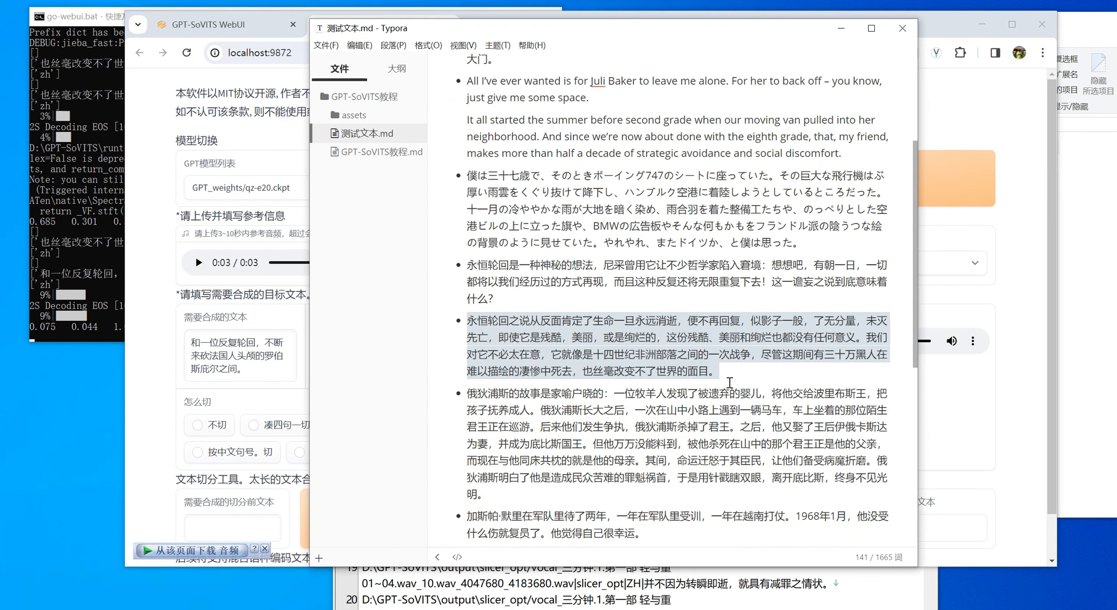
{"action": "left_click_drag", "start_coordinate": [730, 383], "coordinate": [470, 322]}
{"action": "key", "text": "ctrl+c"}
{"action": "key", "text": "alt+Tab"}
{"action": "left_click", "coordinate": [264, 370]}
{"action": "key", "text": "ctrl+a"}
{"action": "key", "text": "ctrl+v"}
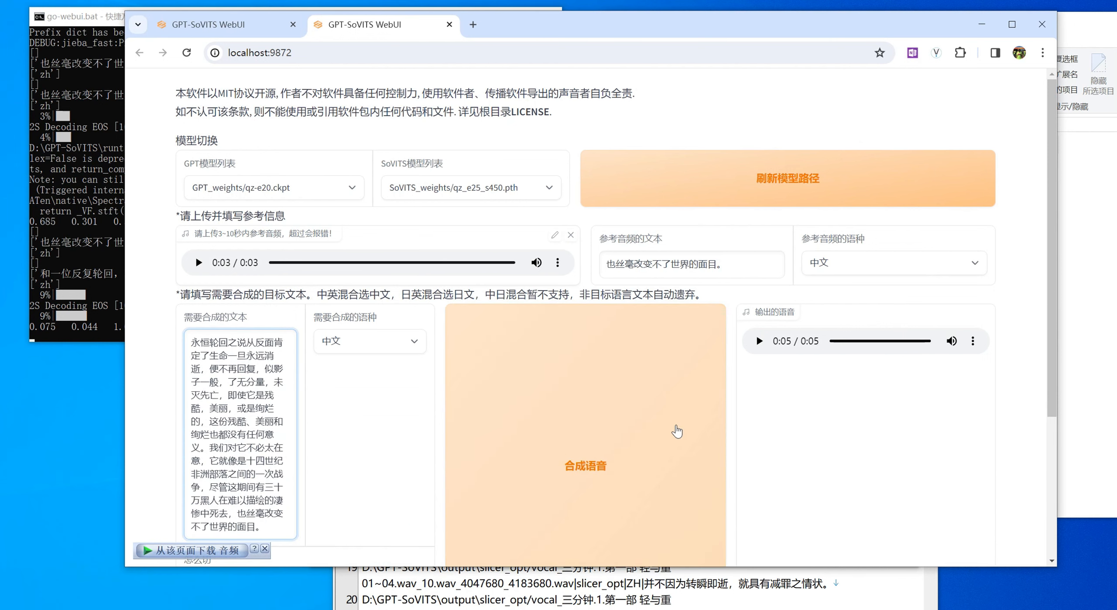
- Synthesize the 永恒轮回之说 paragraph with 凑50字一切 splitting and play the output audio
{"action": "scroll", "coordinate": [264, 370], "scroll_direction": "down", "scroll_amount": 3}
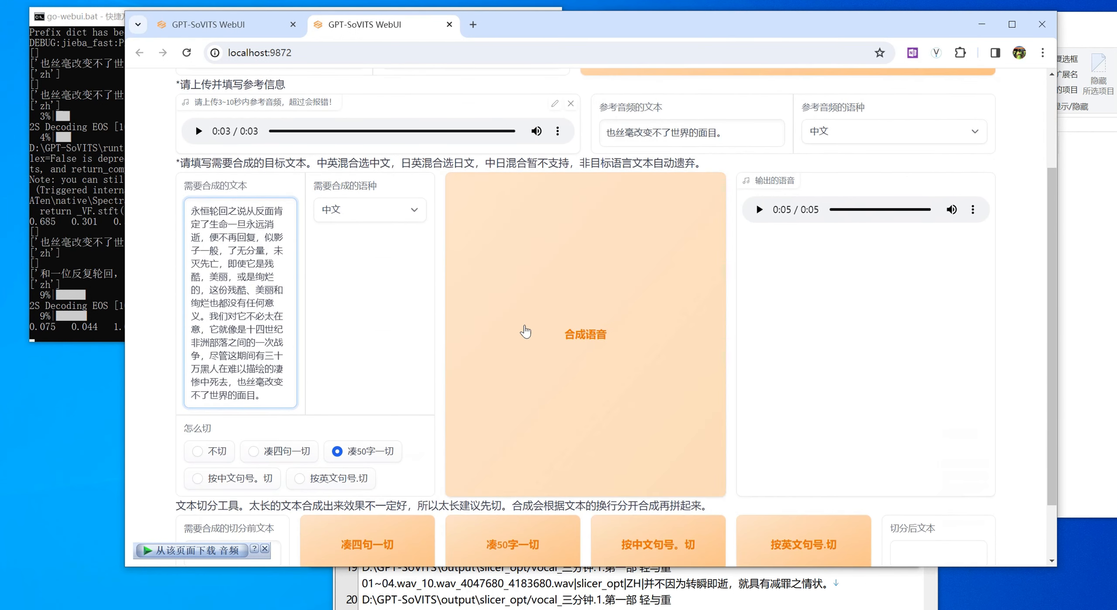
{"action": "left_click", "coordinate": [714, 277]}
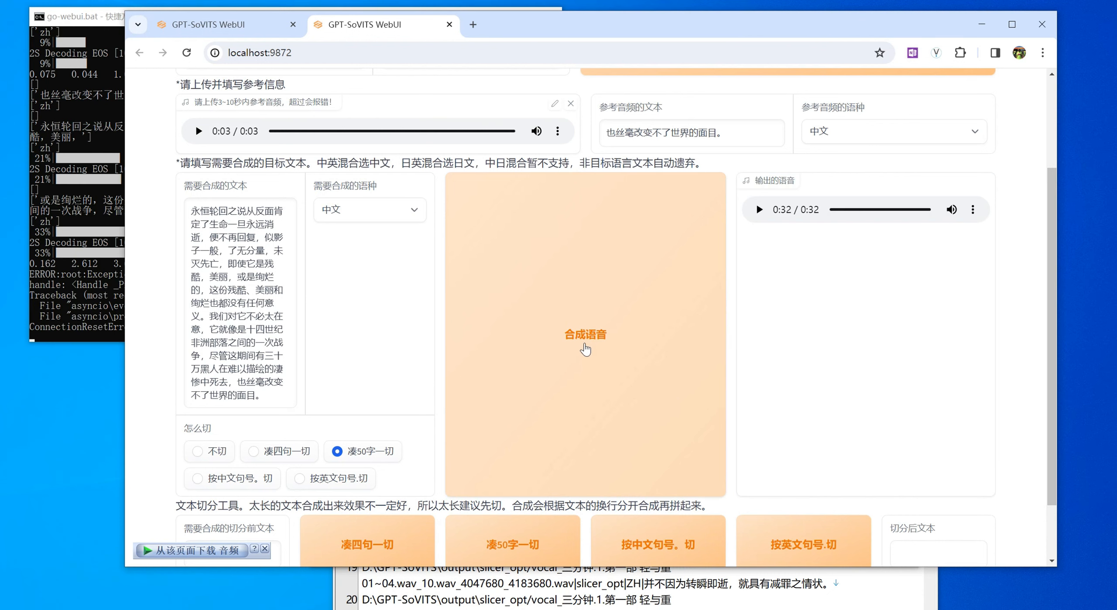
{"action": "left_click", "coordinate": [760, 210]}
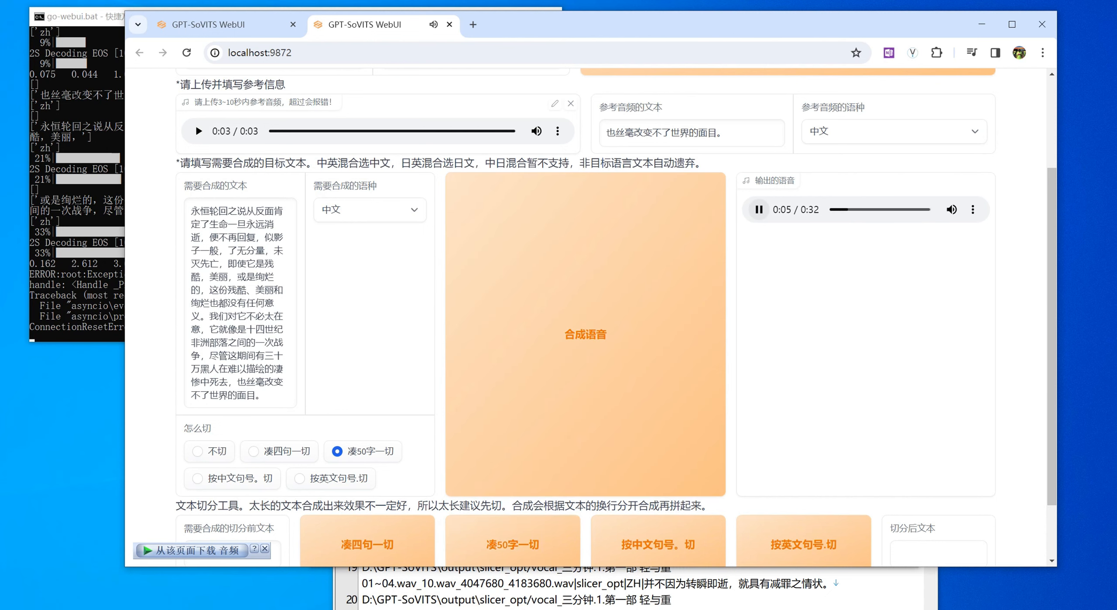
- Play the instrument_三分钟.1.第一部 轻与重 WAV from uvr5_opt in the media player at volume 49 as background to the synthesized speech
{"action": "left_click", "coordinate": [482, 593]}
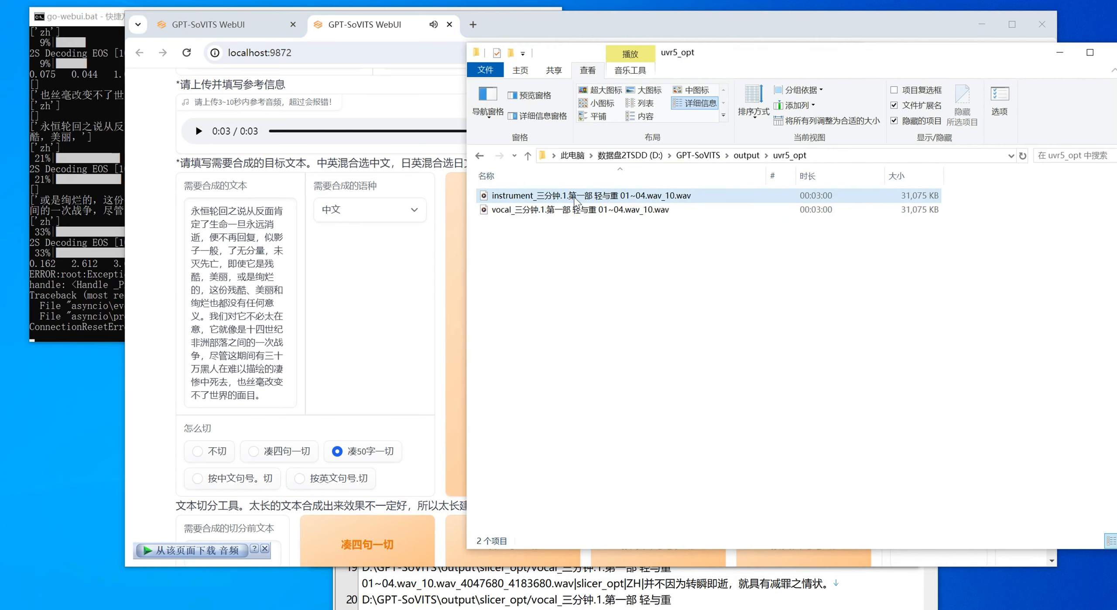
{"action": "double_click", "coordinate": [575, 197]}
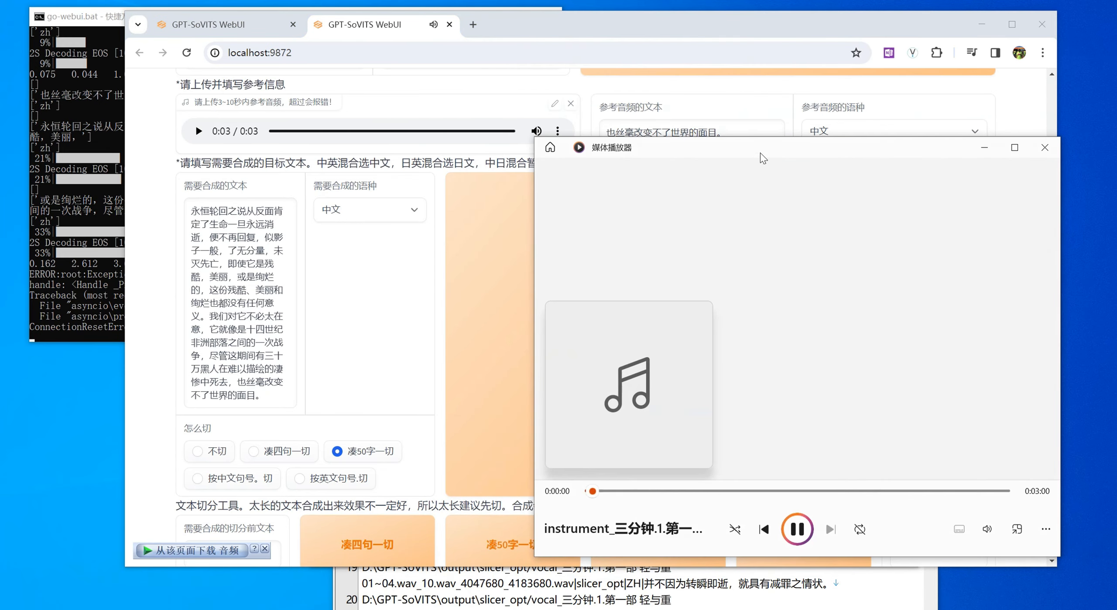
{"action": "left_click_drag", "start_coordinate": [763, 158], "coordinate": [785, 195]}
{"action": "left_click", "coordinate": [1007, 184]}
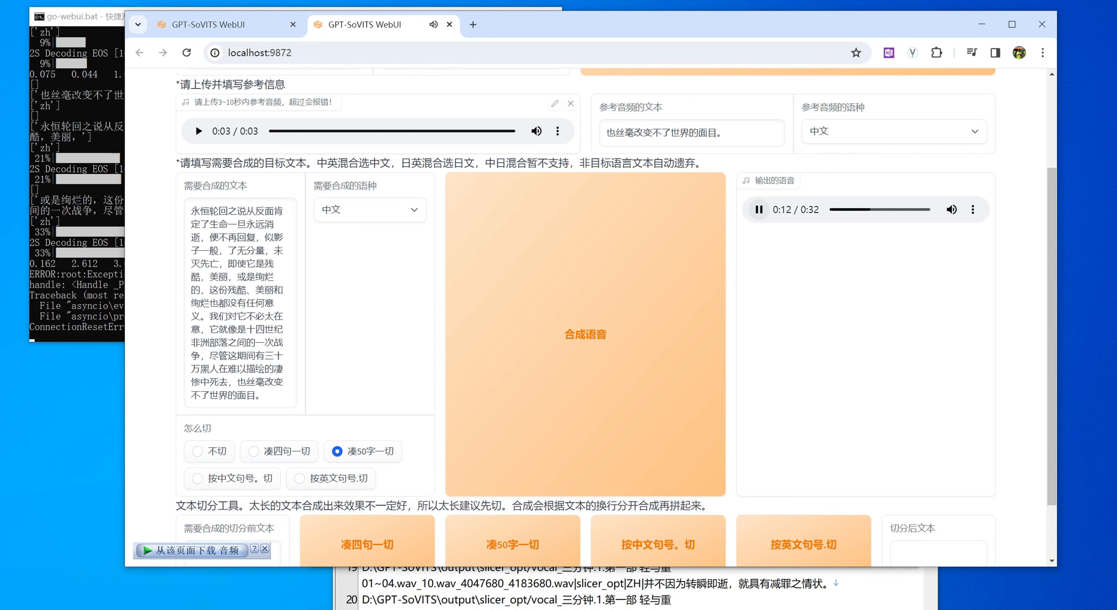
{"action": "mouse_move", "coordinate": [656, 606]}
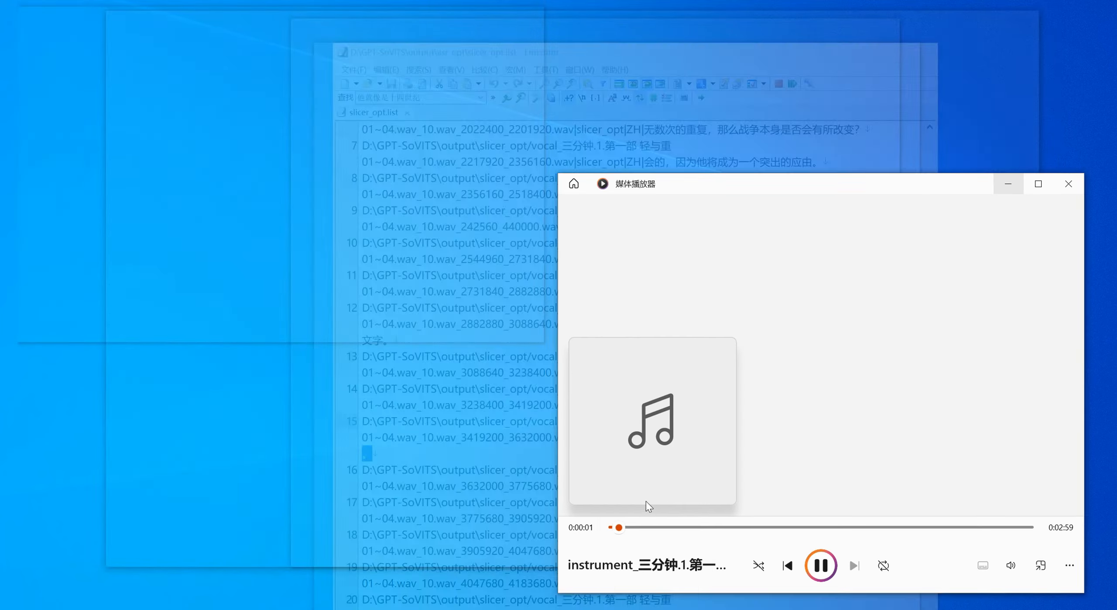
{"action": "left_click", "coordinate": [648, 506]}
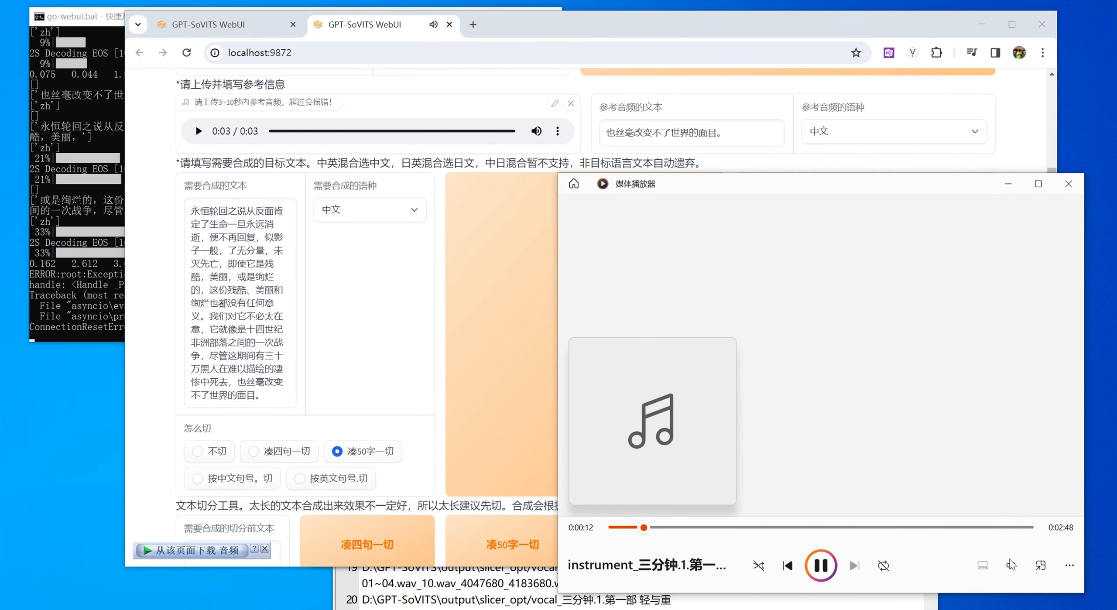
{"action": "left_click", "coordinate": [1011, 567]}
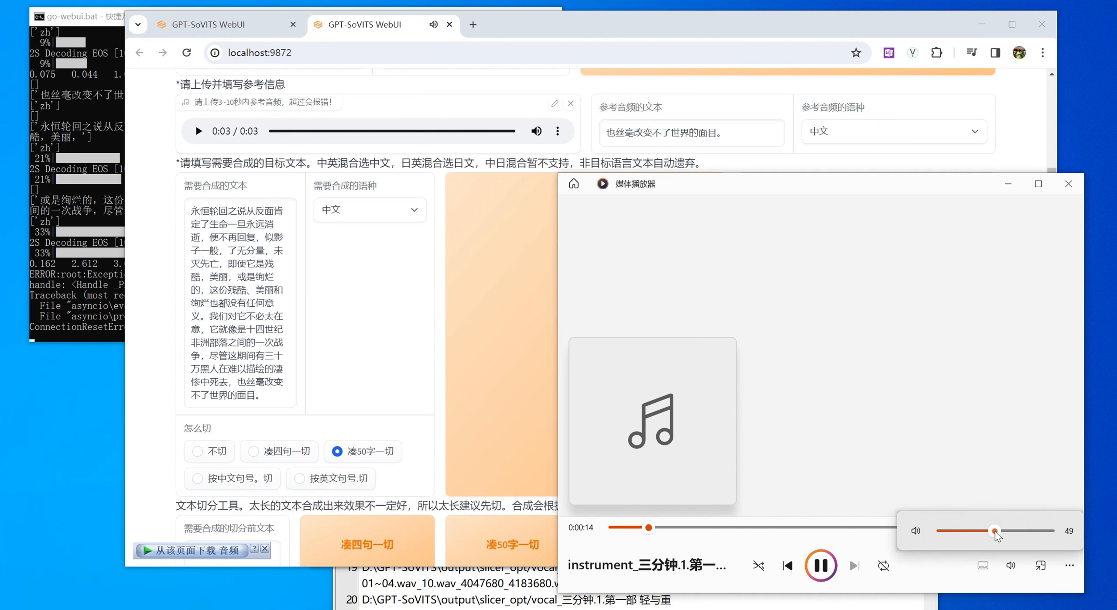
{"action": "left_click", "coordinate": [1008, 184]}
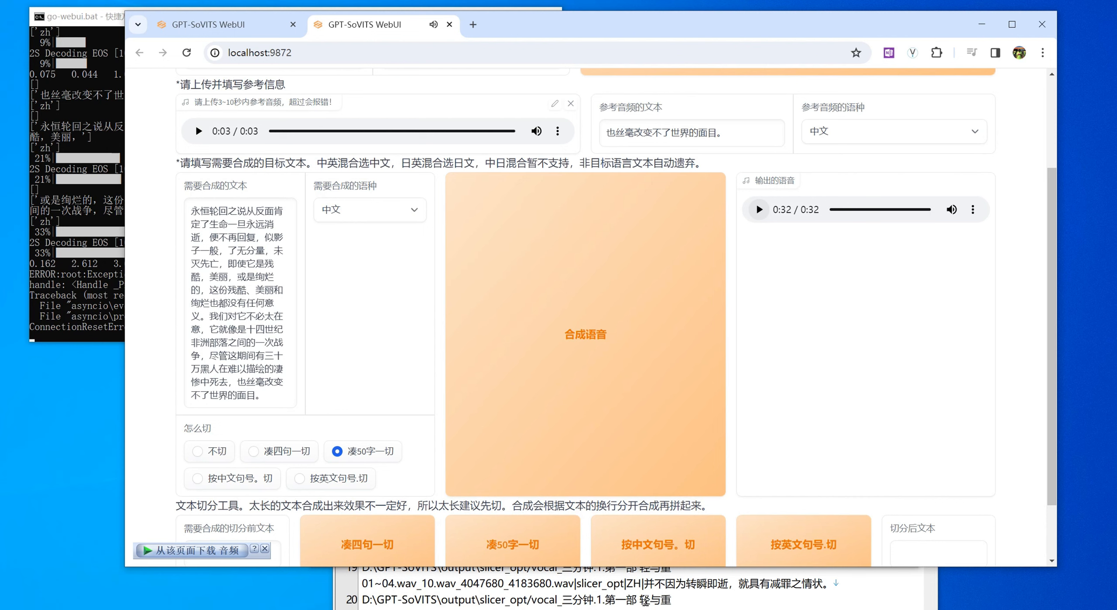
{"action": "key", "text": "alt+Tab"}
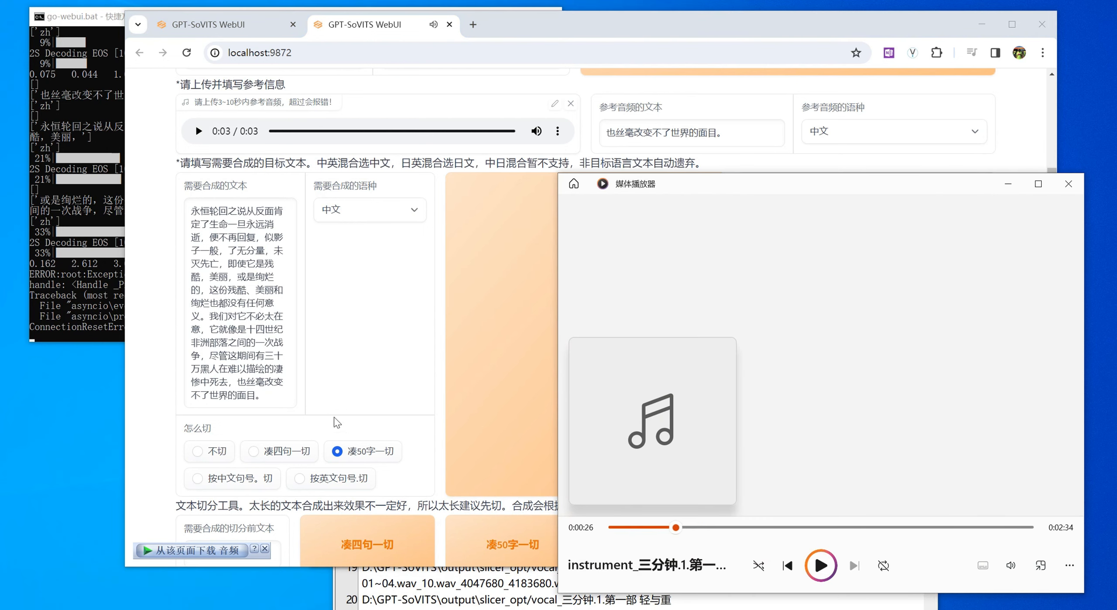
{"action": "left_click", "coordinate": [337, 423]}
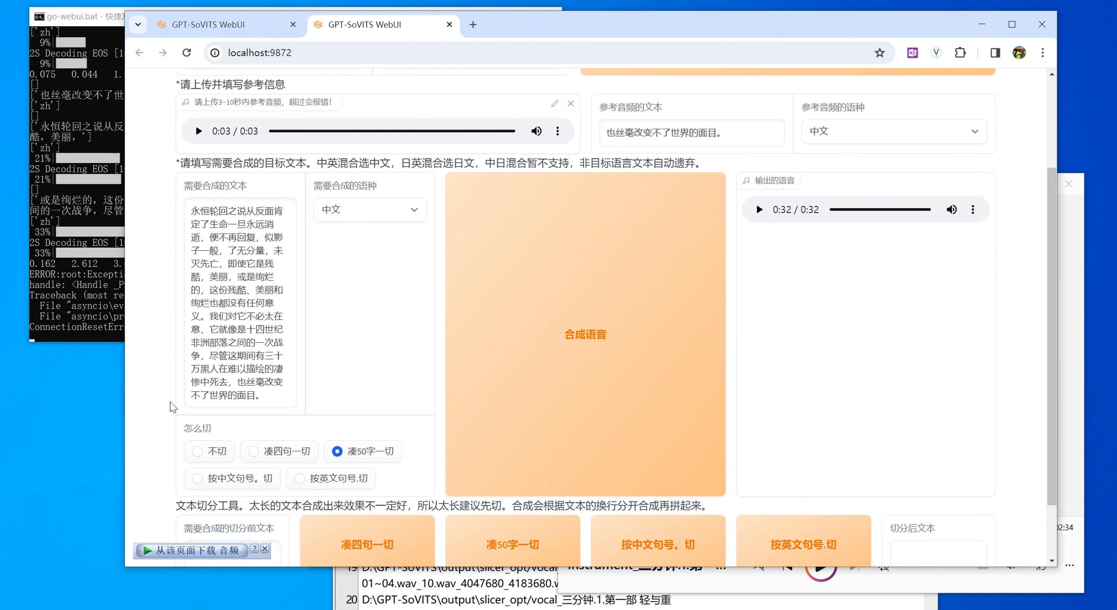
- Replace the WebUI's target text with the five-paragraph passage ending in 足有一千多人。 from 测试文本.md in Typora
{"action": "key", "text": "alt+Tab"}
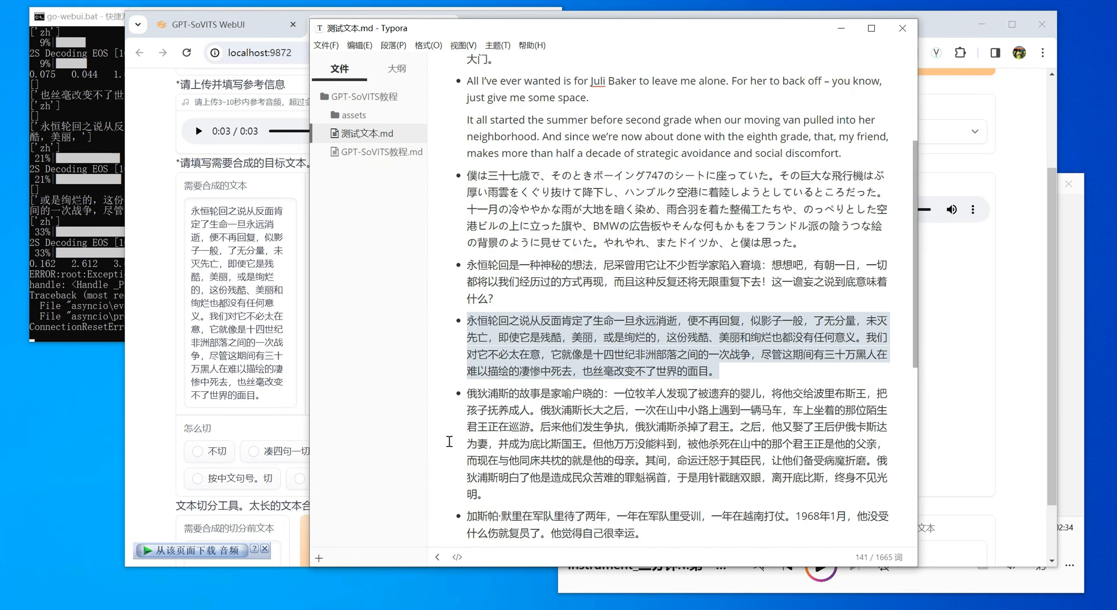
{"action": "scroll", "coordinate": [453, 434], "scroll_direction": "down", "scroll_amount": 5}
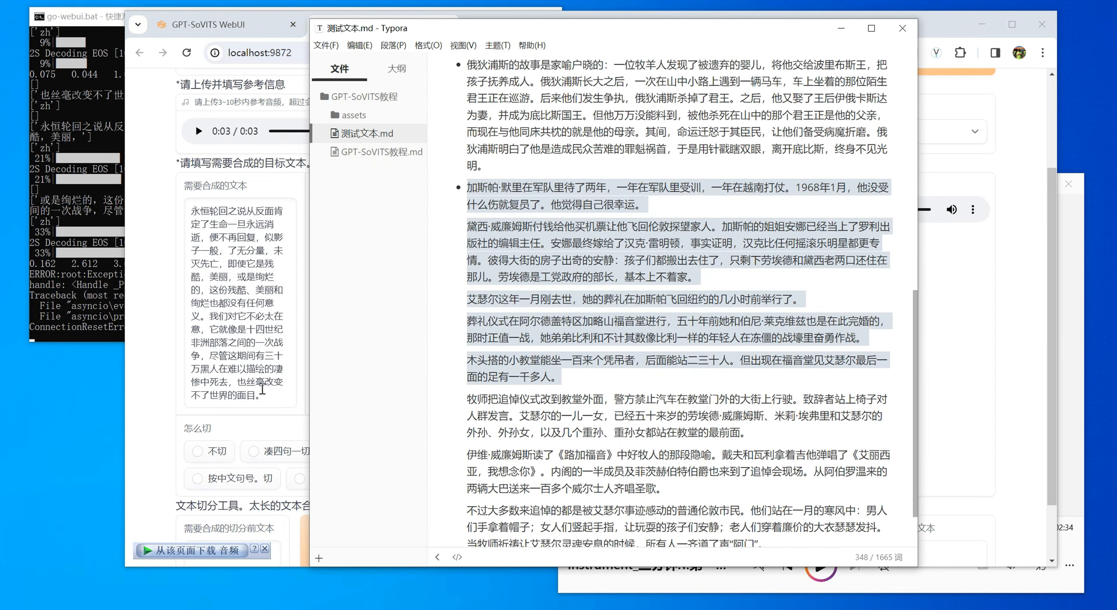
{"action": "left_click_drag", "start_coordinate": [263, 388], "coordinate": [164, 205]}
{"action": "key", "text": "ctrl+v"}
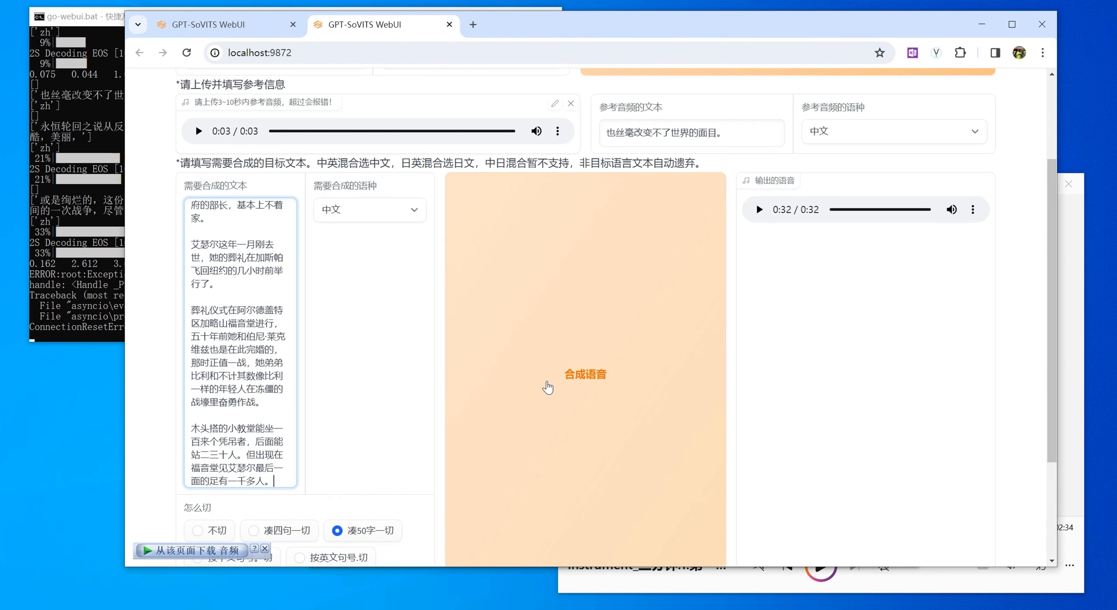
- Synthesize the five-paragraph Chinese passage with the 凑50字一切 splitting option
{"action": "left_click", "coordinate": [548, 387]}
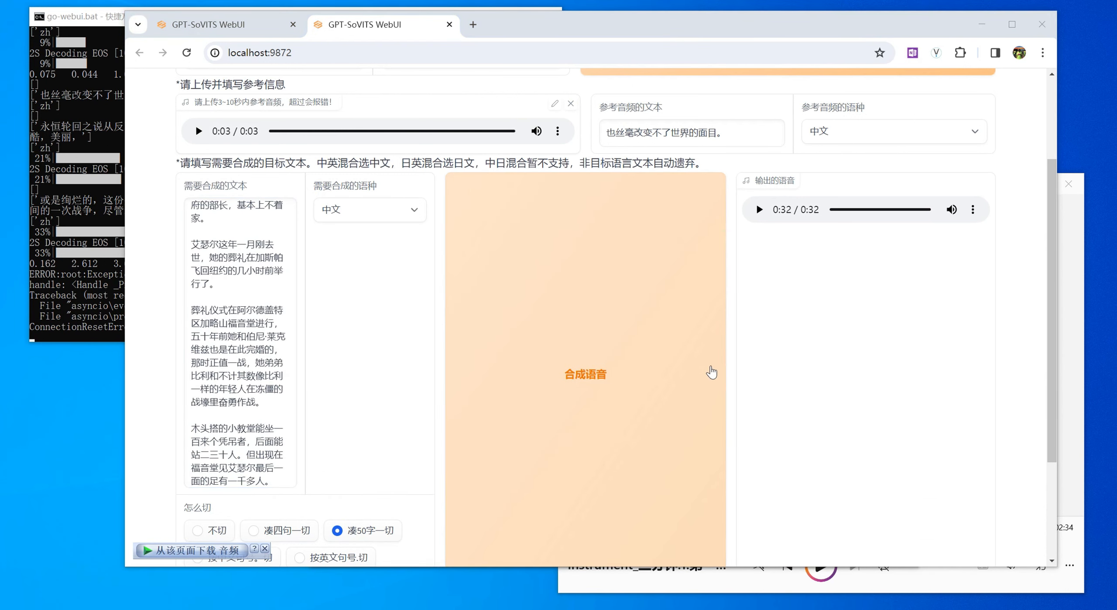
{"action": "left_click", "coordinate": [711, 372]}
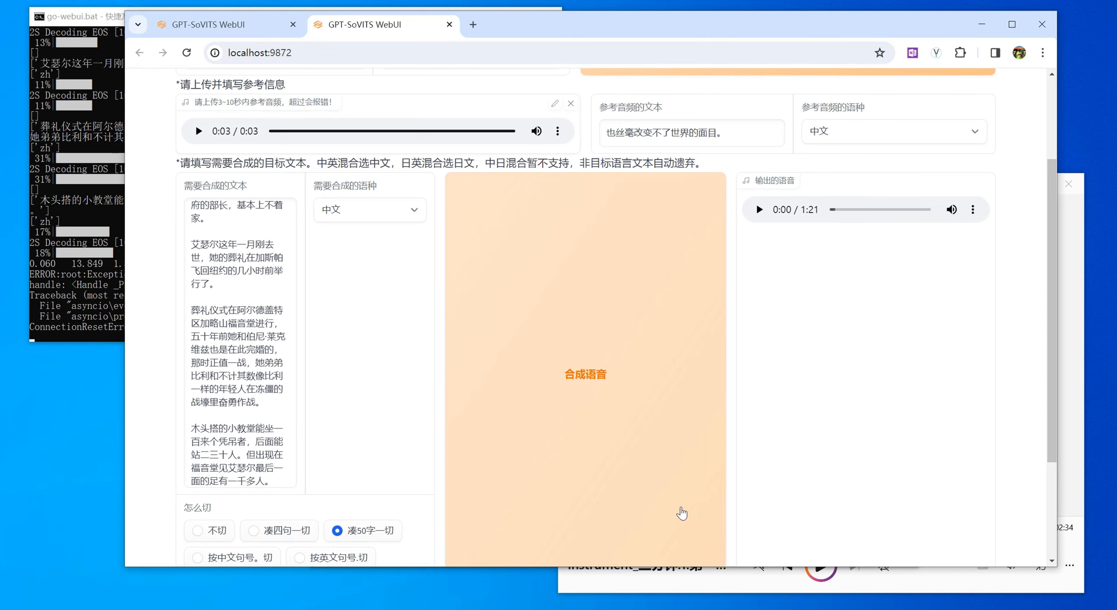
{"action": "left_click", "coordinate": [667, 571]}
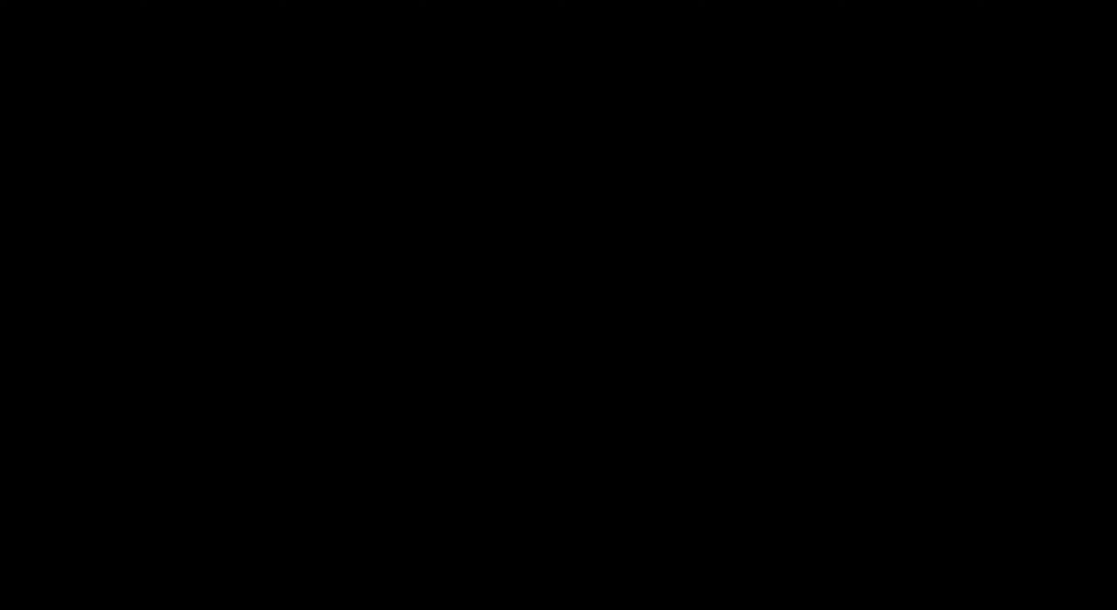